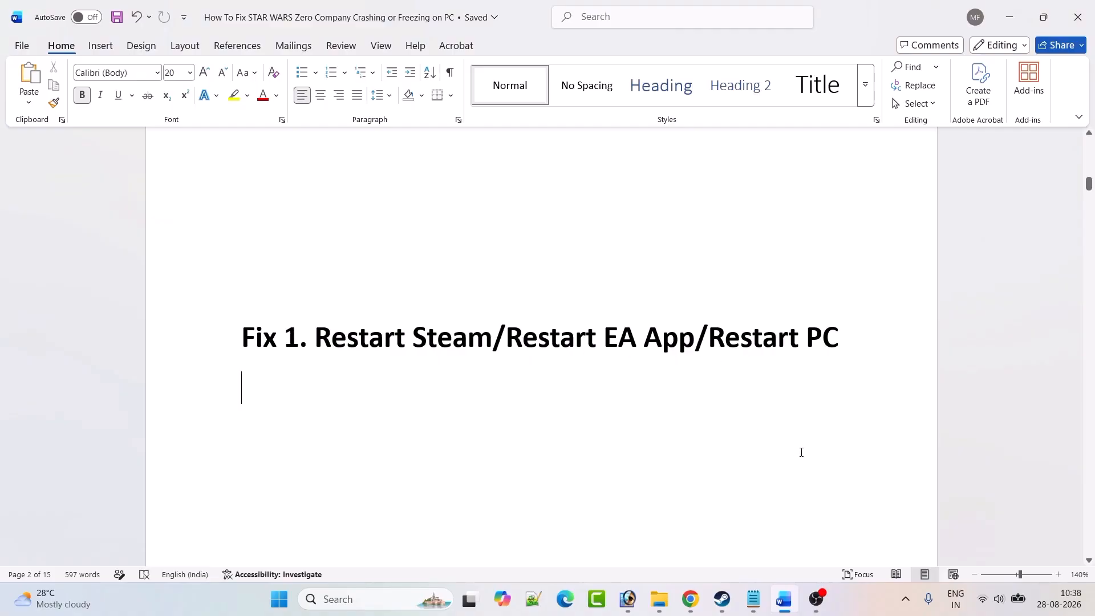
# Switch to Steam and display its application menu to locate the Exit command.
pyautogui.click(706, 599)
pyautogui.click(29, 12)
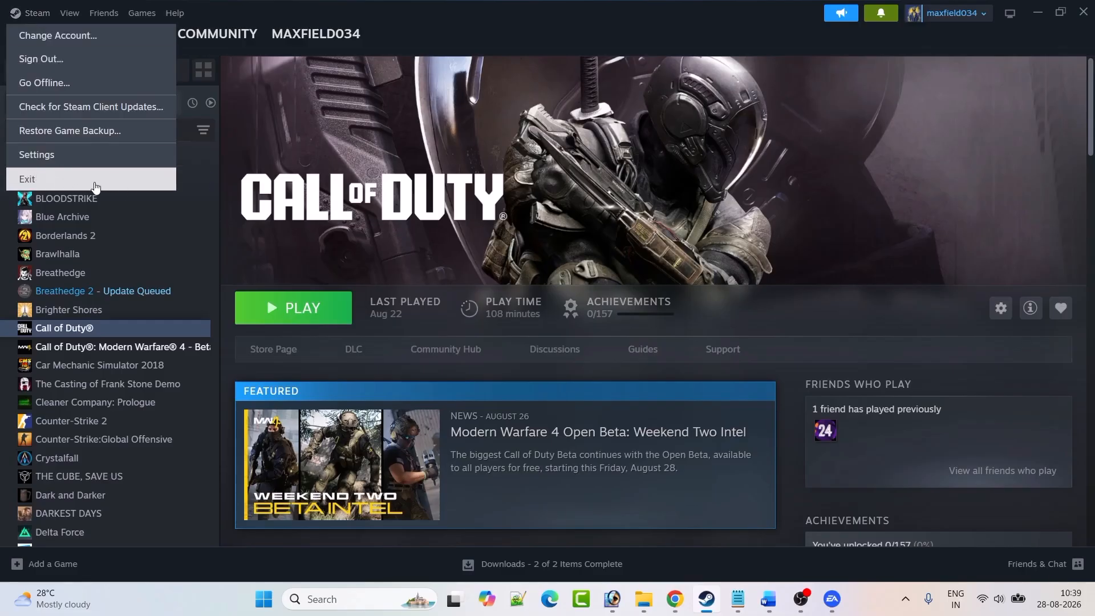
pyautogui.click(345, 139)
# View the EA app and show the Exit option of its background system tray entry.
pyautogui.click(768, 599)
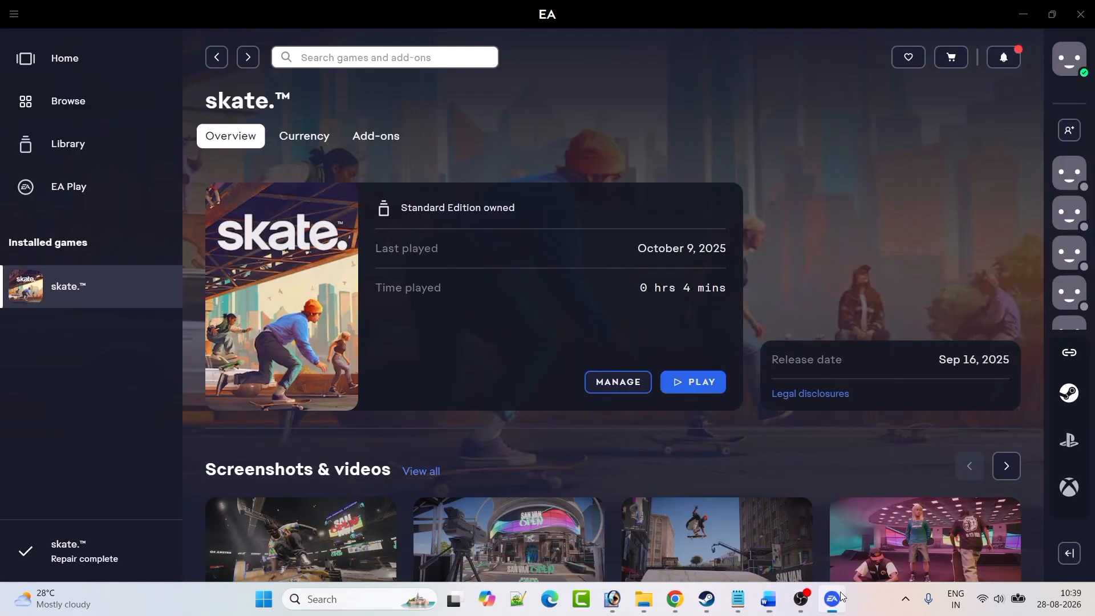
pyautogui.click(833, 599)
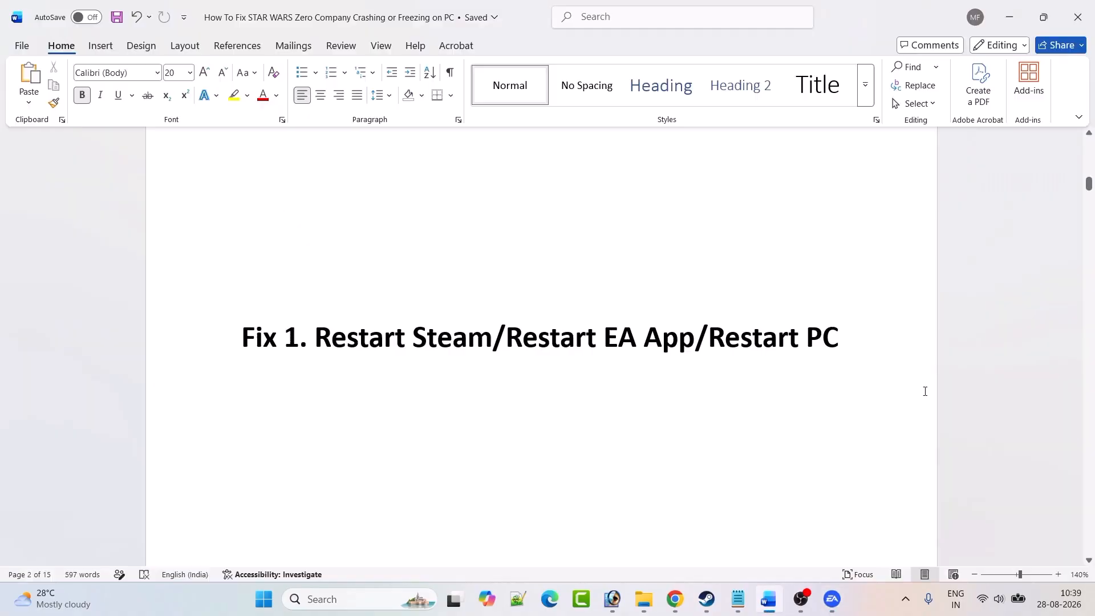
pyautogui.click(906, 599)
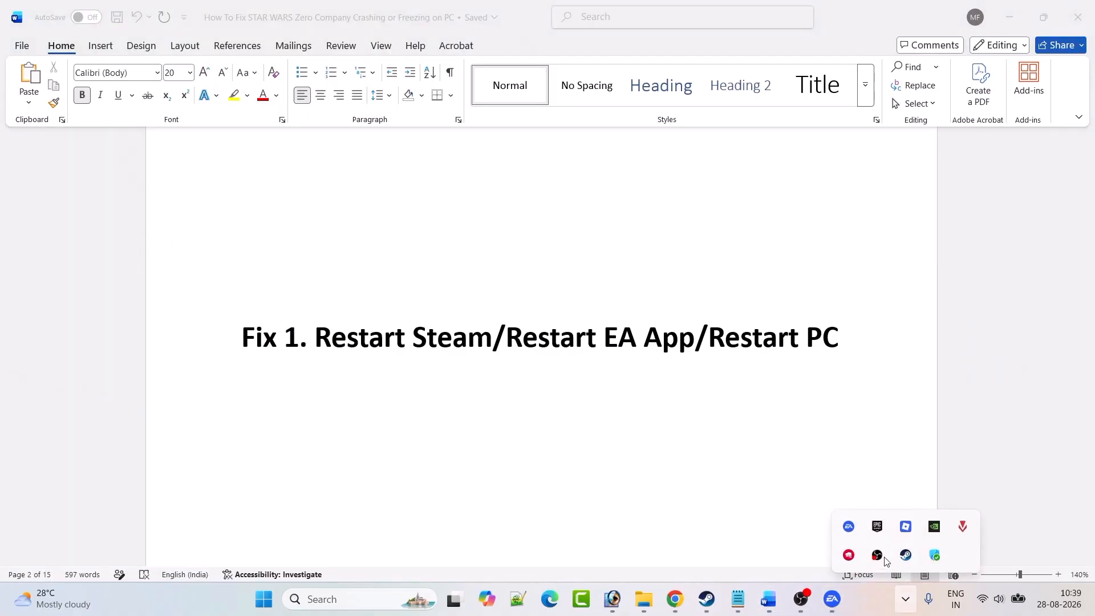
pyautogui.rightClick(849, 529)
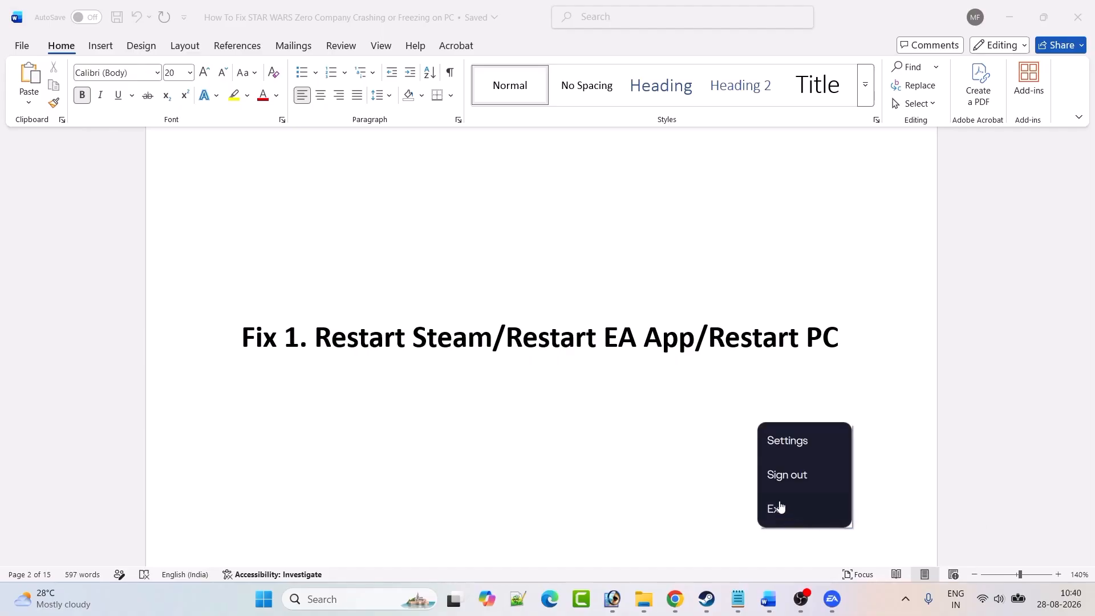
pyautogui.click(534, 368)
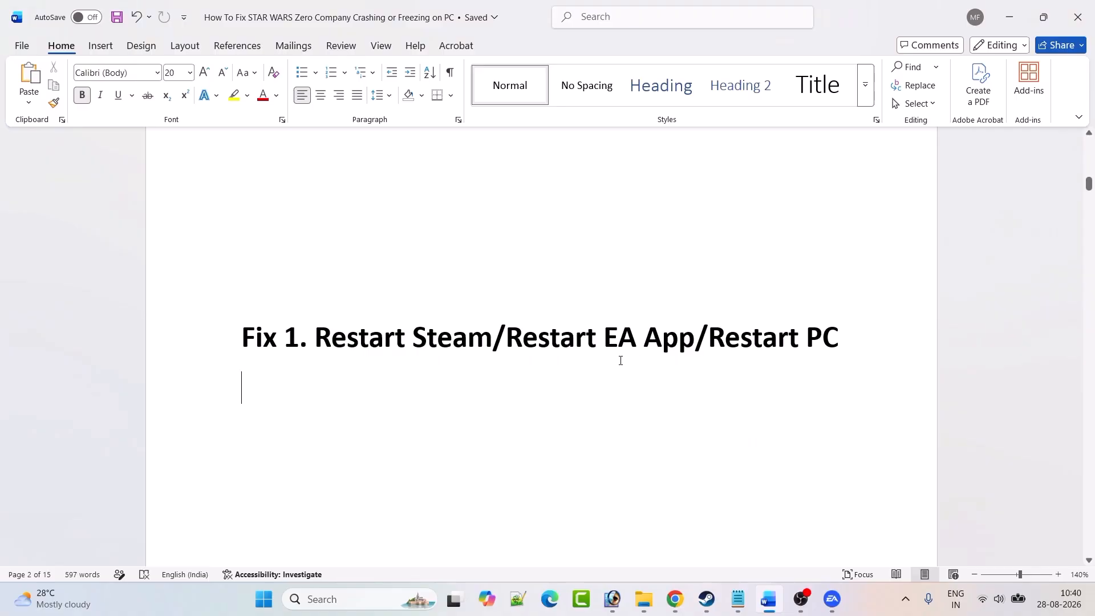
# Show the Windows power options to locate Restart, leaving the PC running.
pyautogui.click(264, 599)
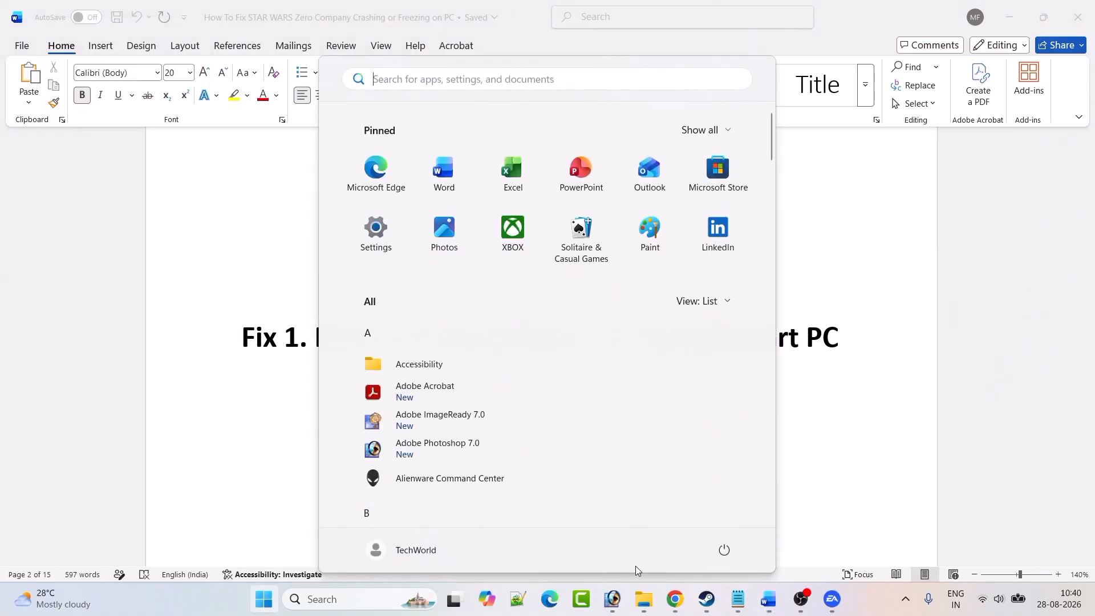
pyautogui.click(725, 549)
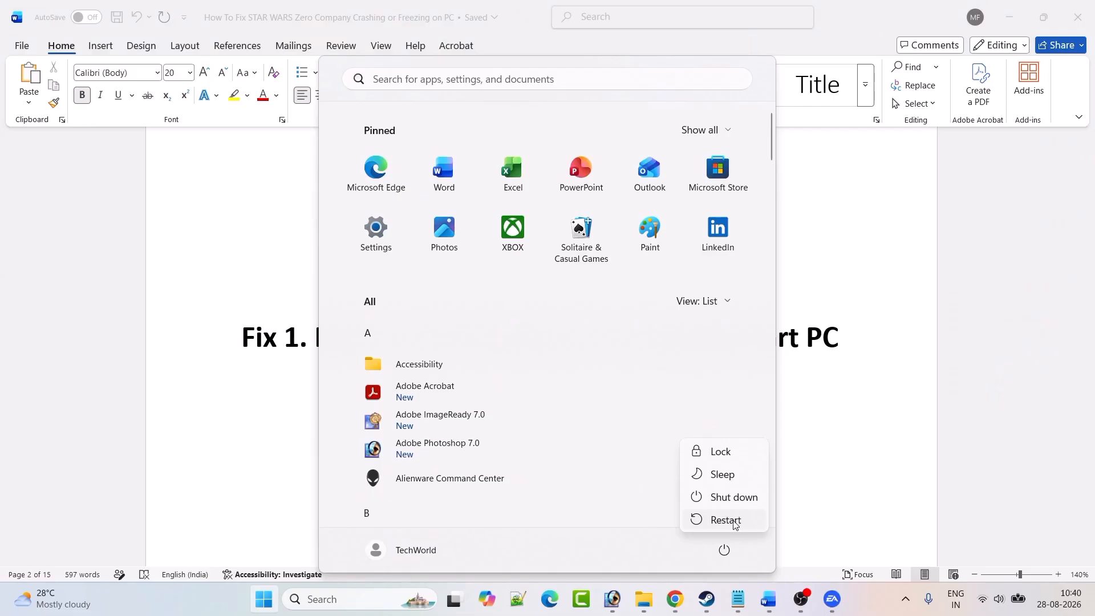
pyautogui.click(856, 432)
# Go to the Fix 2 section of the document, launch the NVIDIA App and open its driver updates.
pyautogui.scroll(-7, 568, 393)
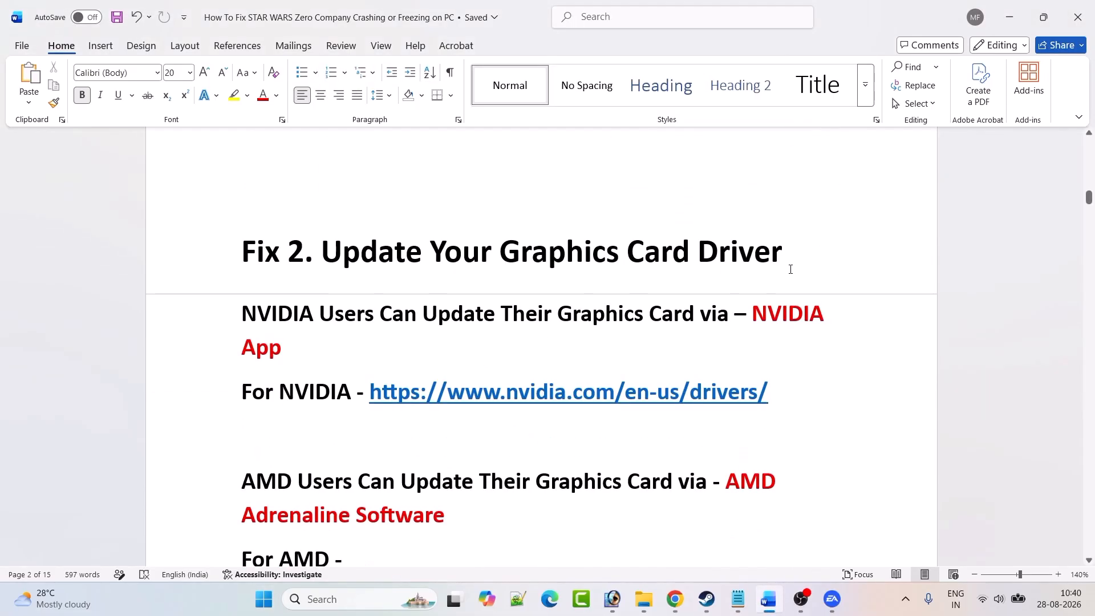
pyautogui.scroll(-1, 791, 269)
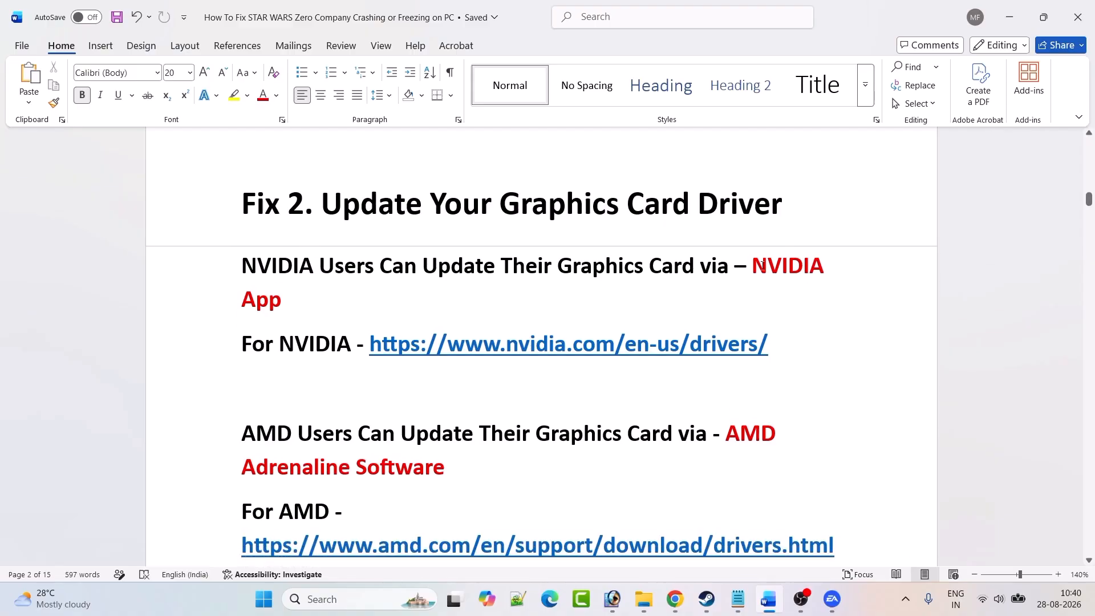
pyautogui.click(321, 345)
pyautogui.click(328, 599)
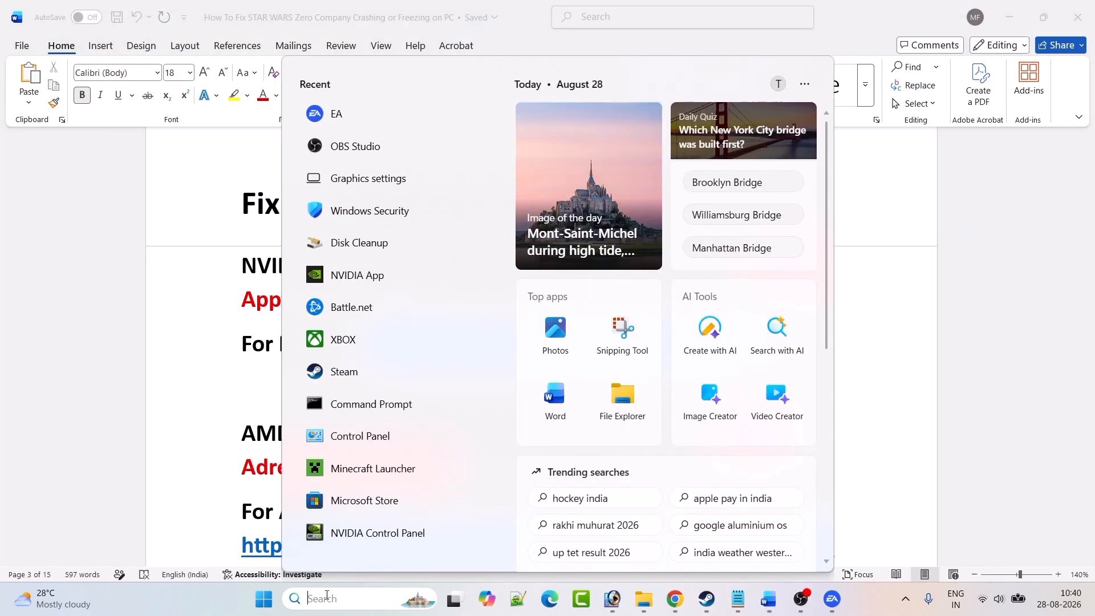
pyautogui.write('NVIDIA App')
pyautogui.click(606, 265)
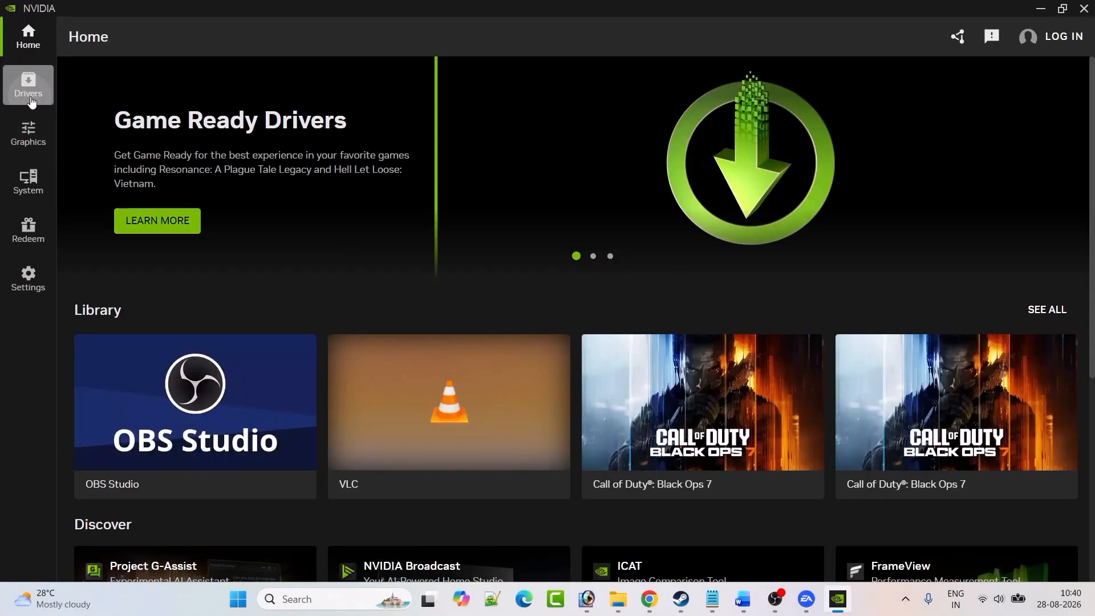
pyautogui.click(36, 101)
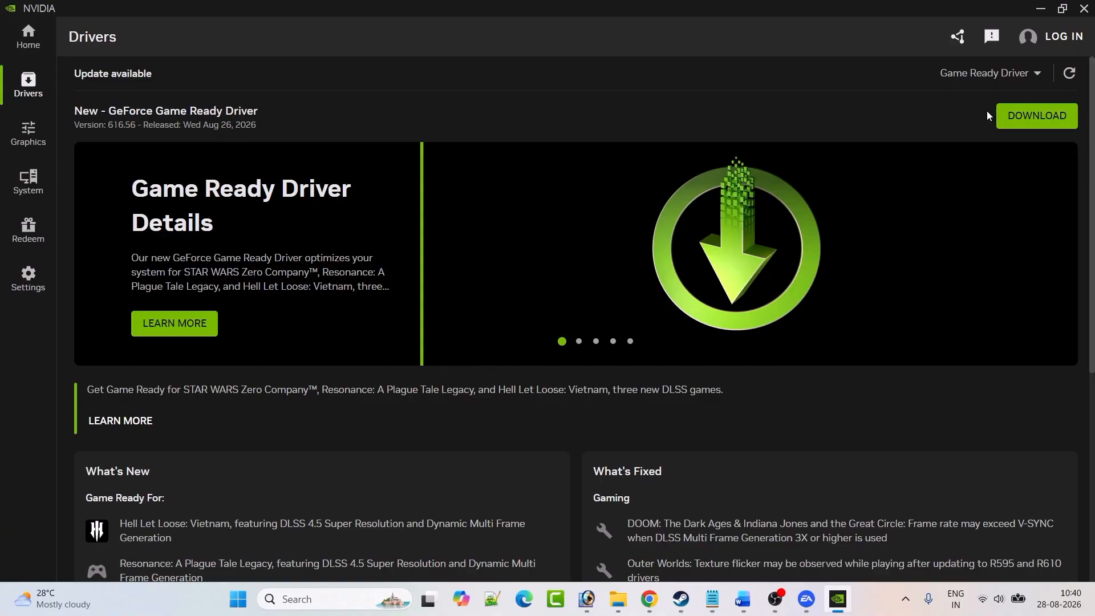
# Display the Windows restart option while the NVIDIA App is open, without restarting the PC.
pyautogui.click(238, 599)
pyautogui.click(724, 550)
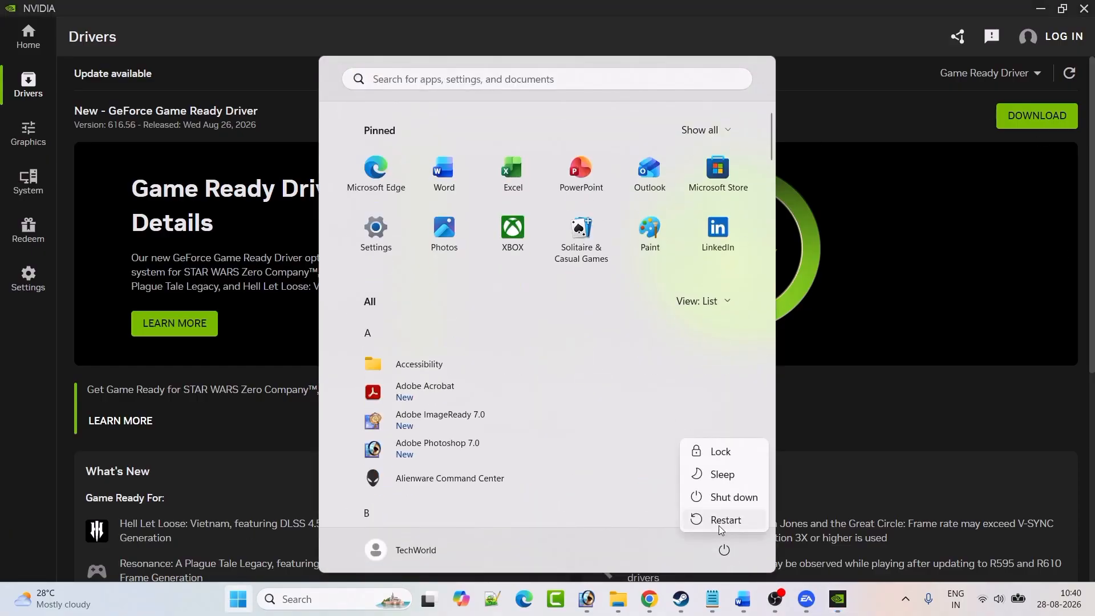
pyautogui.click(905, 426)
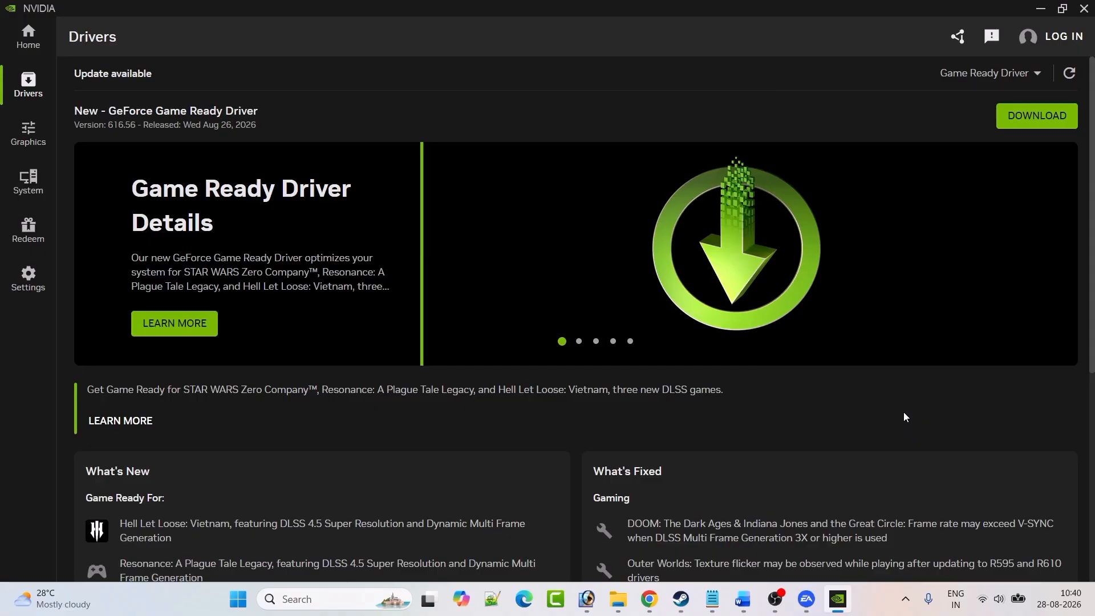
# Select the NVIDIA drivers link in Word, switch to that page in Chrome and find GeForce RTX 3050 drivers for Windows 11 in English (US).
pyautogui.hotkey('alt', 'Tab')
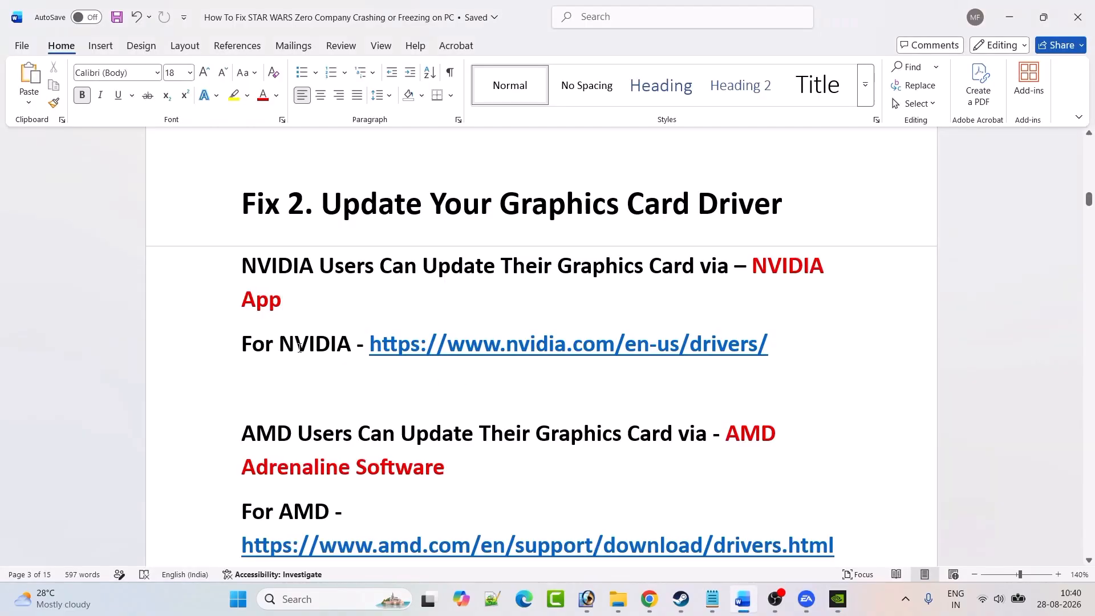
pyautogui.moveTo(769, 345); pyautogui.dragTo(369, 345)
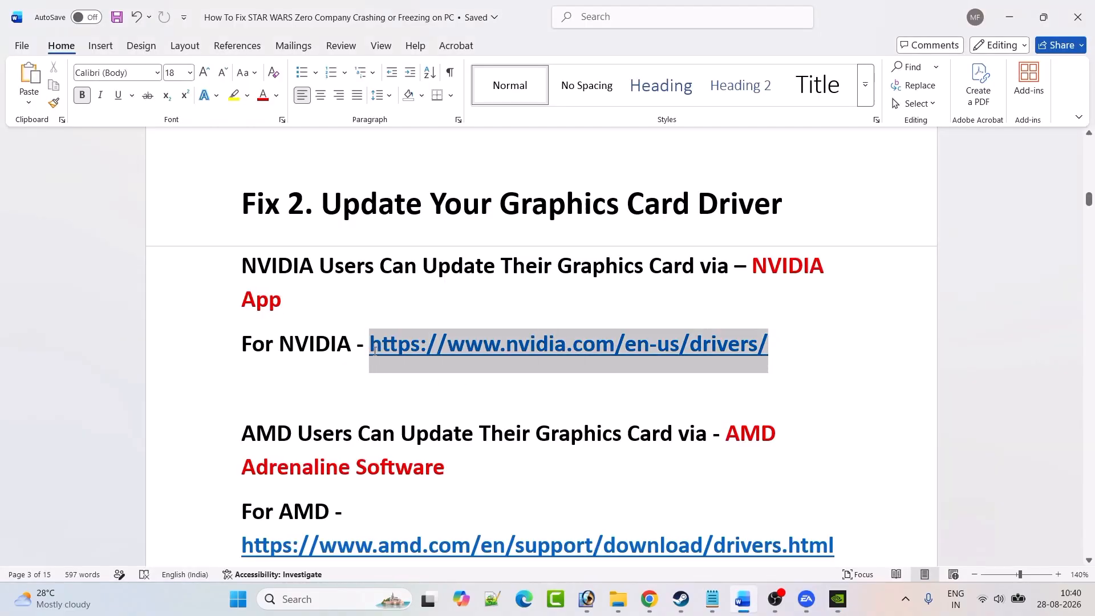
pyautogui.hotkey('alt', 'Tab')
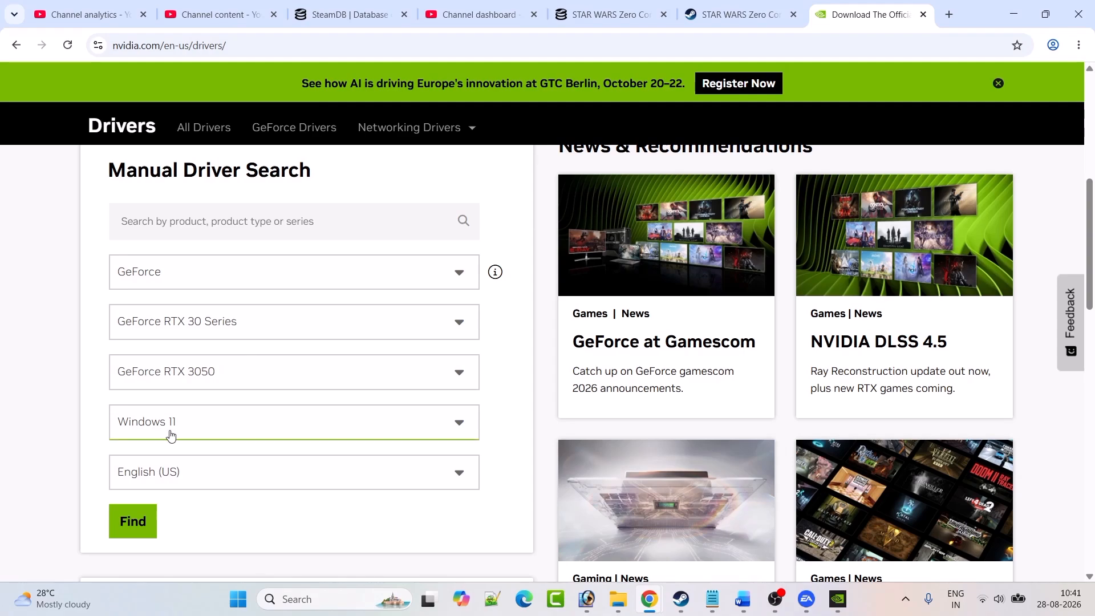
pyautogui.click(110, 532)
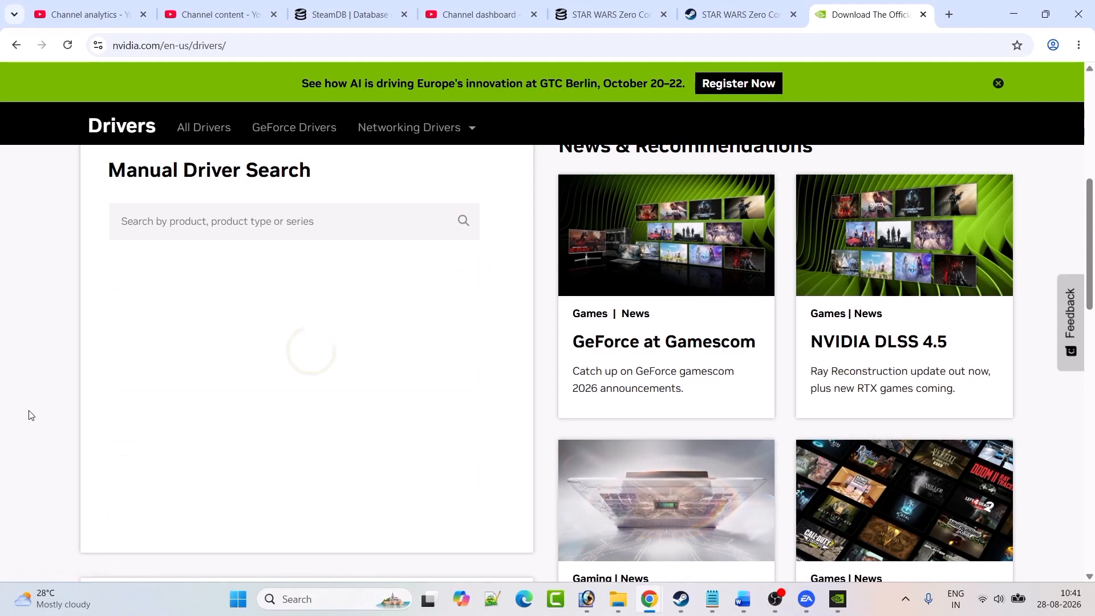
pyautogui.scroll(-3, 23, 354)
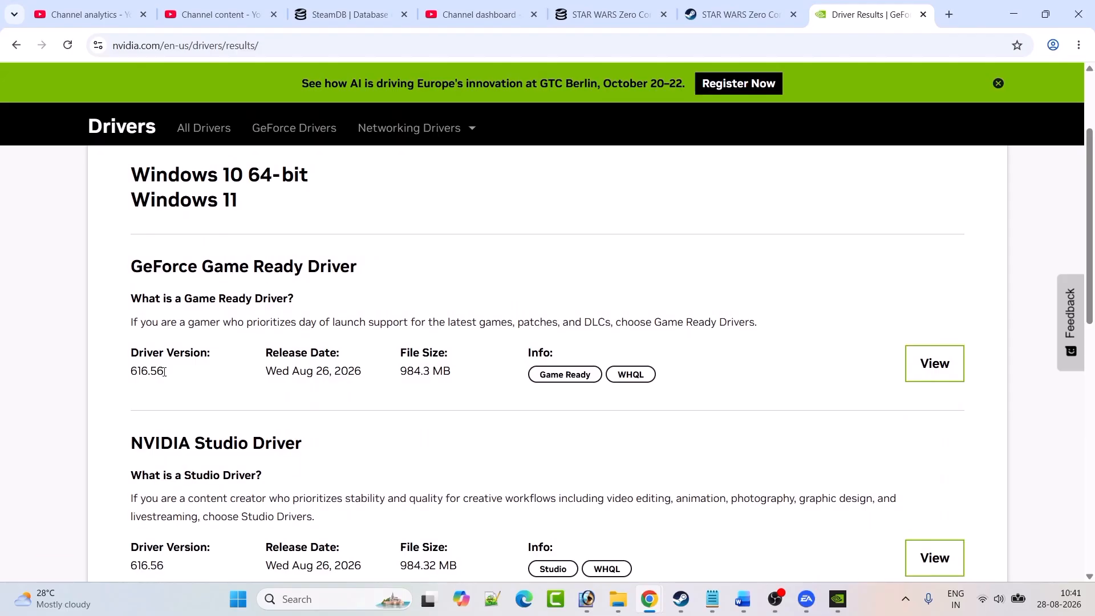
# Open the GeForce Game Ready Driver version 616.56, download it and check the download's progress.
pyautogui.moveTo(164, 371); pyautogui.dragTo(130, 371)
pyautogui.click(956, 377)
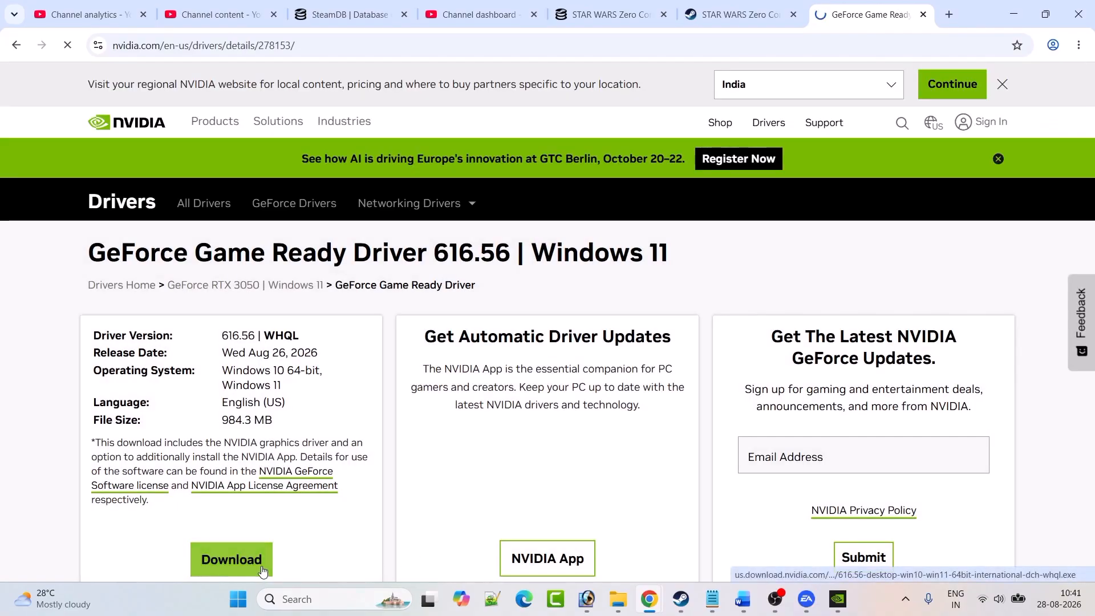
pyautogui.click(263, 571)
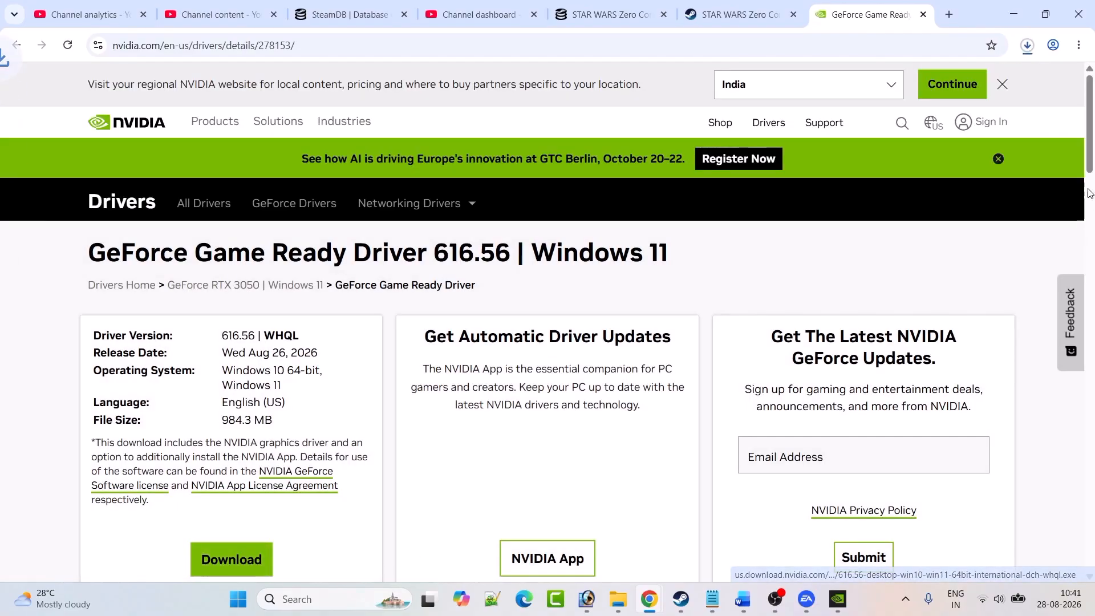
pyautogui.click(1028, 46)
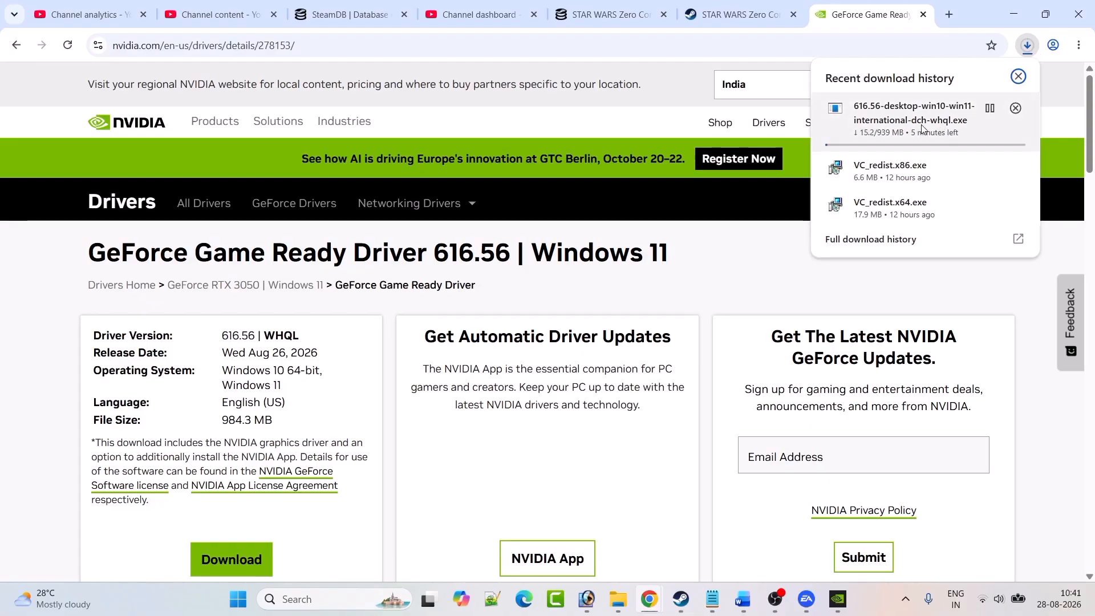
pyautogui.click(753, 251)
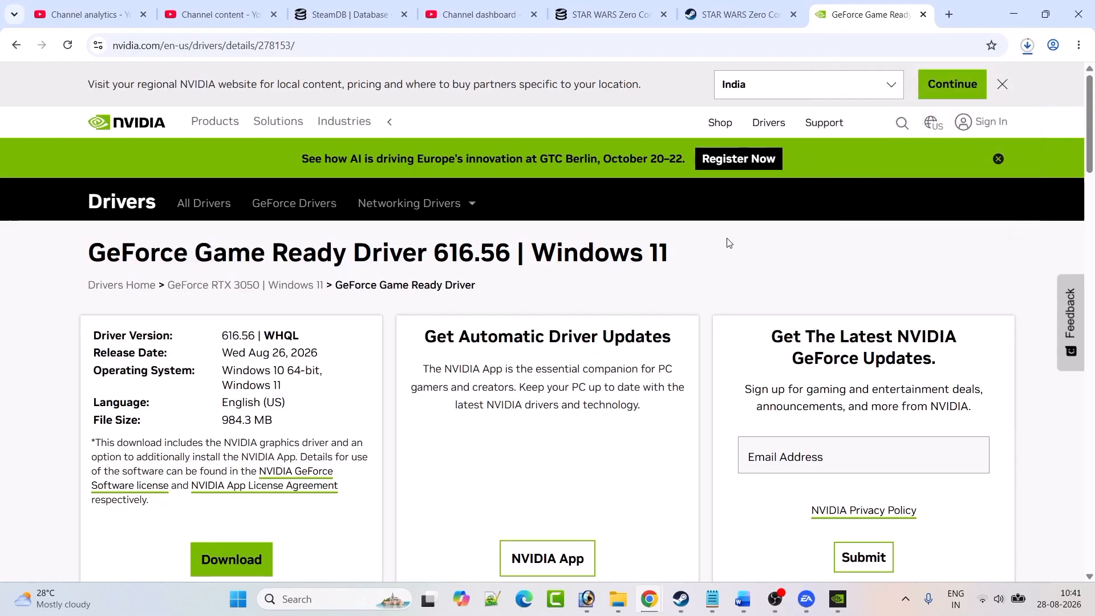
# Return to the Word document, select the AMD drivers link and switch to AMD's driver page in Chrome.
pyautogui.hotkey('alt', 'Tab')
pyautogui.scroll(-3, 424, 408)
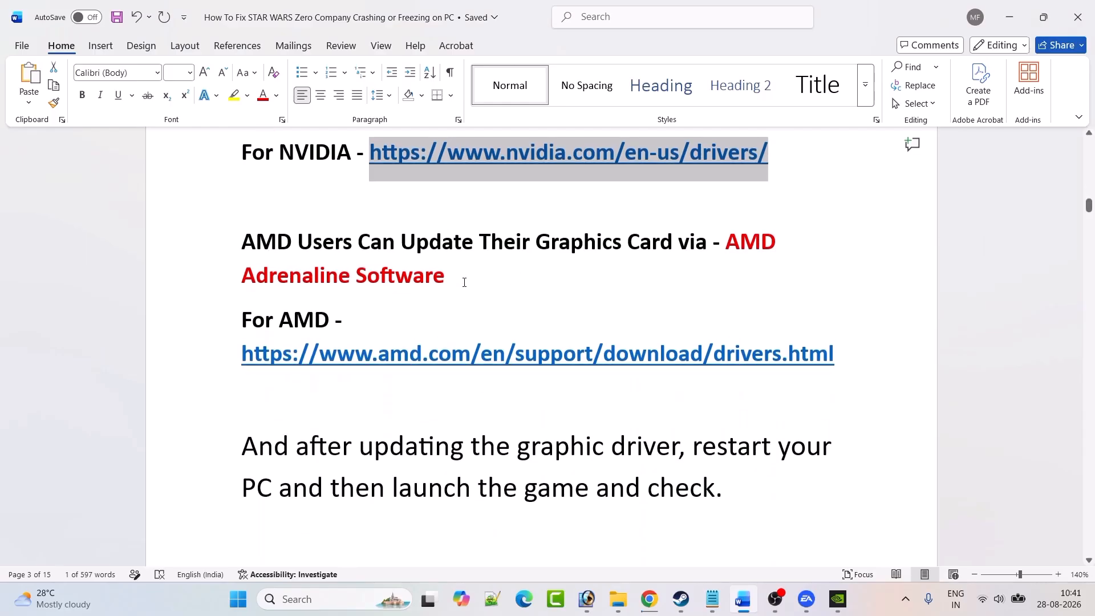
pyautogui.click(464, 283)
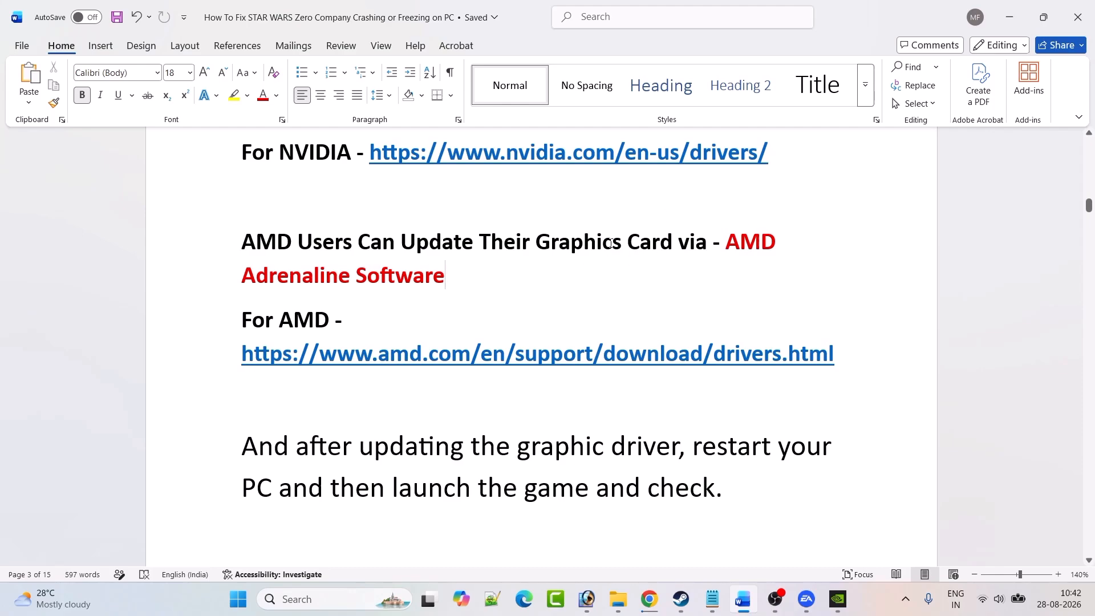
pyautogui.moveTo(863, 359); pyautogui.dragTo(240, 368)
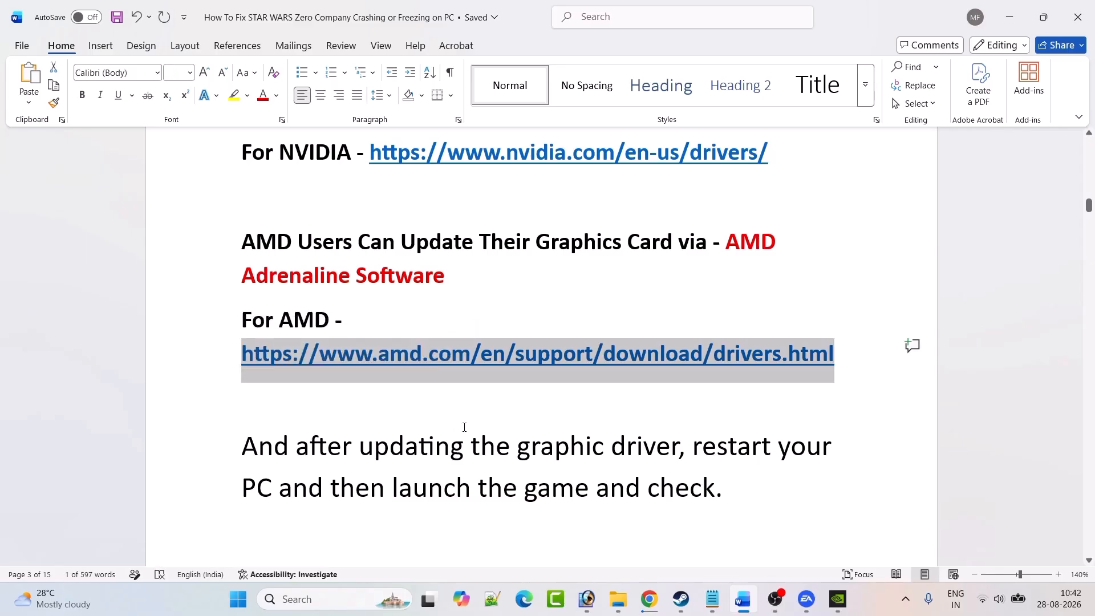
pyautogui.click(649, 599)
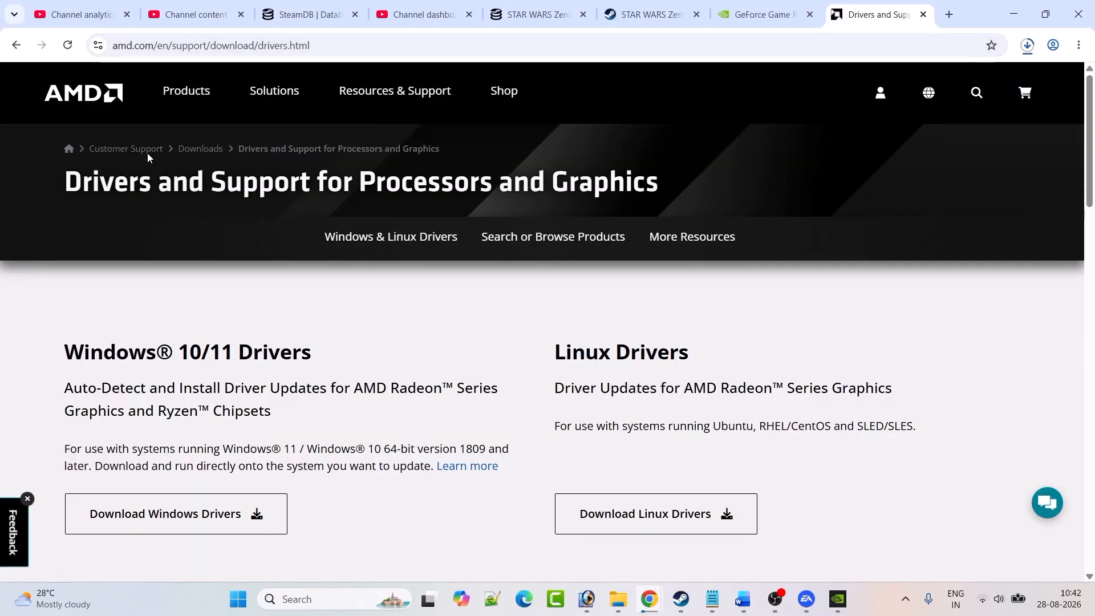
# Browse to Graphics, Radeon RX, Radeon RX 9000 Series, AMD Radeon RX 9070 XT, submit, and expand the Windows 11 - 64-Bit Edition drivers.
pyautogui.scroll(-8, 360, 355)
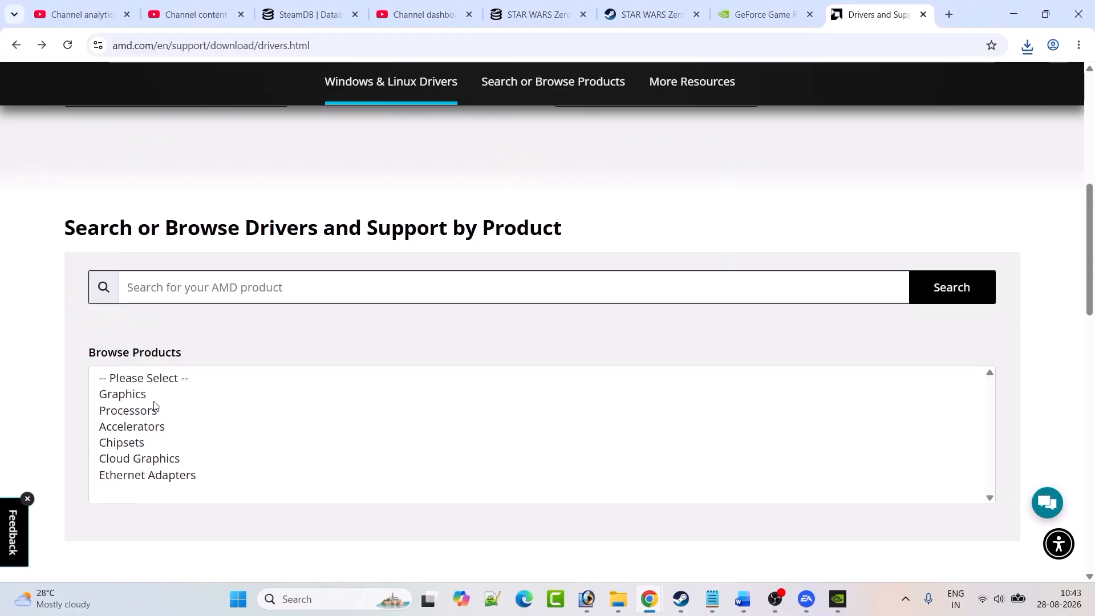
pyautogui.click(130, 395)
pyautogui.scroll(-1, 127, 394)
pyautogui.click(126, 392)
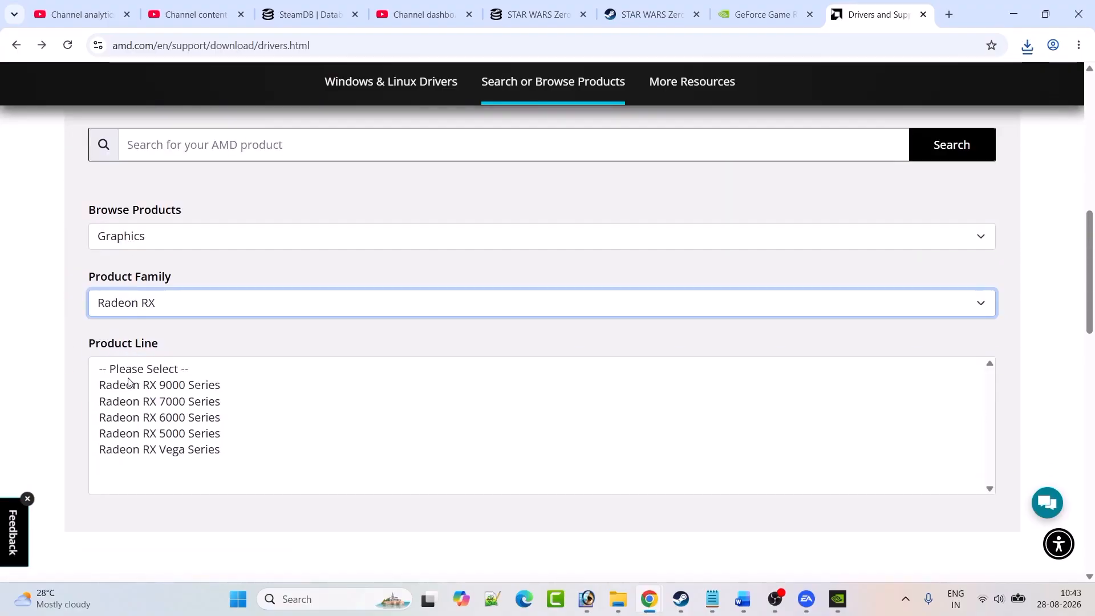
pyautogui.click(132, 384)
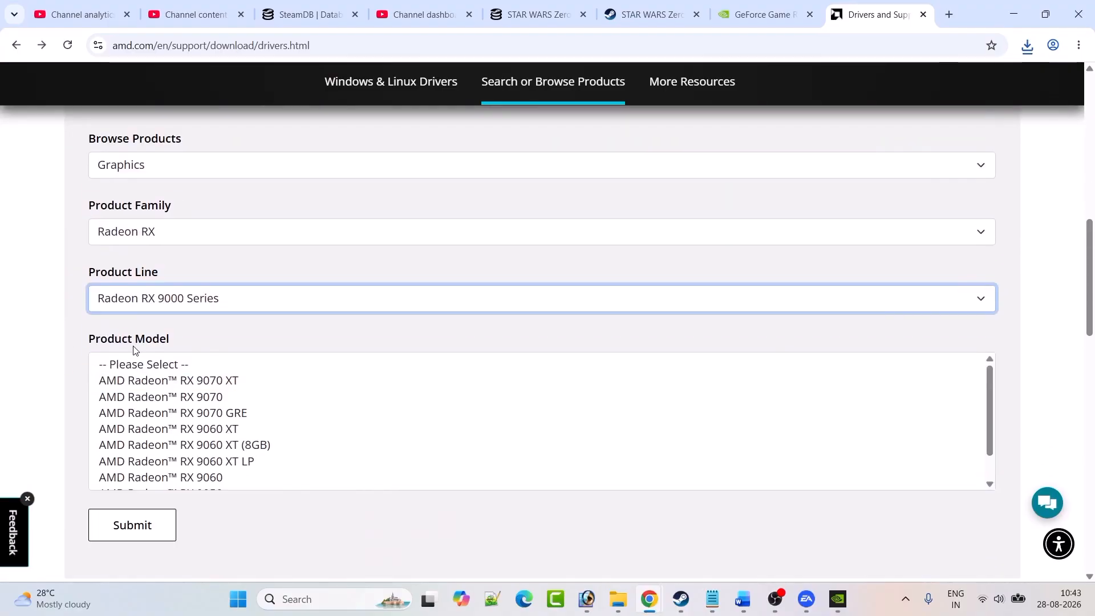
pyautogui.click(154, 381)
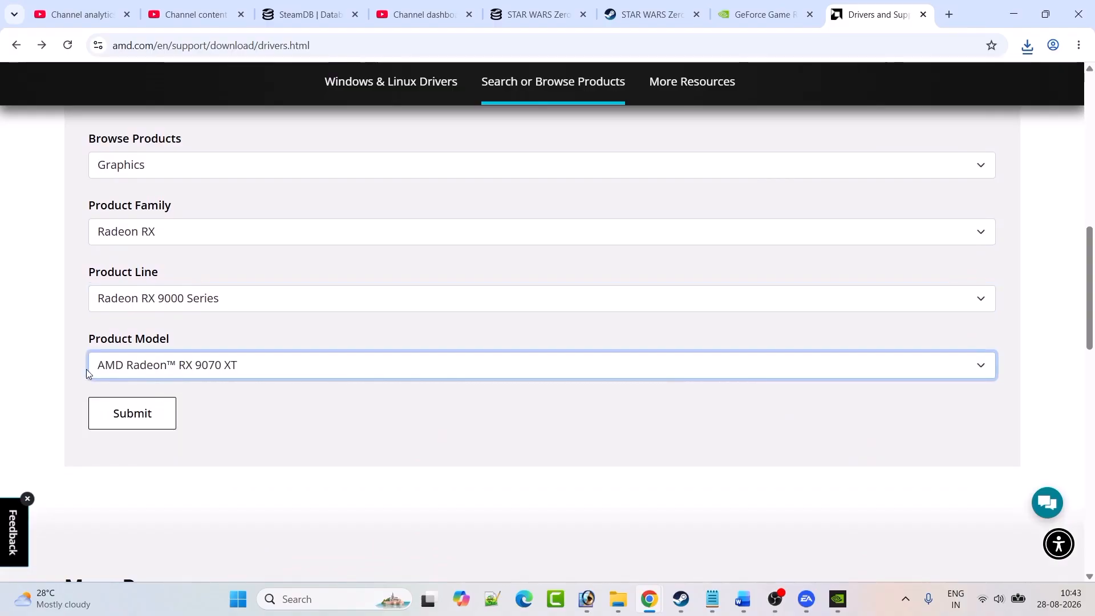
pyautogui.scroll(1, 91, 365)
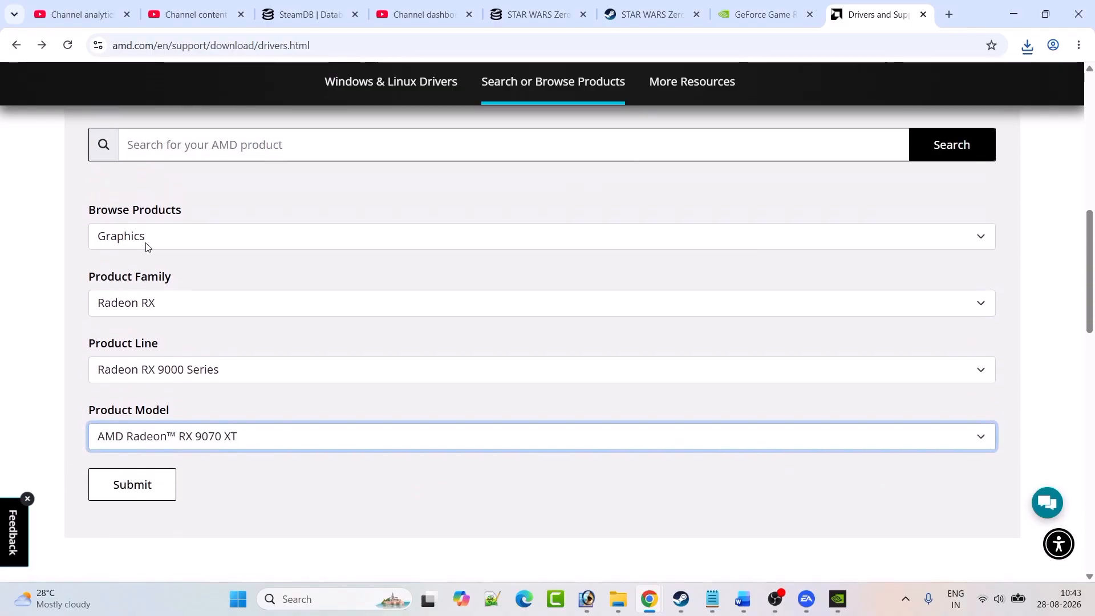
pyautogui.click(125, 490)
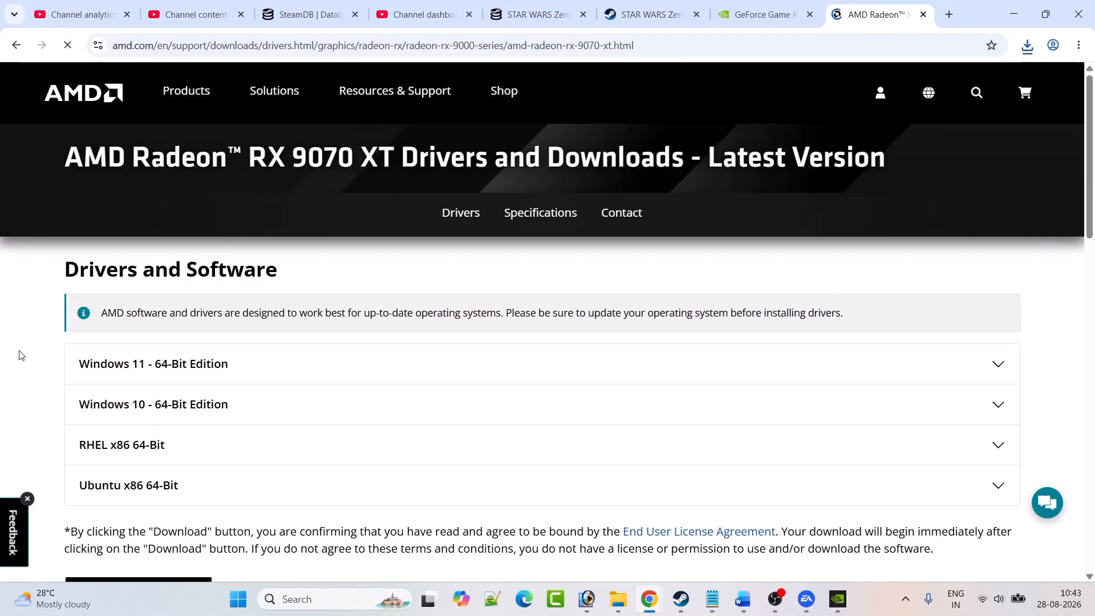
pyautogui.click(229, 372)
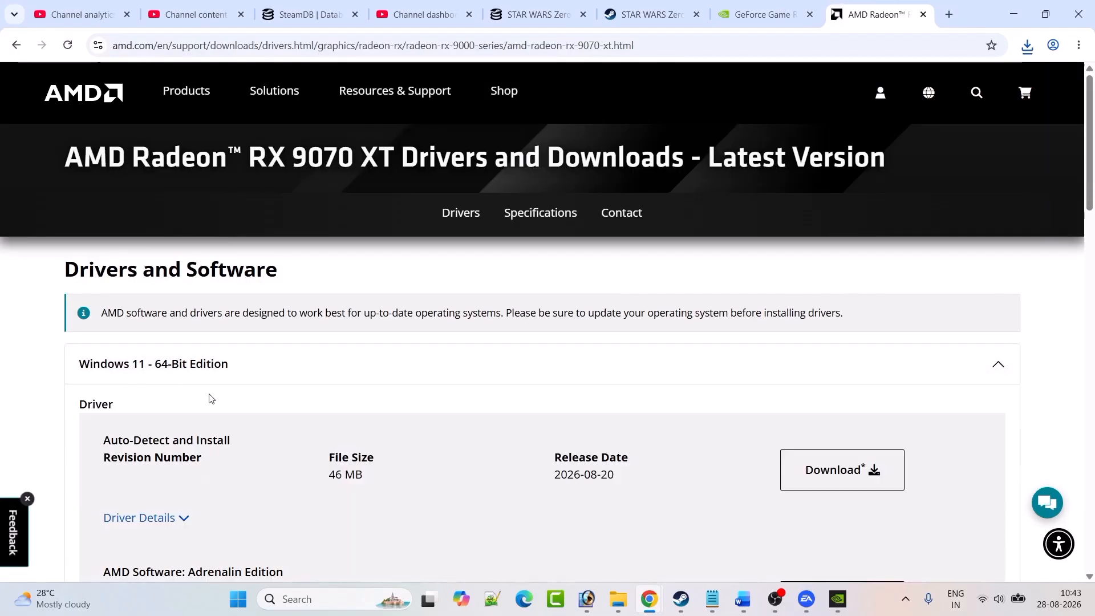
# Download AMD Software: Adrenalin Edition 26.8.1 for Windows 11 and check the download's progress.
pyautogui.scroll(-2, 211, 398)
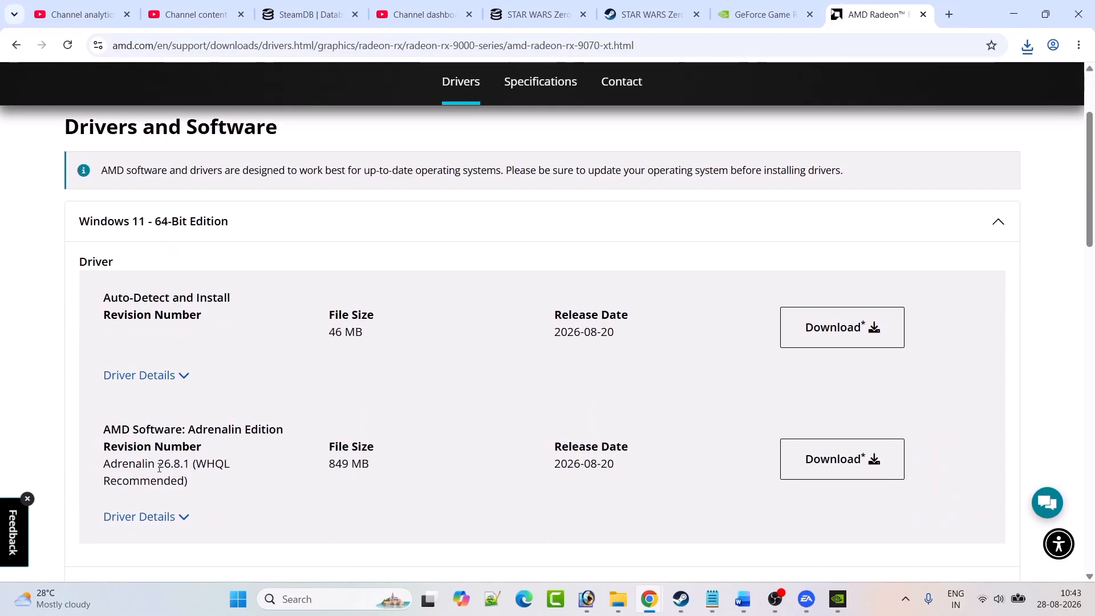
pyautogui.click(816, 460)
pyautogui.click(1028, 45)
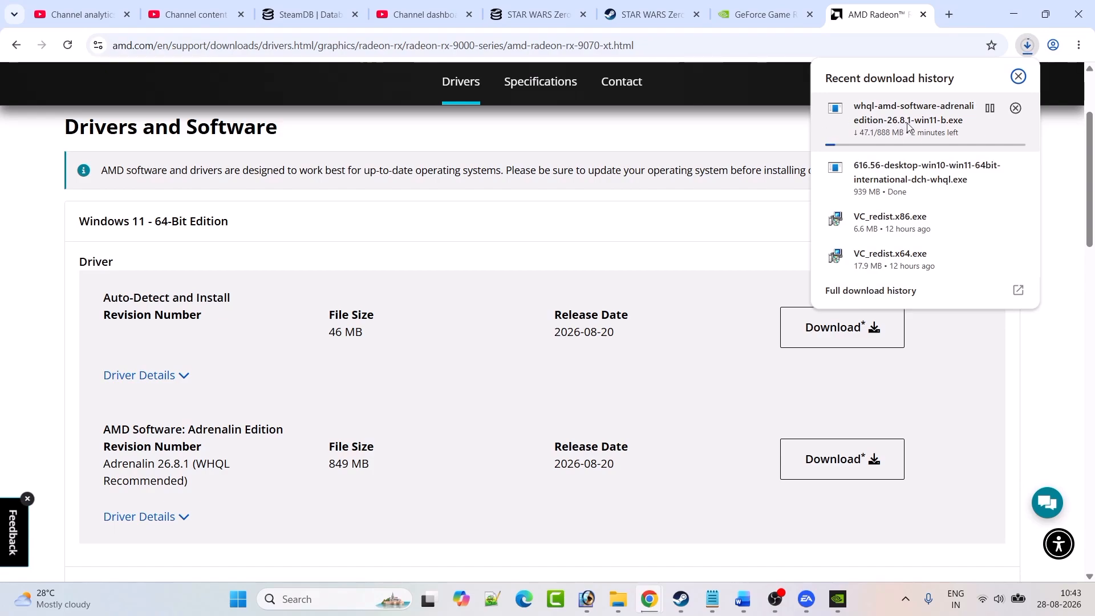
pyautogui.click(465, 334)
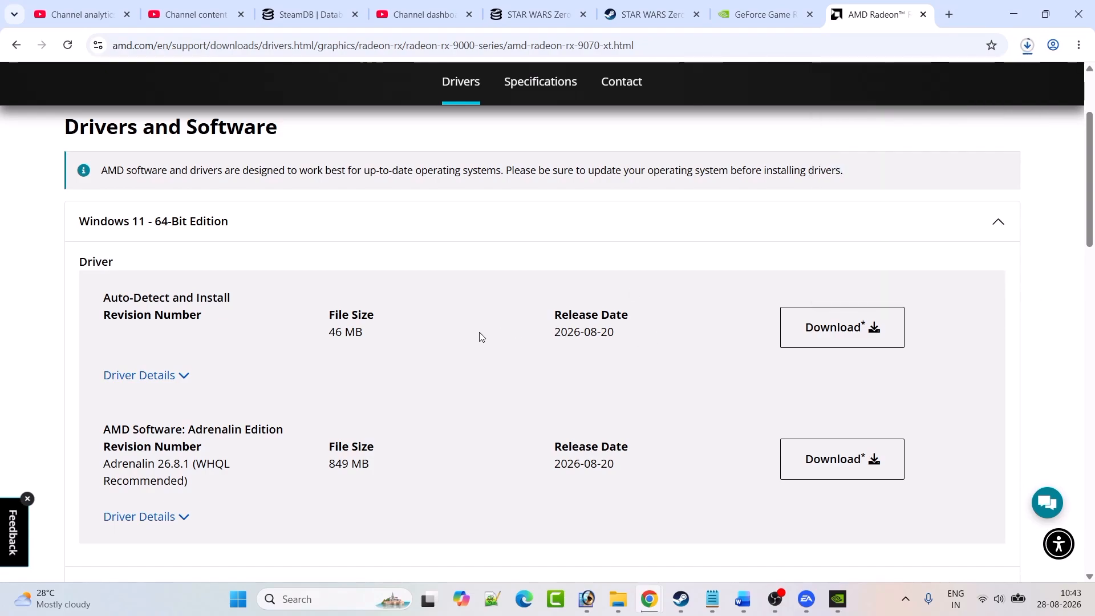
# Return to the Word document and review the Fix 2 graphics driver section through to the Fix 3 heading.
pyautogui.click(743, 599)
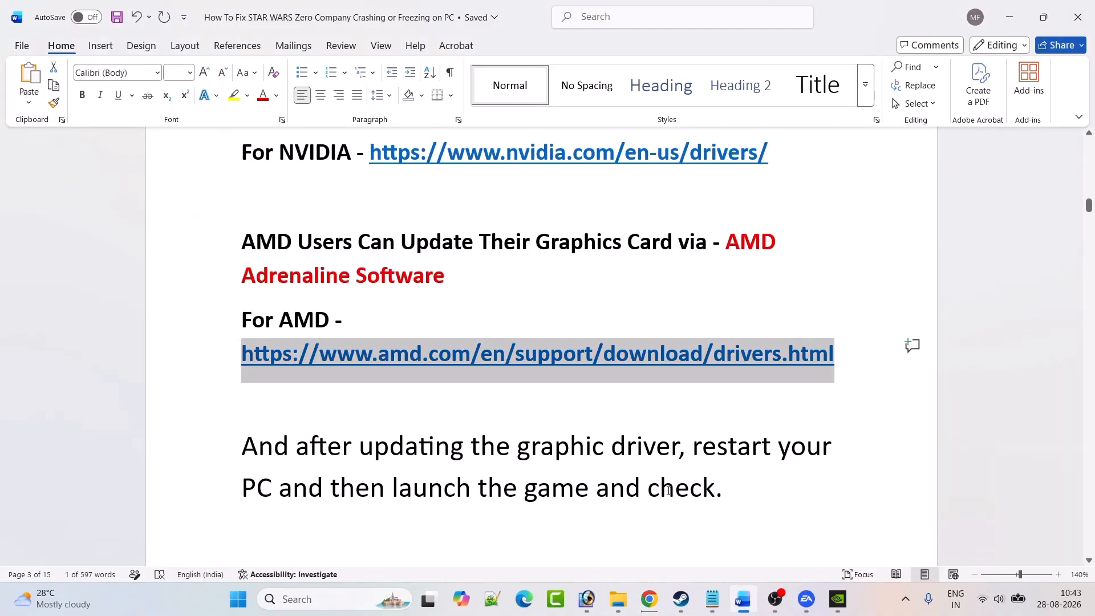
pyautogui.scroll(3, 619, 440)
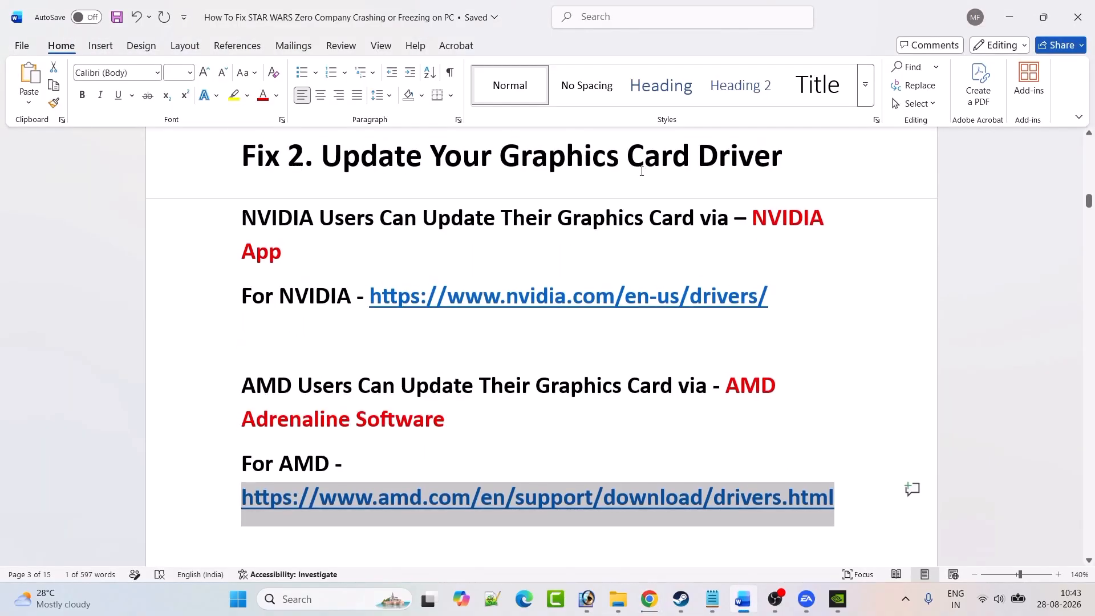
pyautogui.scroll(-8, 658, 367)
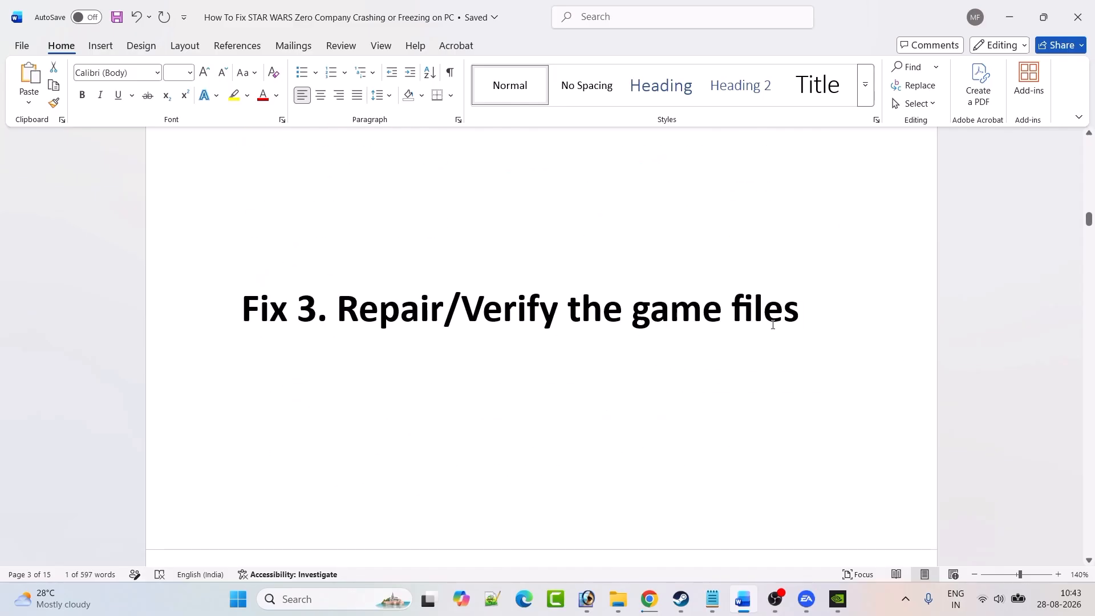
# Switch to Steam, view the file verification option in Call of Duty's Installed Files properties, and close the properties.
pyautogui.click(681, 599)
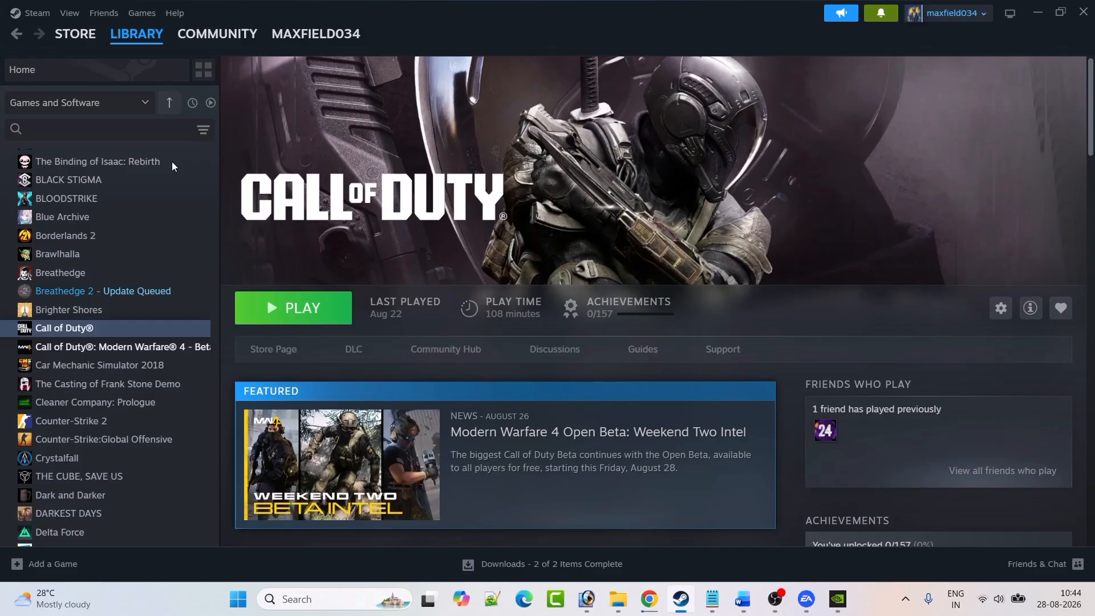
pyautogui.rightClick(109, 329)
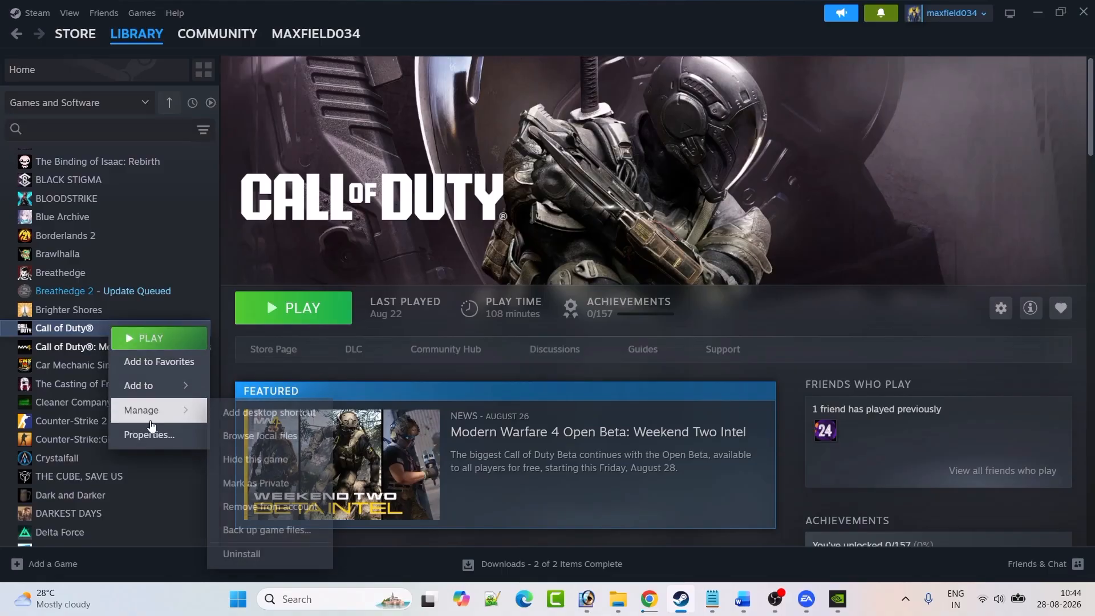
pyautogui.click(150, 434)
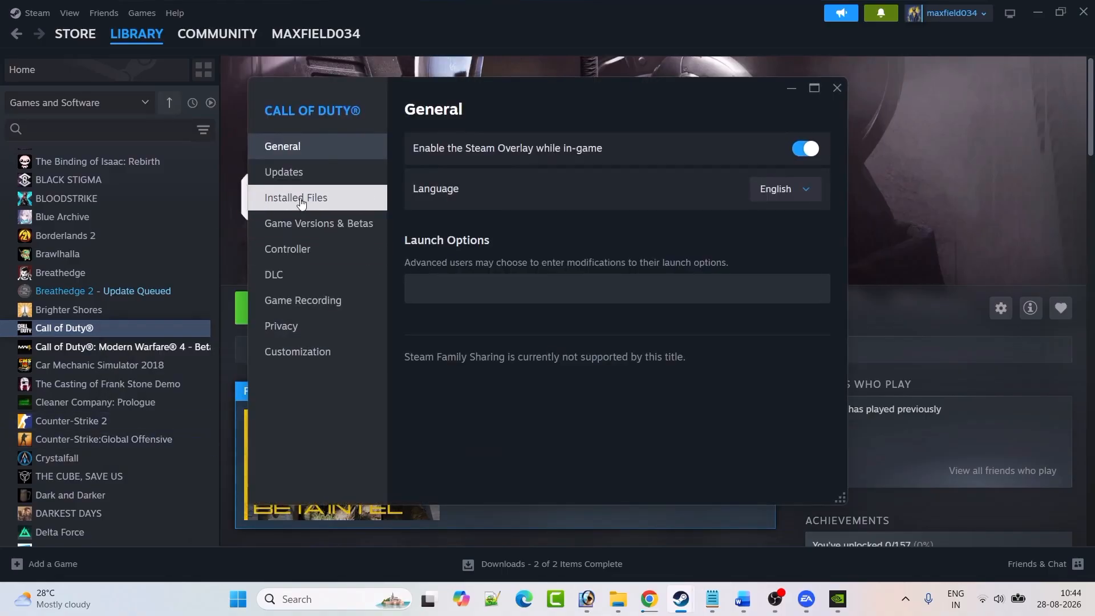
pyautogui.click(302, 203)
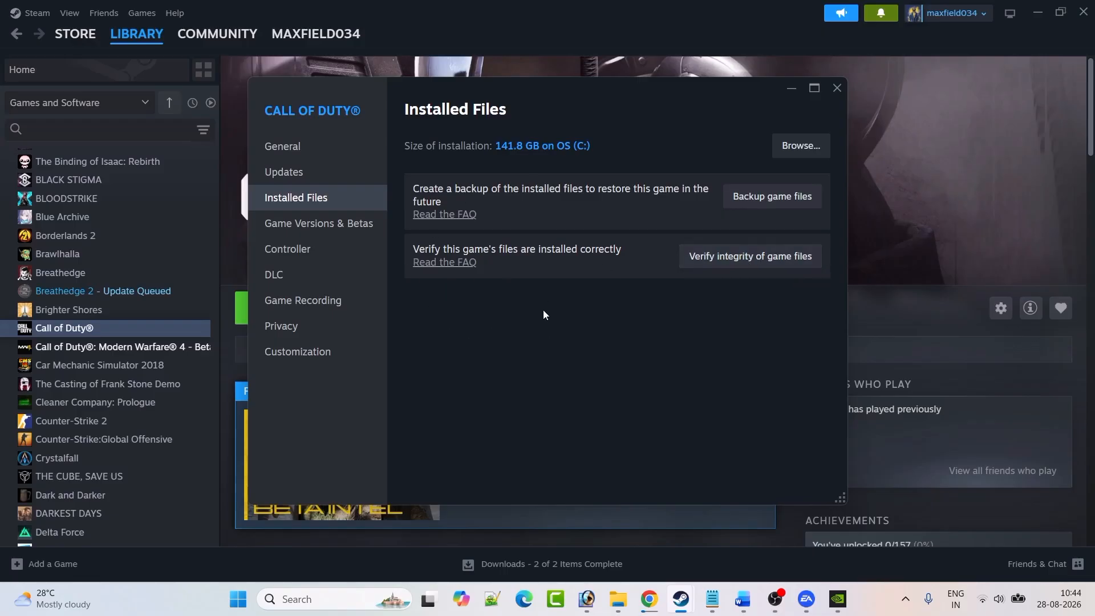
pyautogui.click(837, 90)
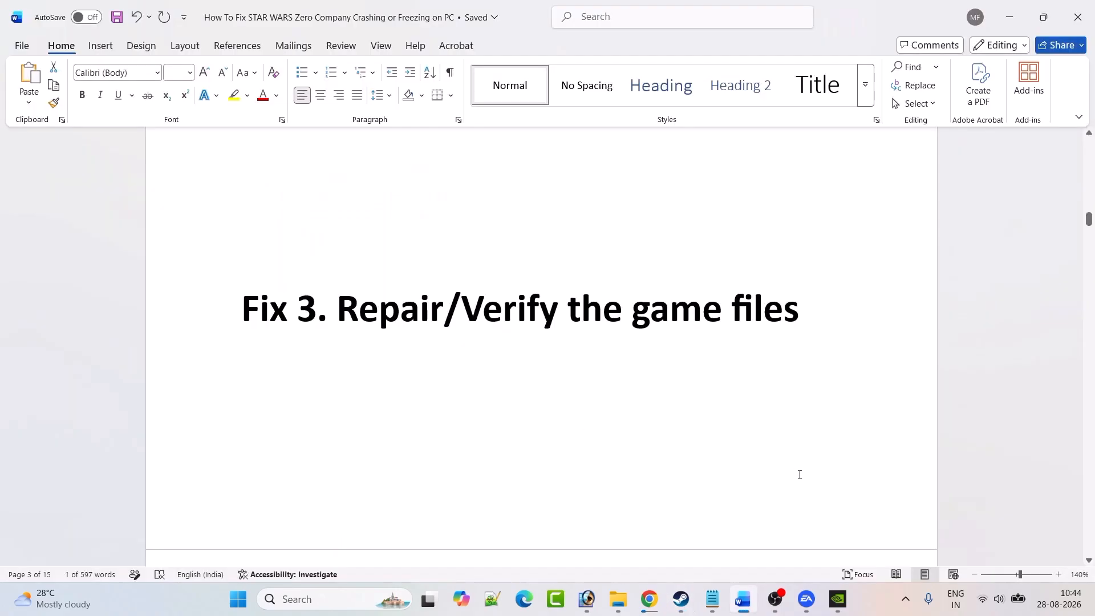
# Switch to the EA app and start a repair of skate.
pyautogui.click(806, 599)
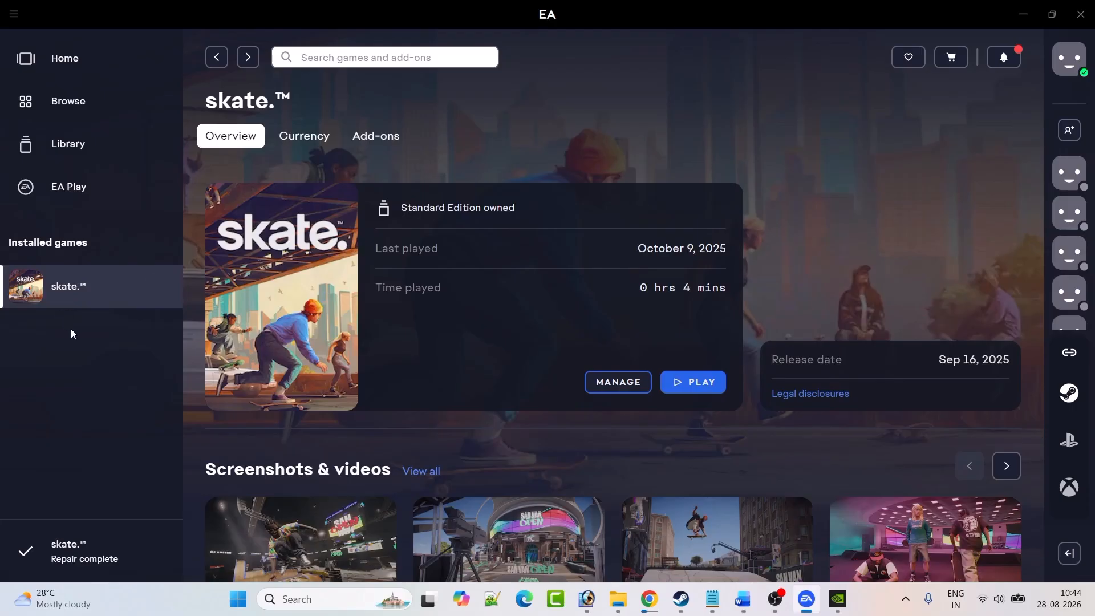
pyautogui.click(613, 391)
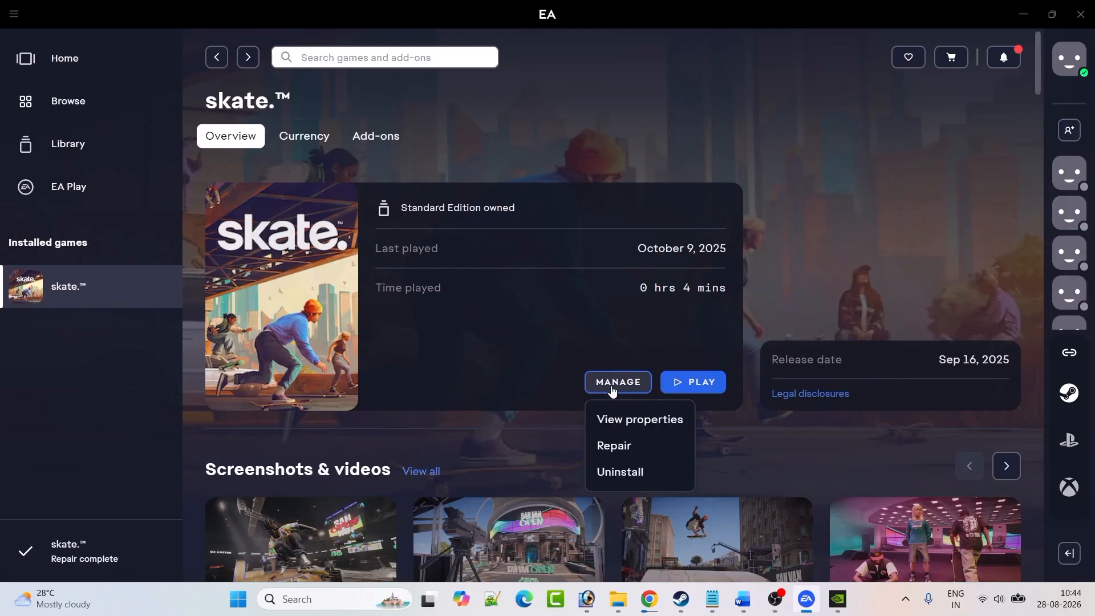
pyautogui.click(625, 450)
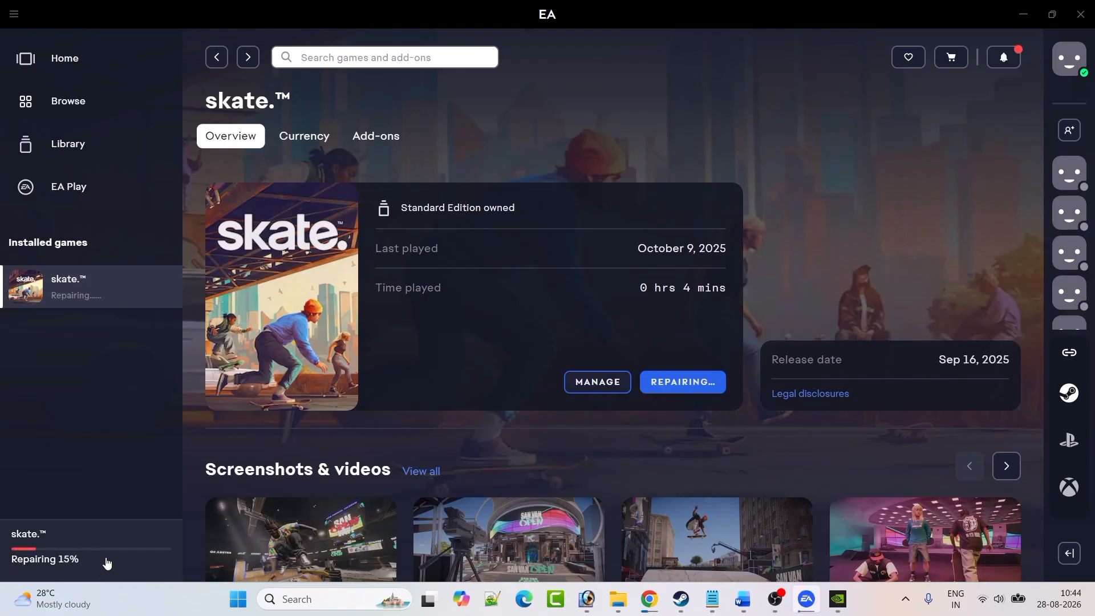
# Return to the Word document and read Fix 4 on launching SWZeroCompany from the game installation folder.
pyautogui.click(743, 599)
pyautogui.scroll(-1, 338, 285)
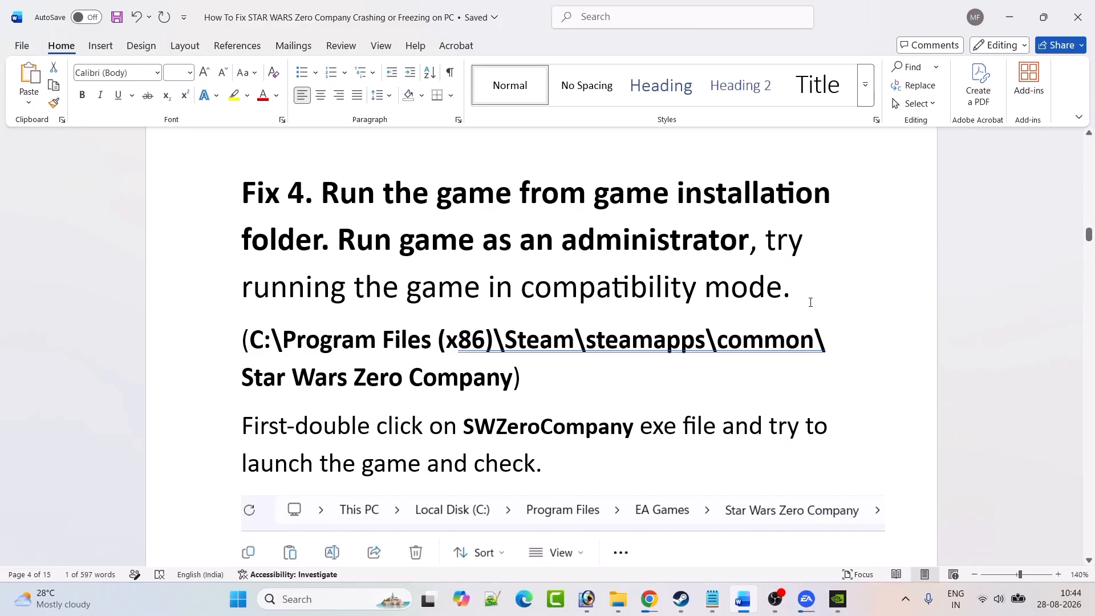
pyautogui.scroll(-1, 811, 302)
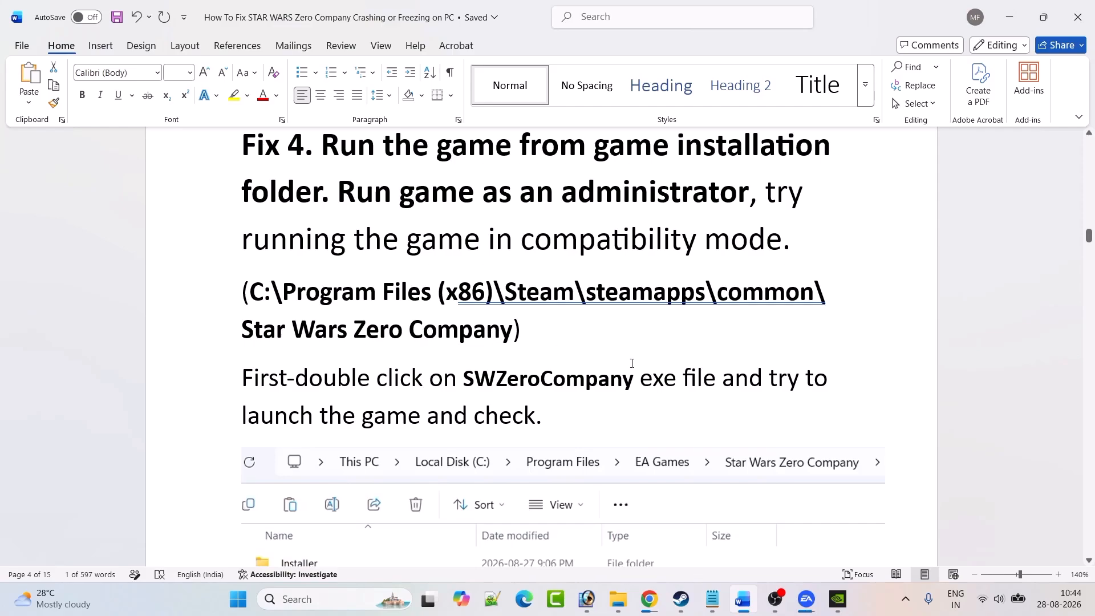
pyautogui.scroll(-1, 720, 372)
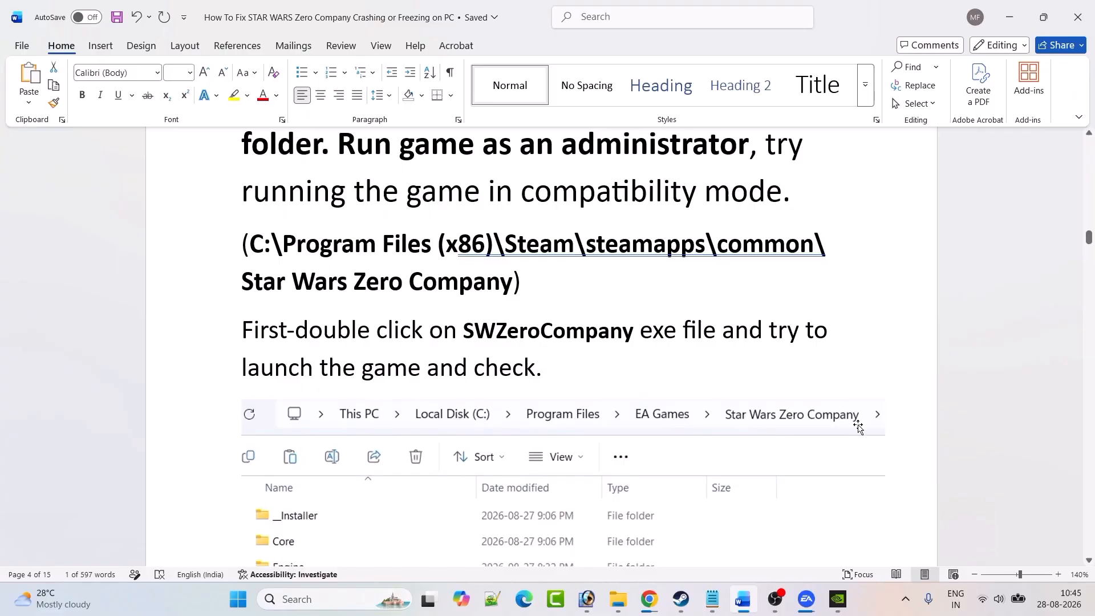
pyautogui.scroll(-6, 510, 355)
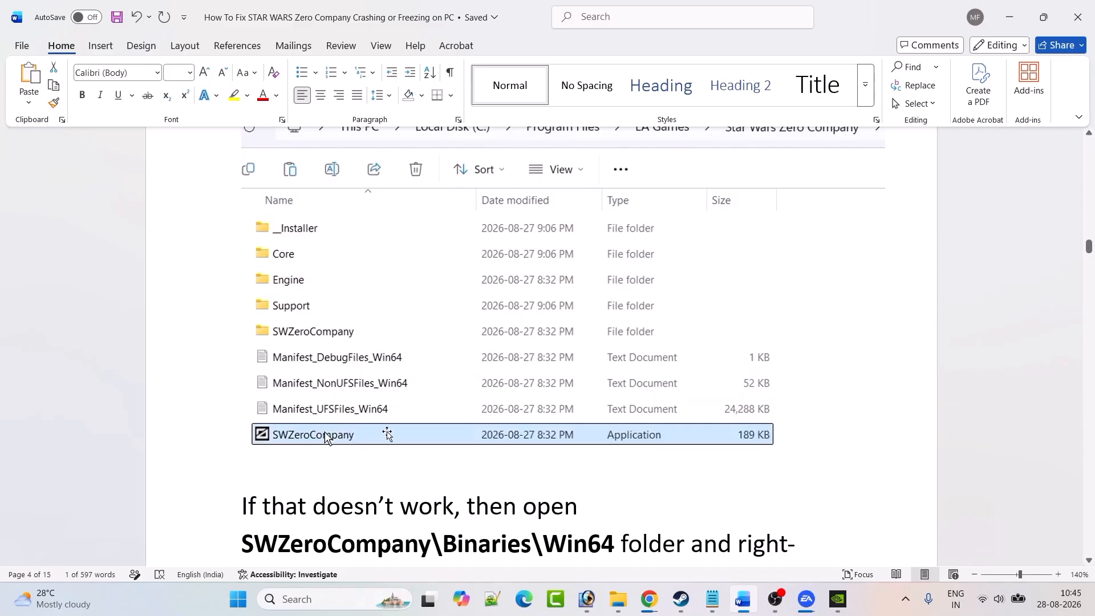
# Read the instructions for the SWZeroCompany exe in Binaries\Win64 and its Run this program as an administrator setting.
pyautogui.scroll(-3, 388, 432)
pyautogui.scroll(-2, 459, 416)
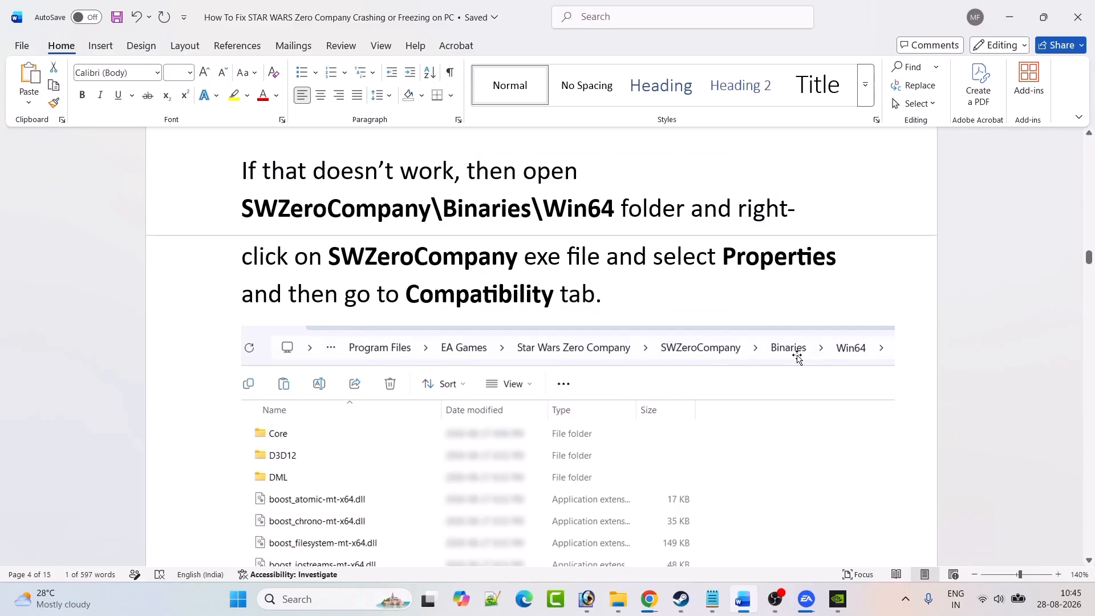
pyautogui.scroll(-6, 827, 358)
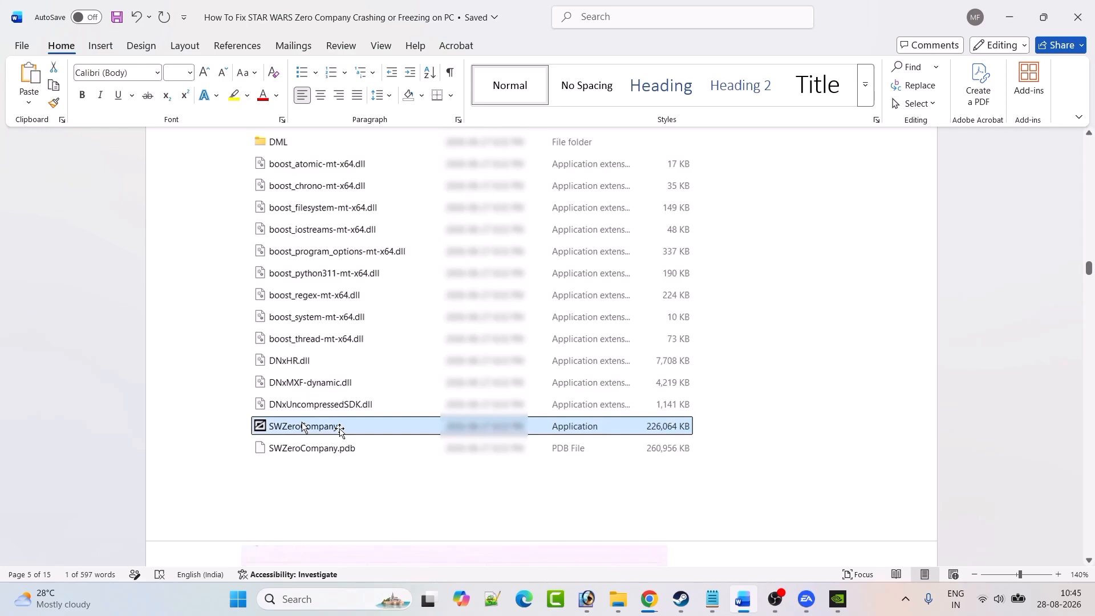
pyautogui.scroll(-4, 365, 432)
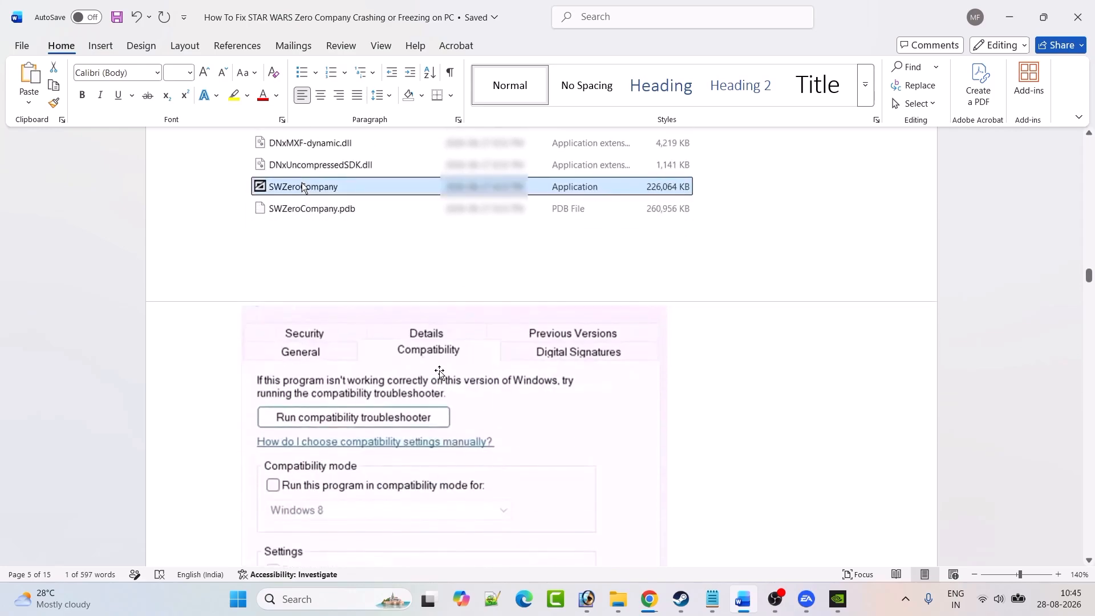
pyautogui.scroll(-5, 408, 355)
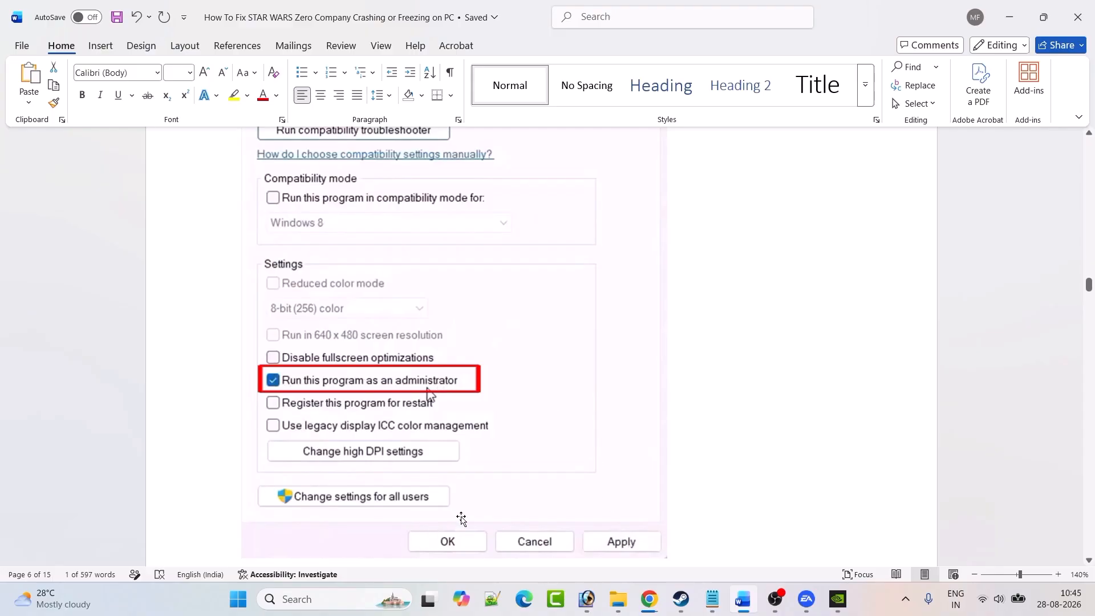
pyautogui.scroll(7, 598, 381)
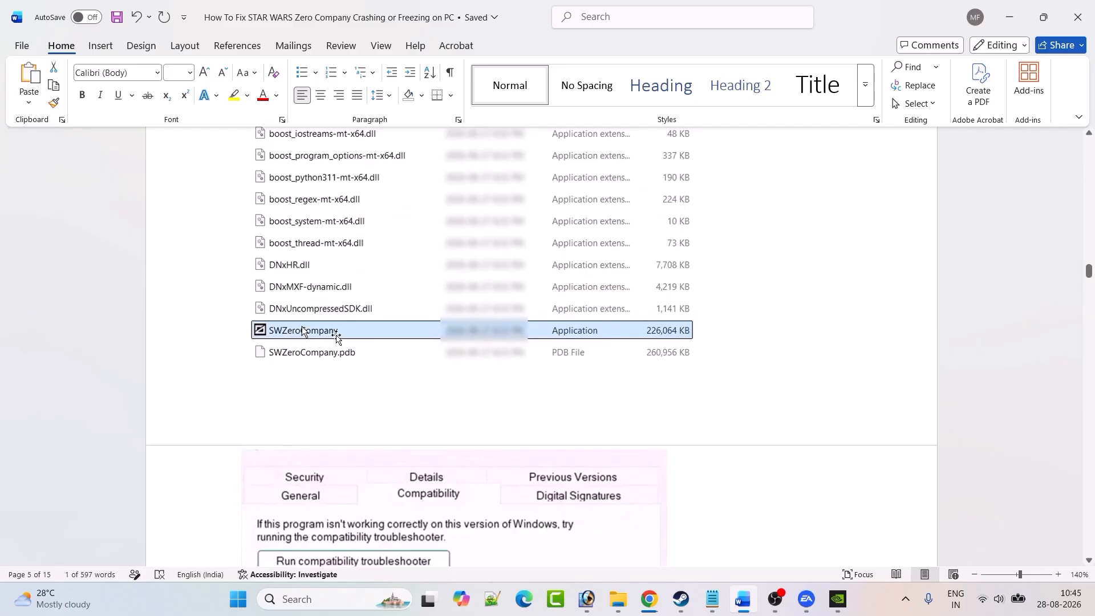
pyautogui.scroll(-2, 371, 342)
# Examine the compatibility screenshots showing Windows 8 mode, Disable fullscreen optimizations and Run this program as an administrator.
pyautogui.scroll(-9, 430, 343)
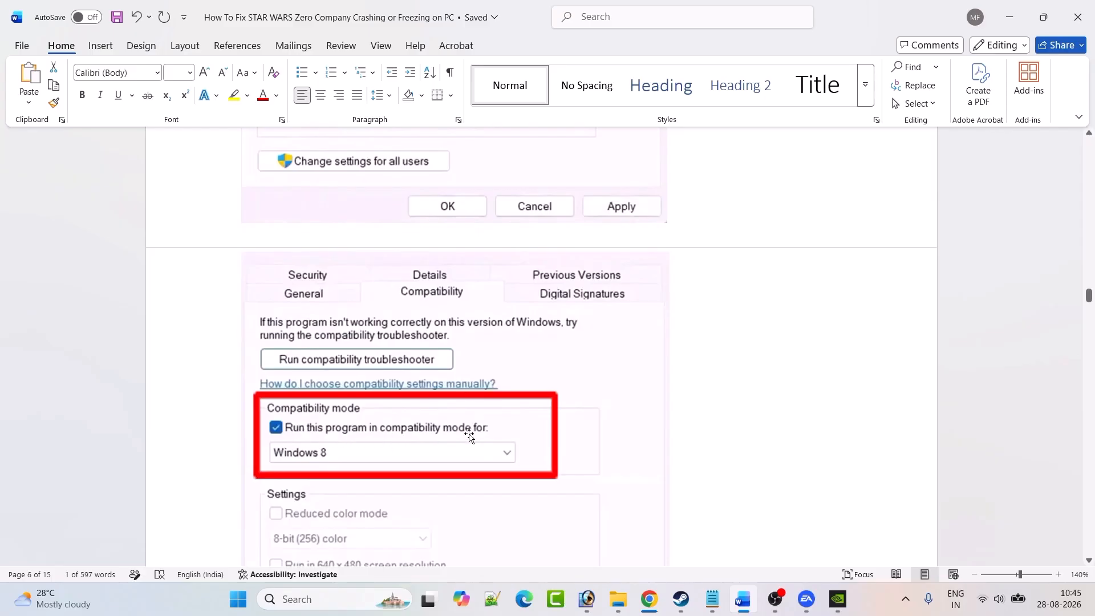
pyautogui.scroll(-3, 510, 438)
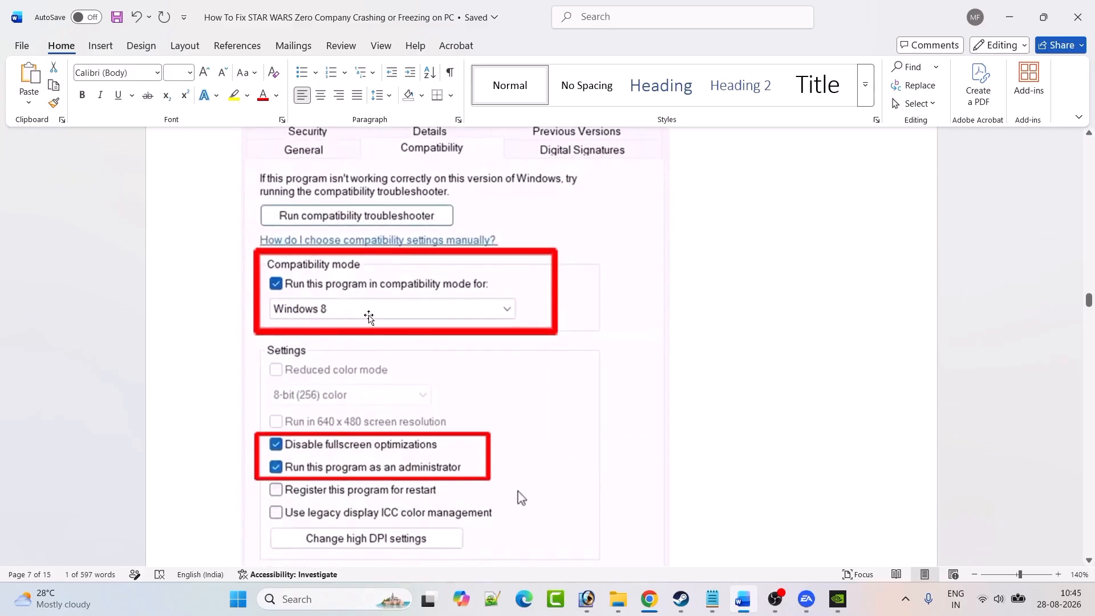
pyautogui.scroll(-1, 575, 372)
pyautogui.scroll(-3, 574, 371)
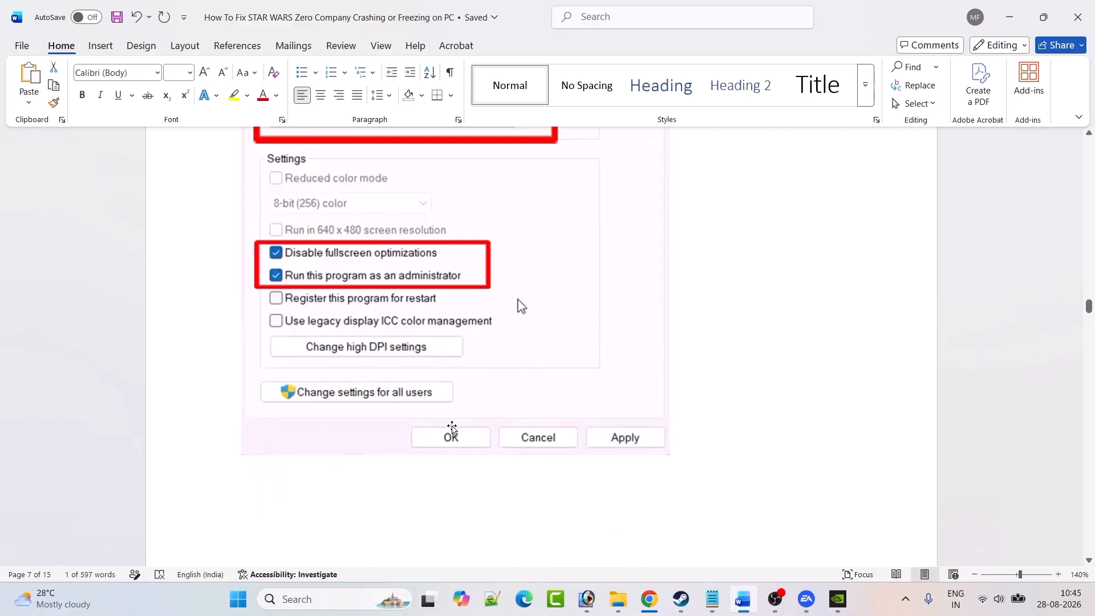
pyautogui.scroll(-4, 599, 381)
pyautogui.scroll(2, 599, 381)
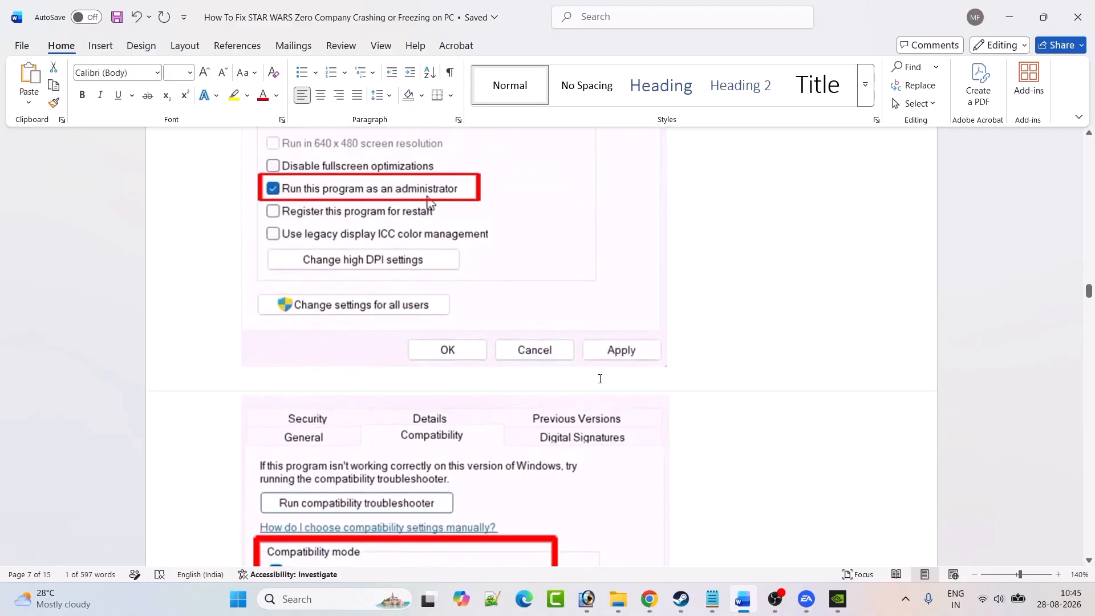
pyautogui.scroll(-2, 600, 379)
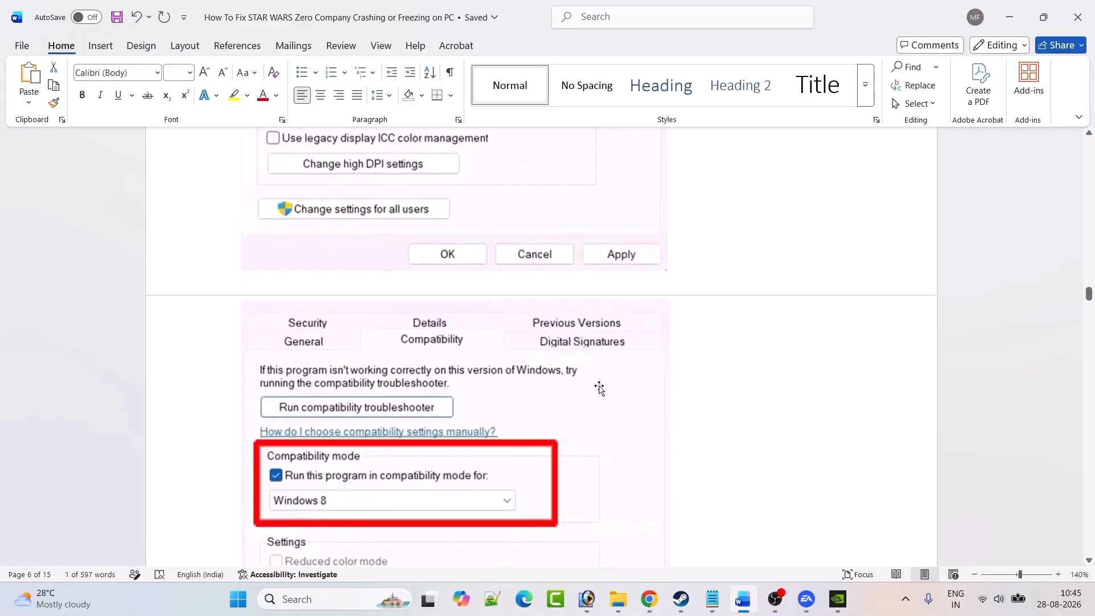
pyautogui.scroll(-3, 599, 388)
pyautogui.scroll(-1, 420, 360)
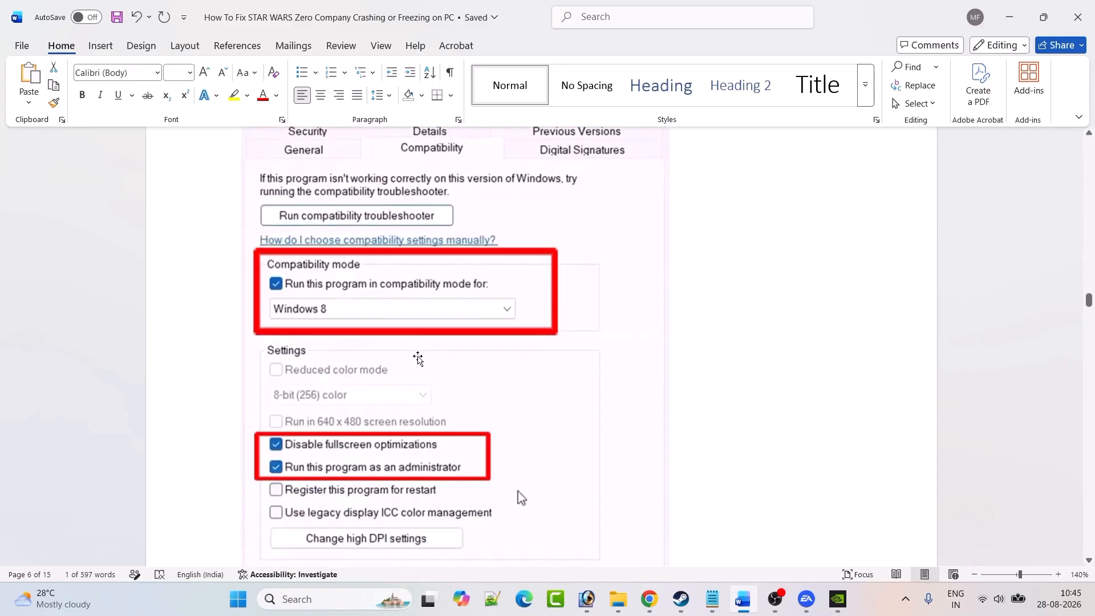
pyautogui.scroll(-3, 418, 358)
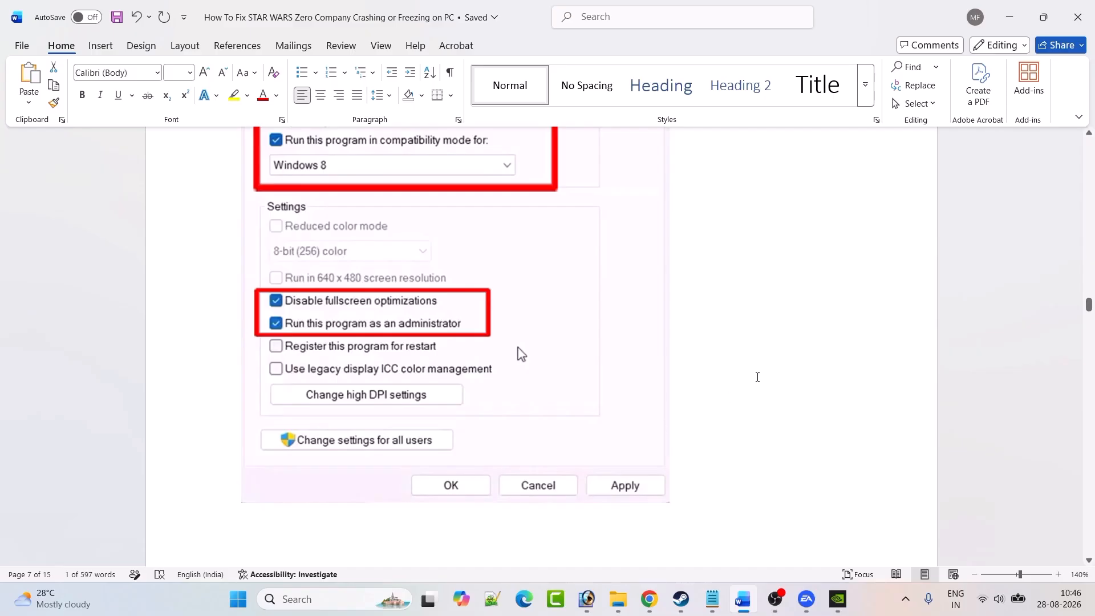
pyautogui.scroll(2, 758, 378)
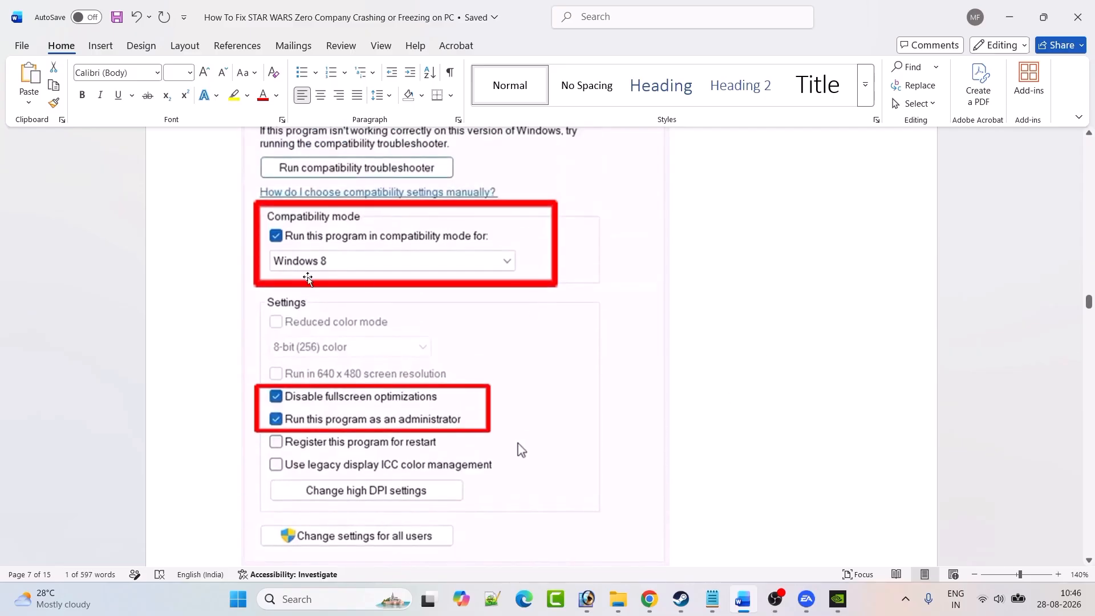
pyautogui.scroll(-1, 662, 463)
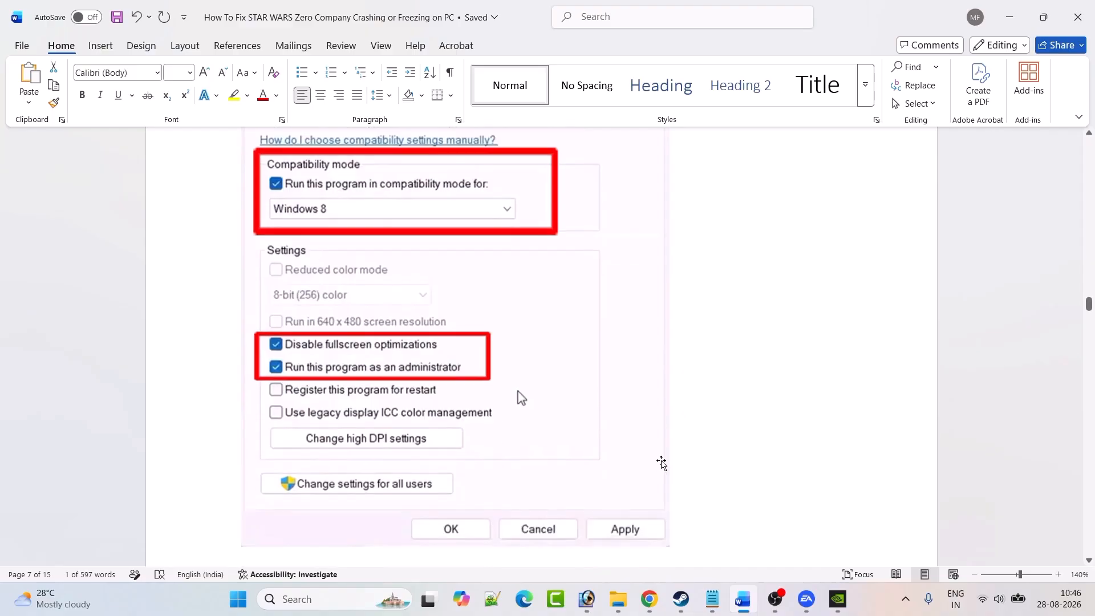
pyautogui.scroll(-1, 661, 463)
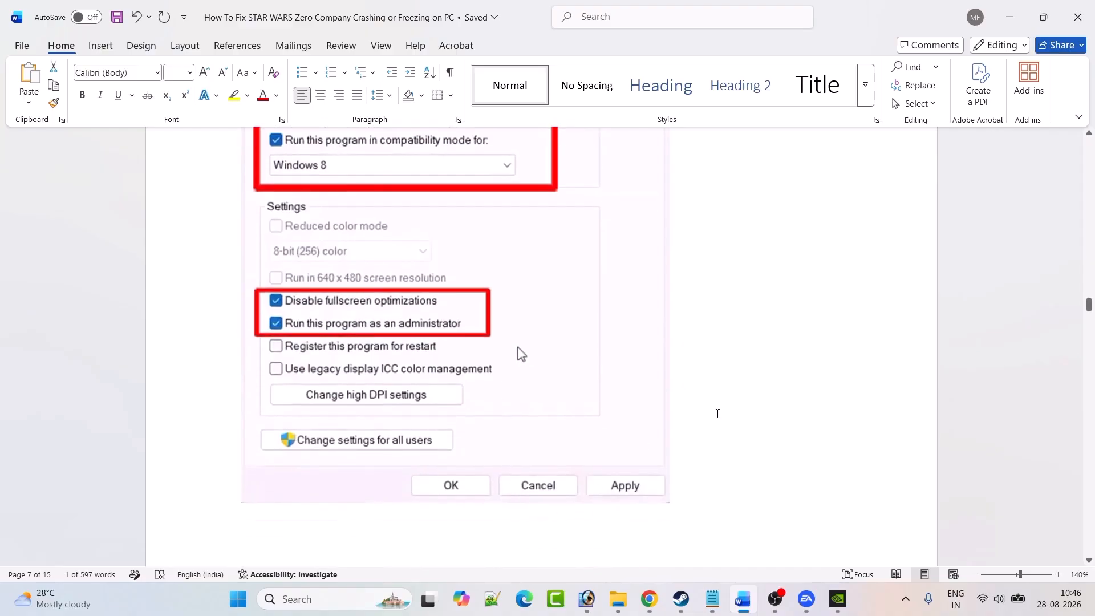
# Go to Fix 5 on controlled folder access and firewall in the document, and switch to the Windows Security app.
pyautogui.scroll(-8, 718, 413)
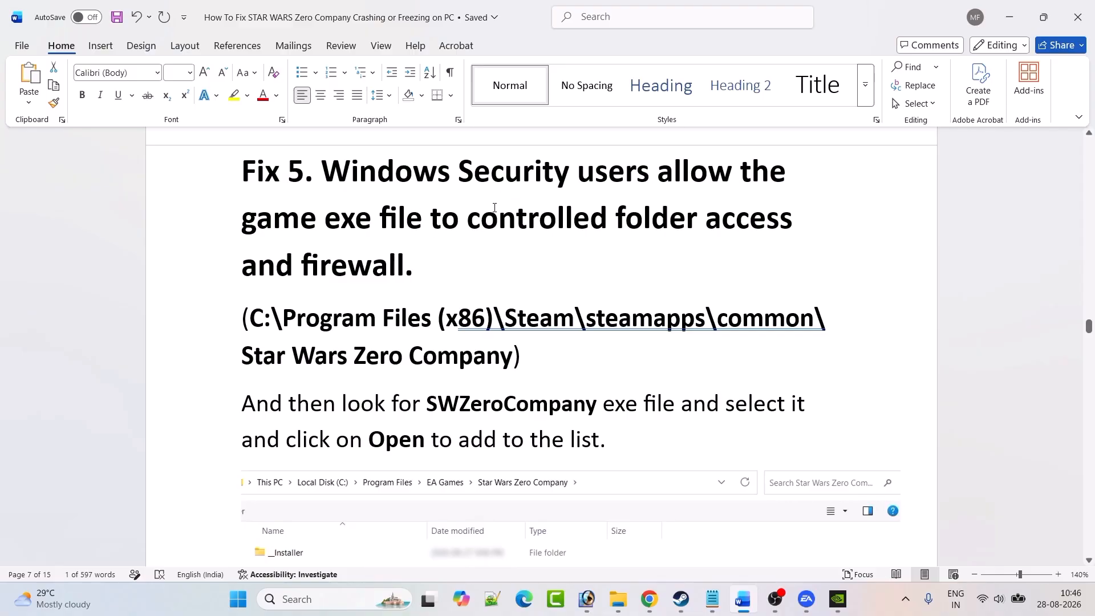
pyautogui.click(321, 599)
pyautogui.write('Windows Security')
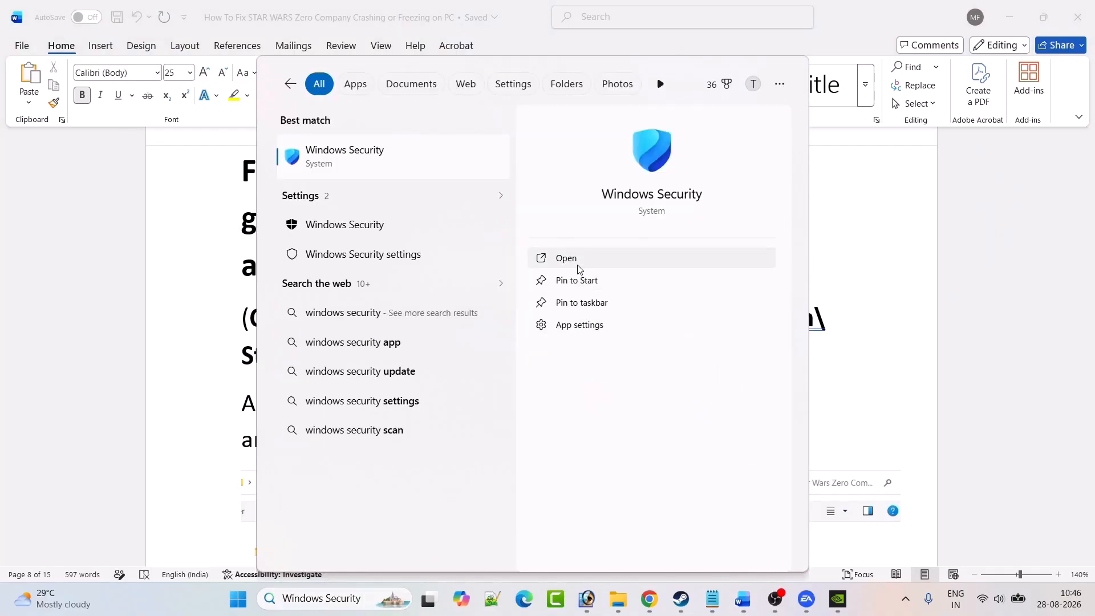
pyautogui.click(577, 263)
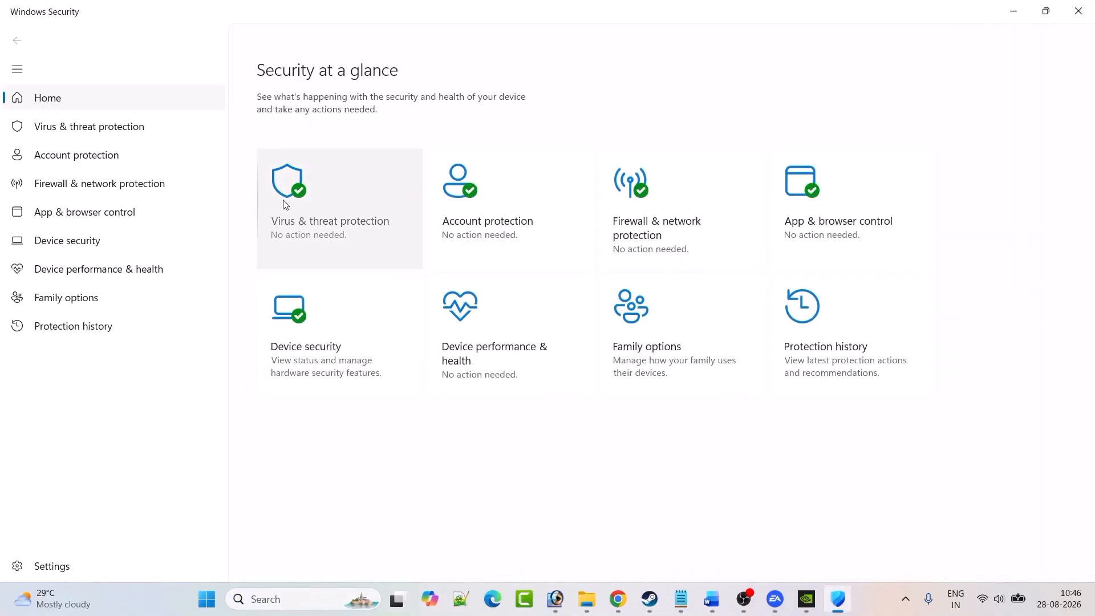
# In Virus & threat protection, open the ransomware protection page for allowing an app through Controlled folder access.
pyautogui.click(334, 221)
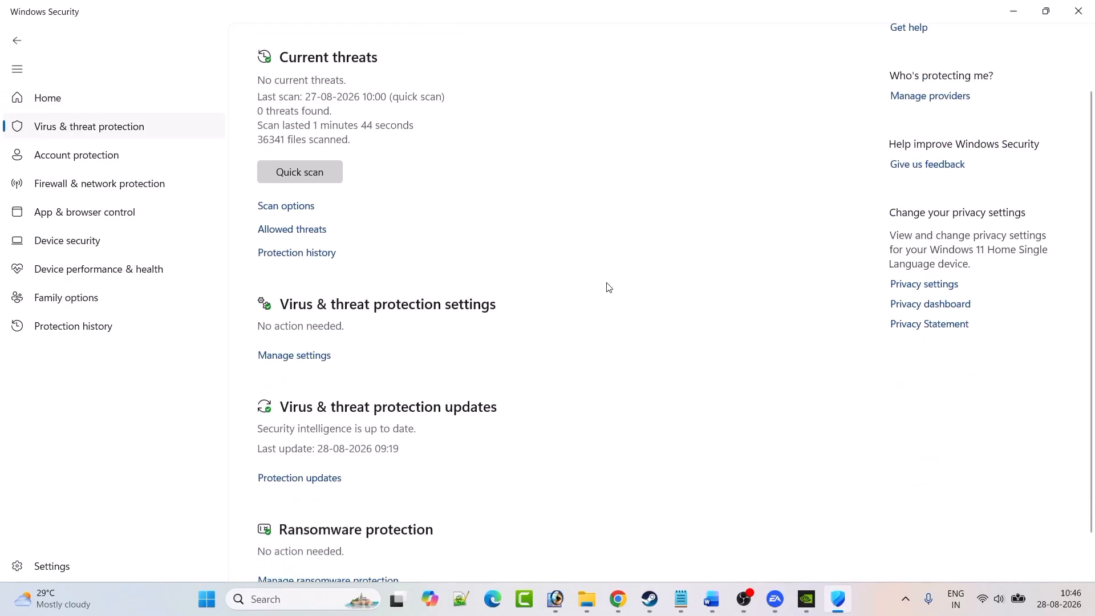
pyautogui.scroll(-1, 701, 286)
pyautogui.click(354, 540)
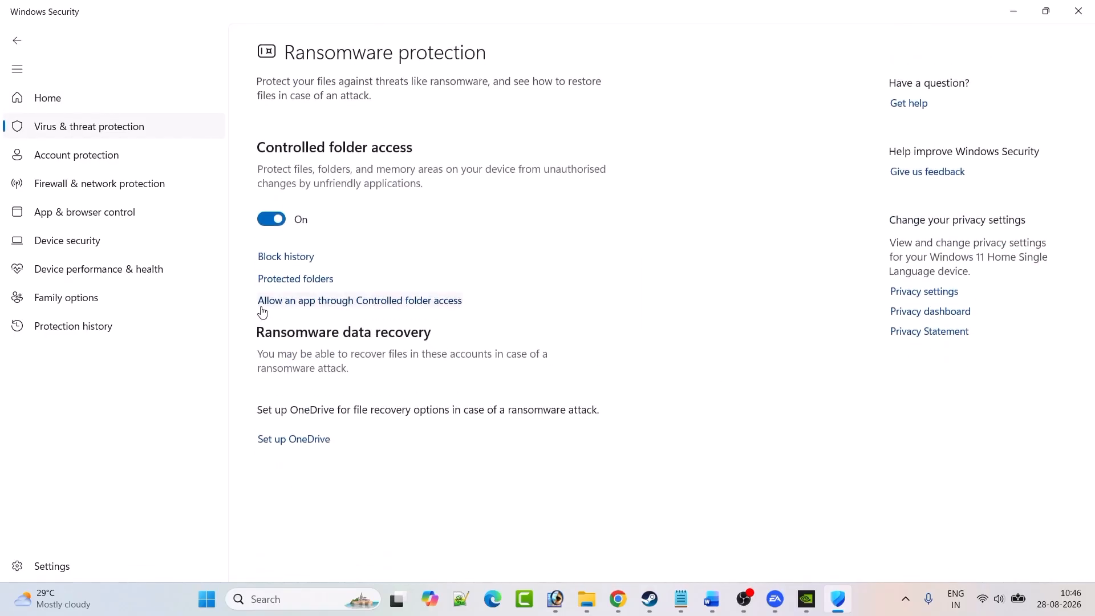
pyautogui.click(407, 304)
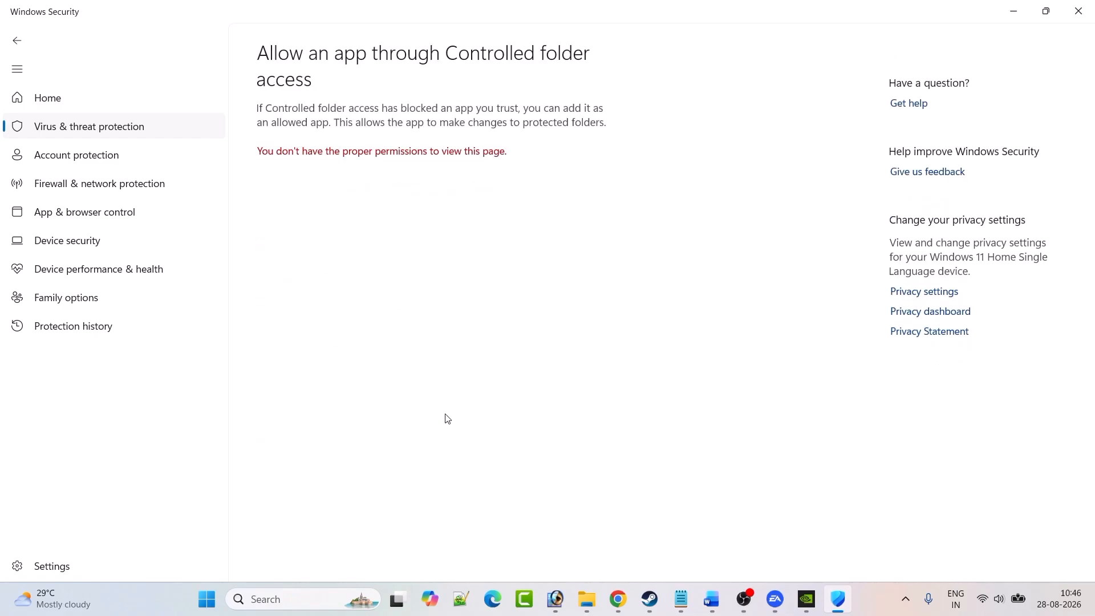
# Browse all apps for an allowed app, and read the Word instructions for the SWZeroCompany exe in the Star Wars Zero Company folder.
pyautogui.scroll(-2, 442, 185)
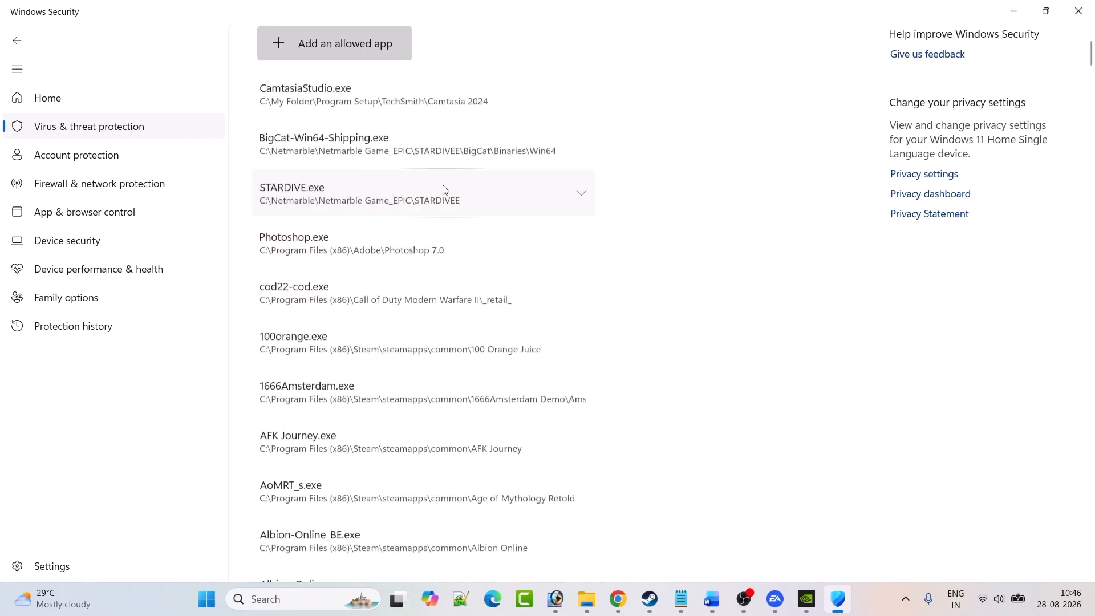
pyautogui.click(291, 41)
pyautogui.click(330, 100)
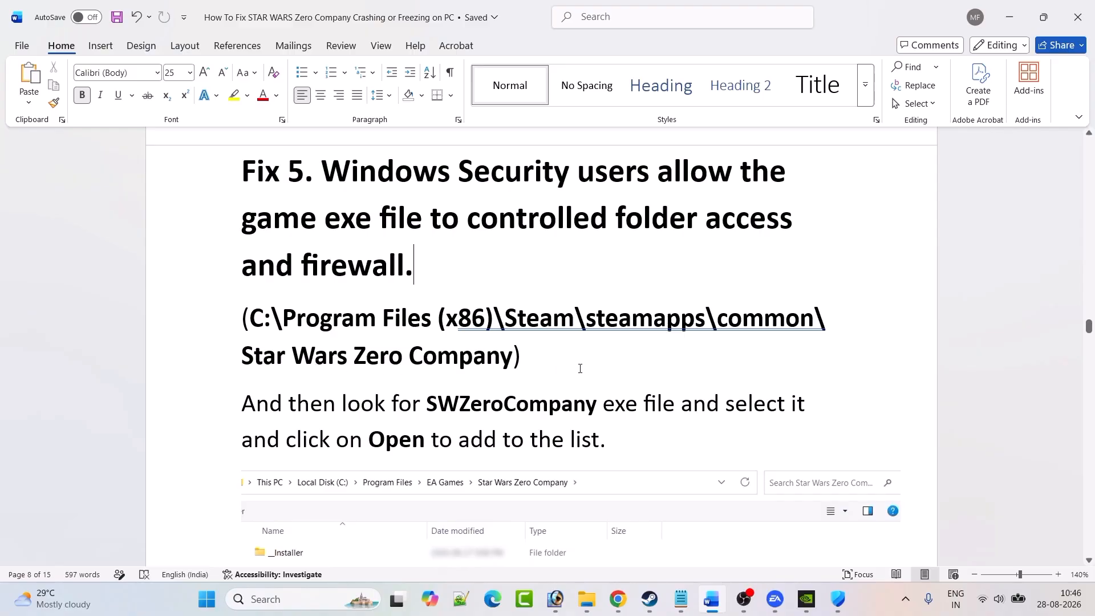
pyautogui.scroll(-3, 580, 368)
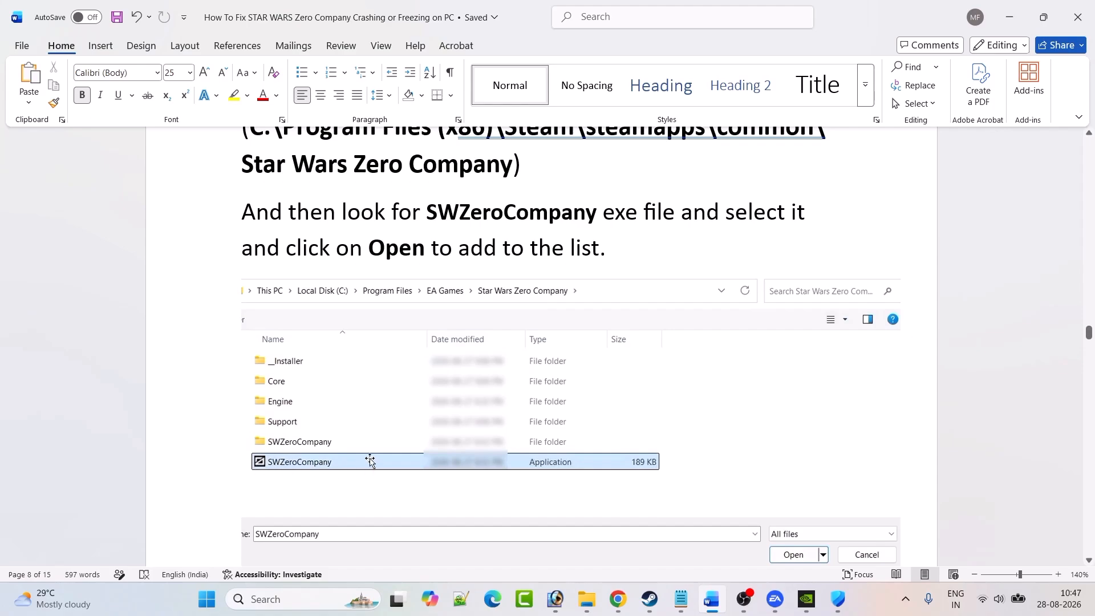
pyautogui.scroll(-3, 371, 462)
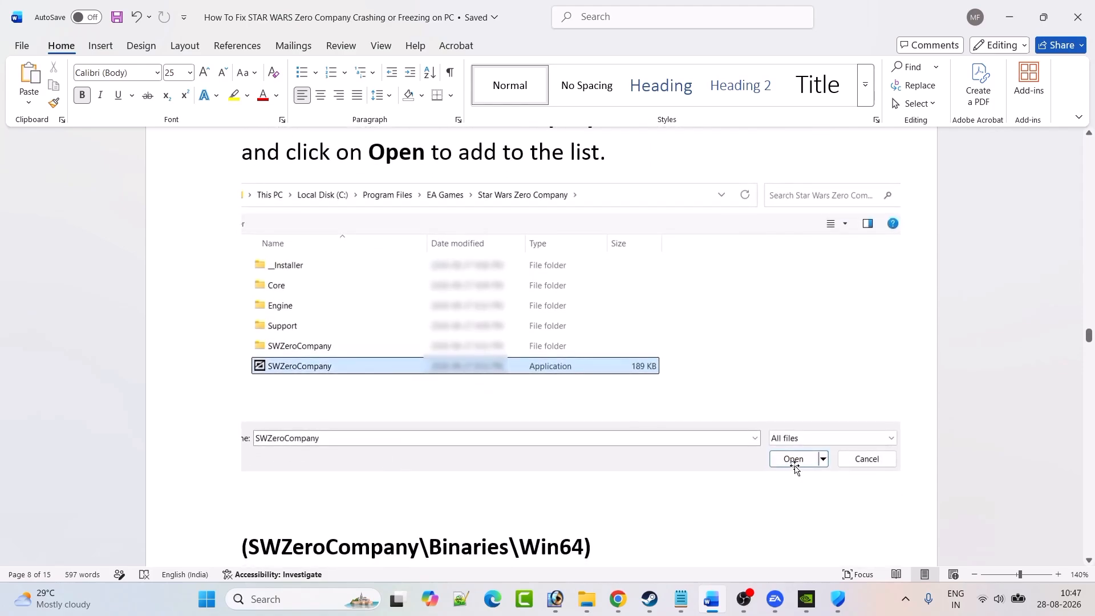
# Browse for another allowed app in Windows Security, and read the Word instructions for the SWZeroCompany exe in SWZeroCompany\Binaries\Win64.
pyautogui.click(837, 599)
pyautogui.click(285, 44)
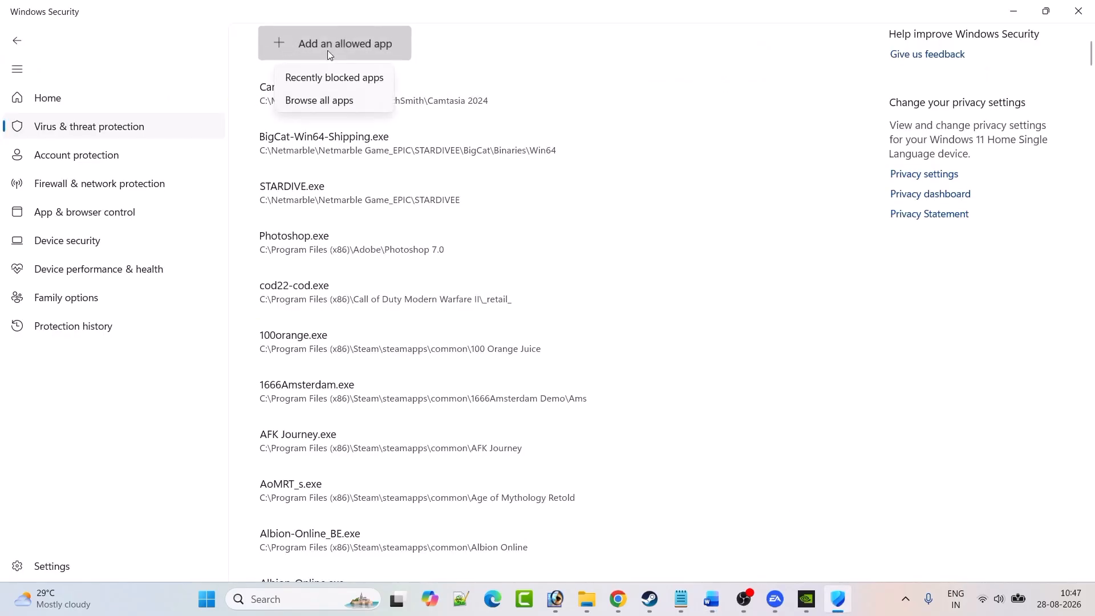
pyautogui.click(338, 107)
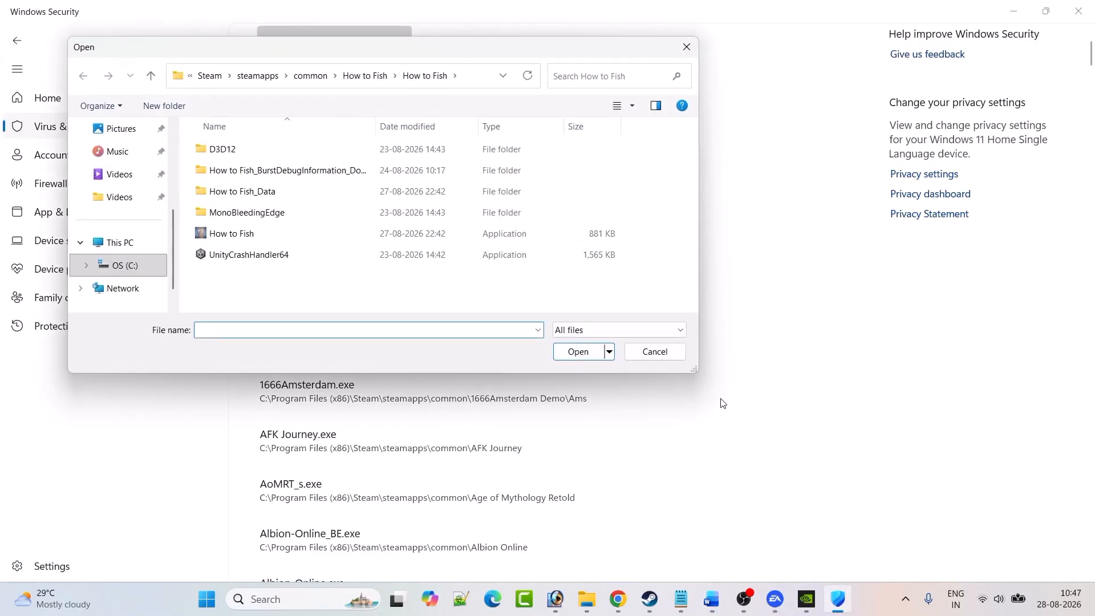
pyautogui.click(712, 599)
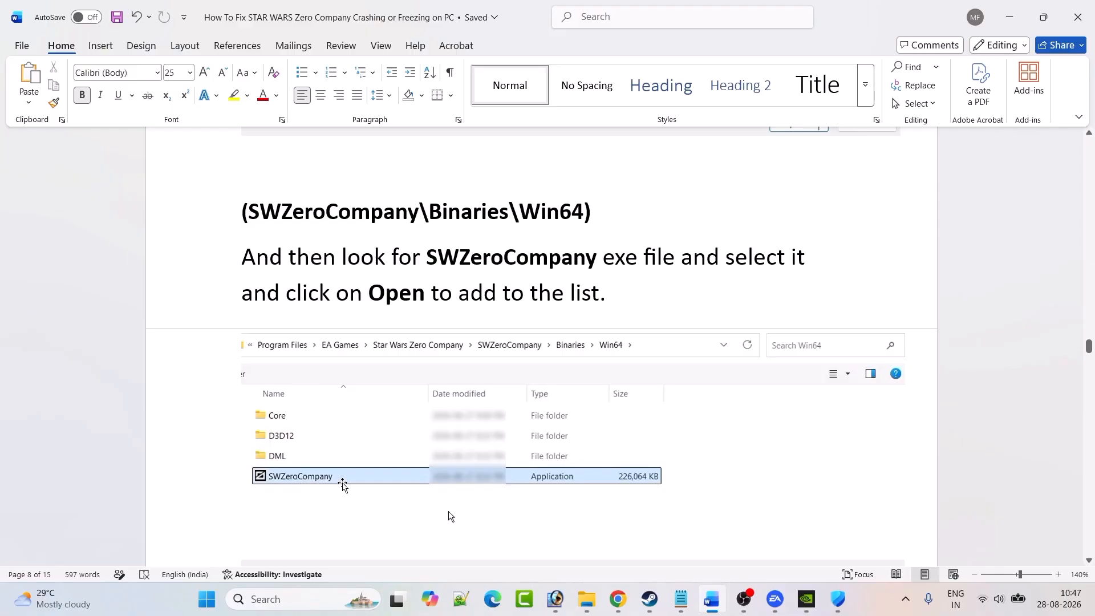
pyautogui.scroll(-3, 342, 483)
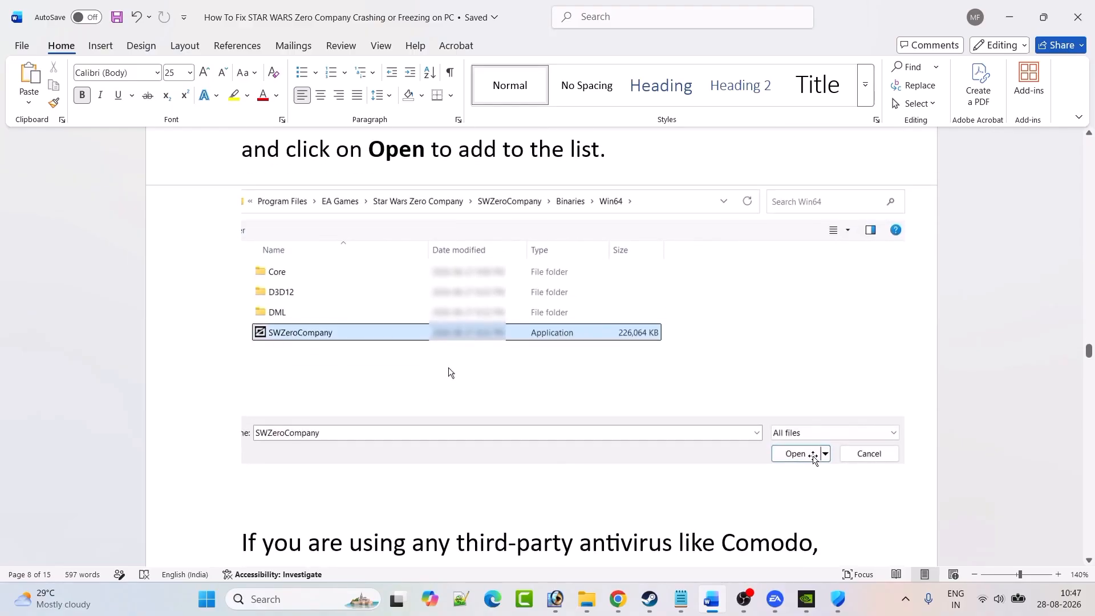
# Return to the Windows Security home page and open the firewall's allowed apps list through Firewall & network protection.
pyautogui.hotkey('alt', 'Tab')
pyautogui.click(18, 41)
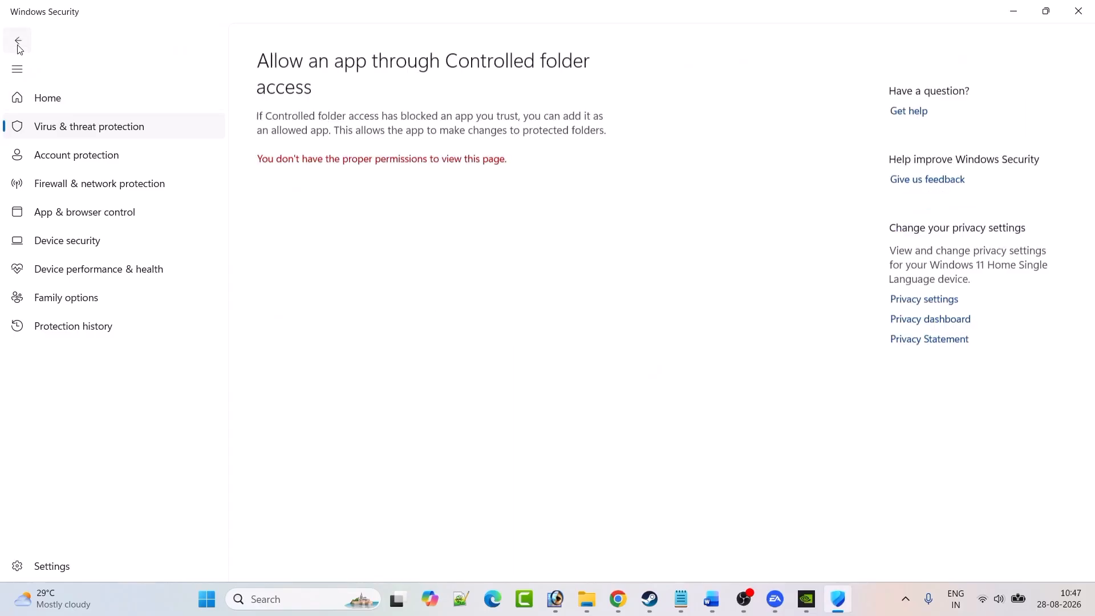
pyautogui.click(18, 41)
pyautogui.click(17, 41)
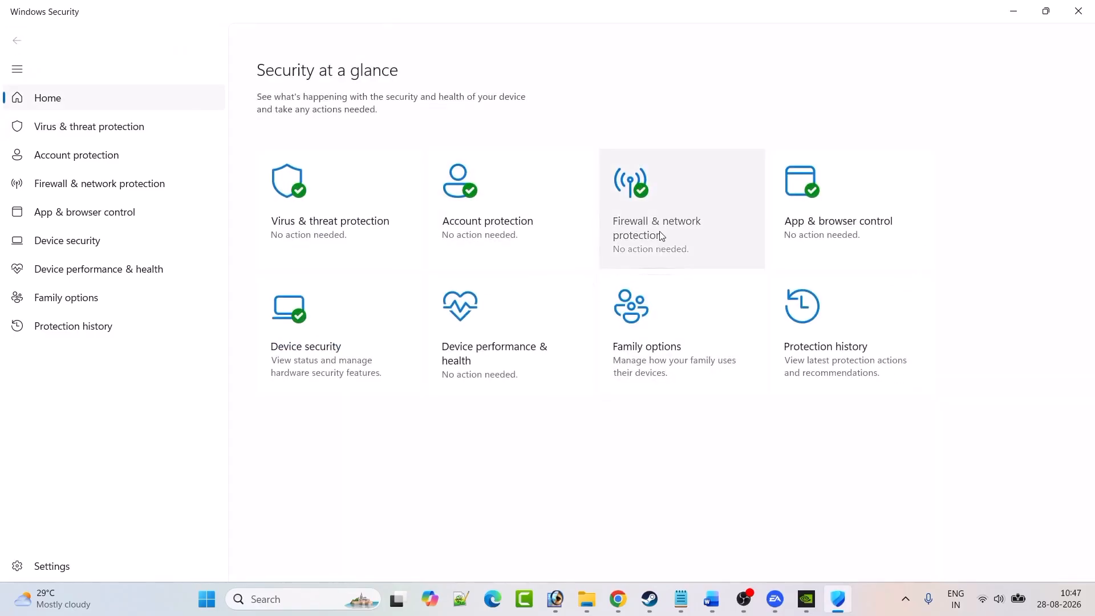
pyautogui.click(682, 231)
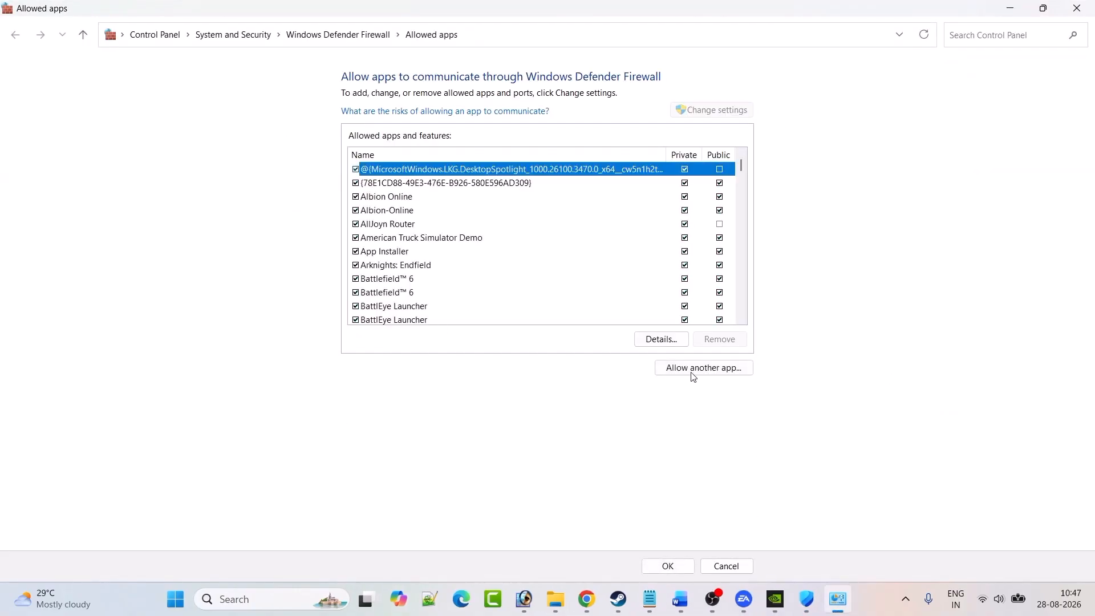
# Browse for another app to allow through the firewall, and review in Word the SWZeroCompany exe in the main game folder.
pyautogui.click(719, 368)
pyautogui.click(663, 372)
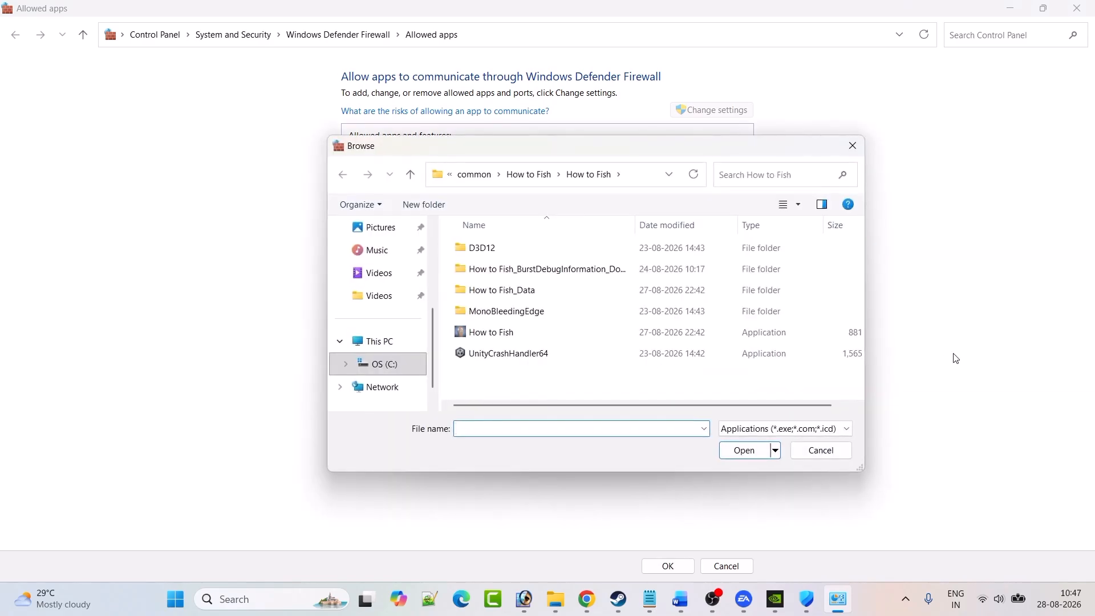
pyautogui.hotkey('alt', 'Tab')
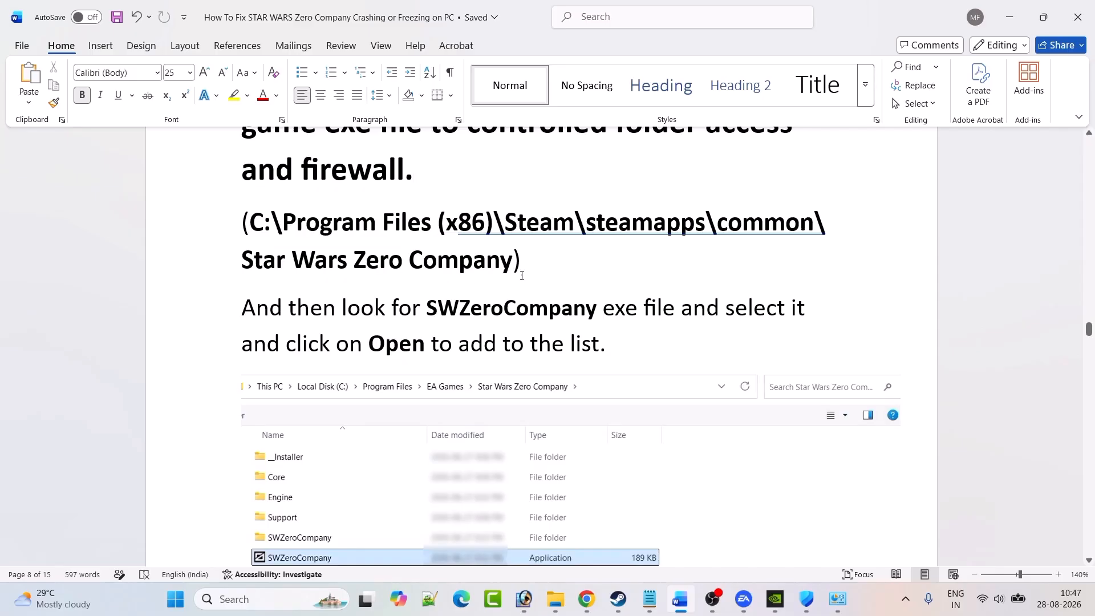
pyautogui.scroll(-1, 651, 303)
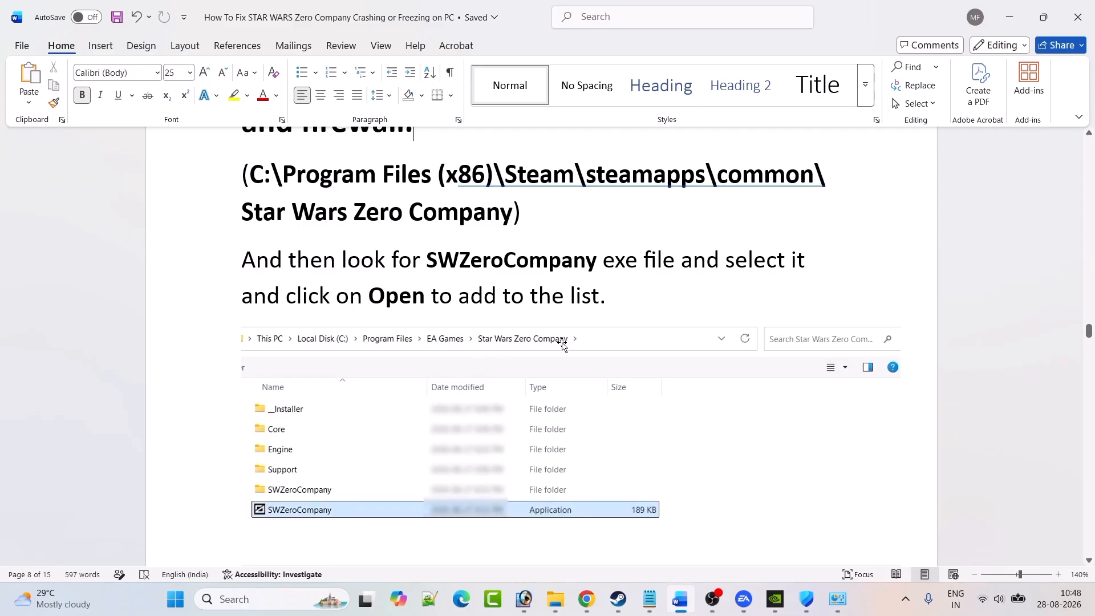
pyautogui.scroll(-2, 562, 345)
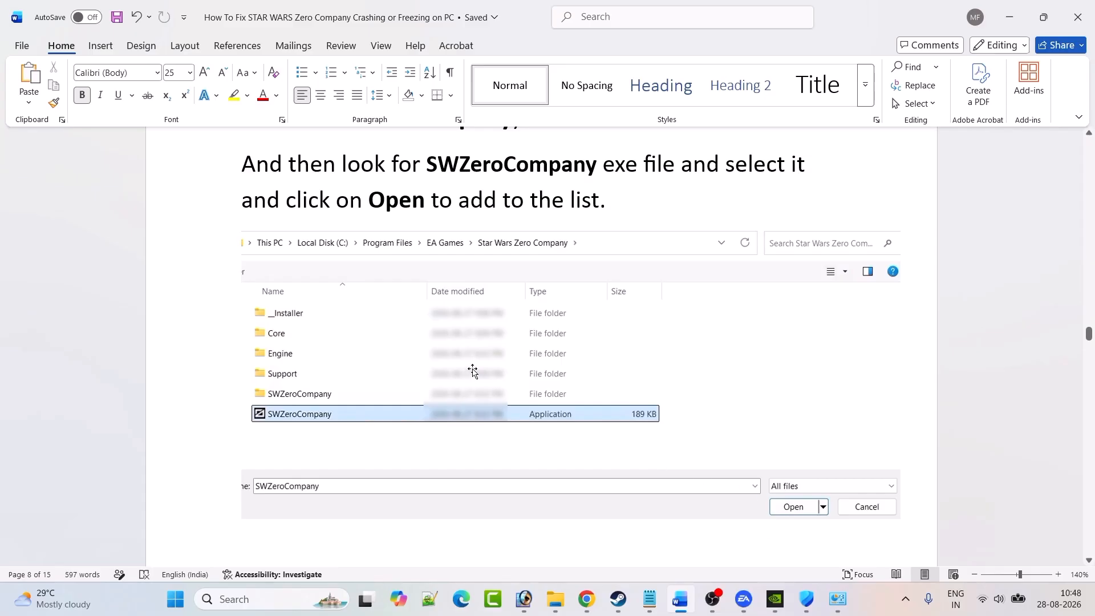
# Browse for a second firewall app while consulting the SWZeroCompany\Binaries\Win64 instructions in Word, and confirm the allowed apps list.
pyautogui.click(837, 599)
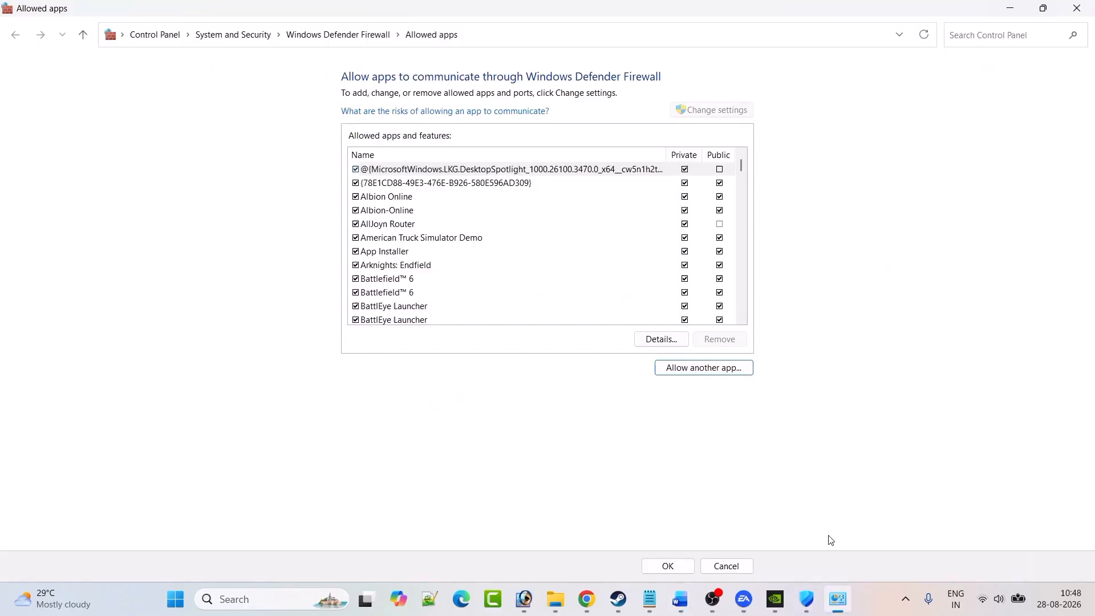
pyautogui.click(717, 369)
pyautogui.click(653, 371)
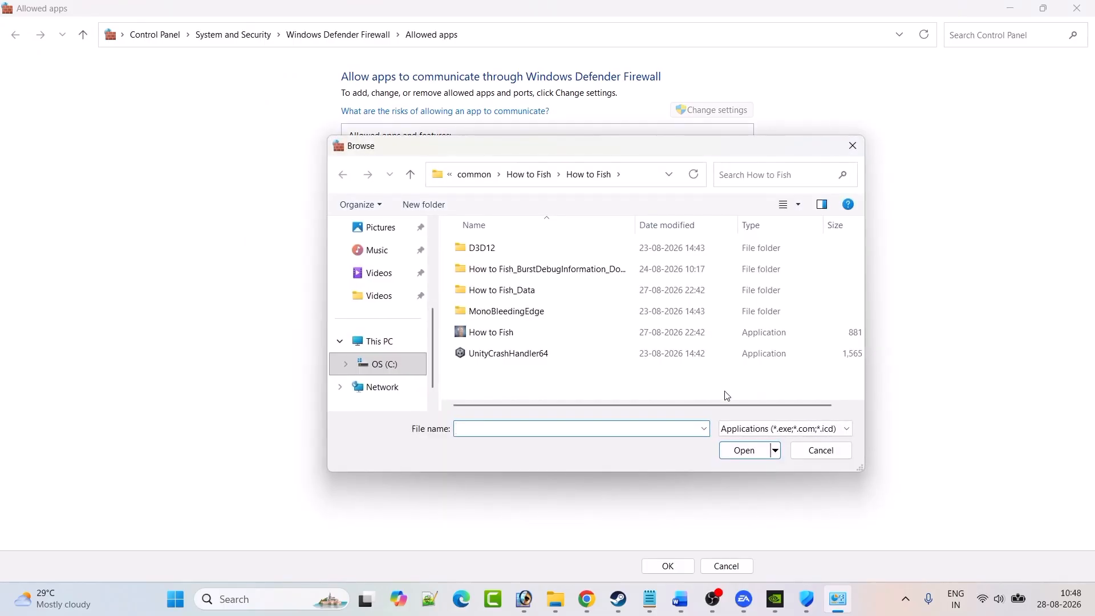
pyautogui.hotkey('alt', 'Tab')
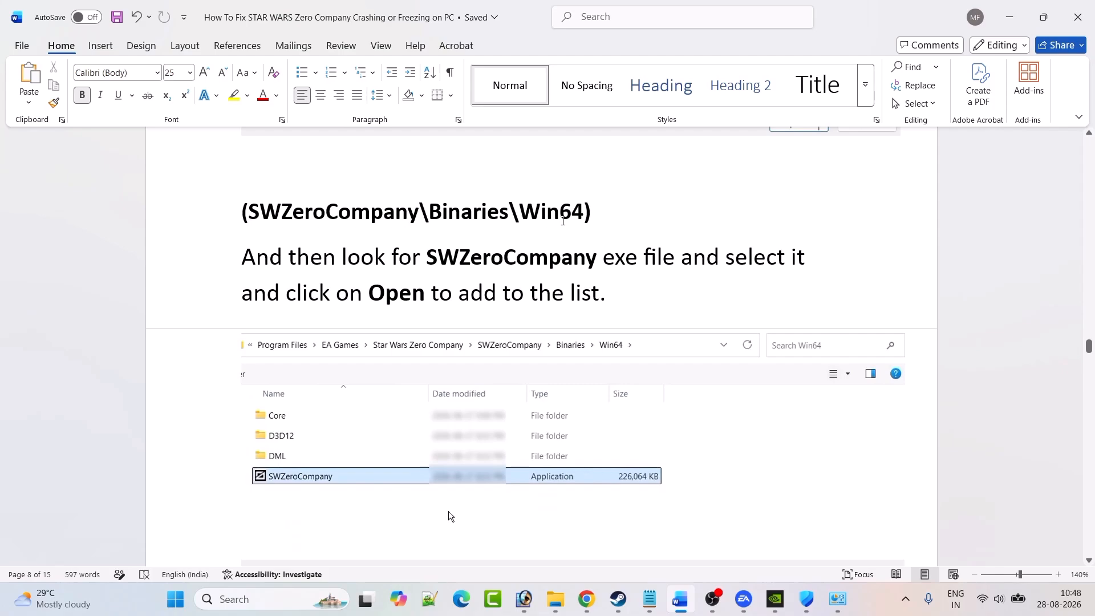
pyautogui.scroll(-1, 473, 228)
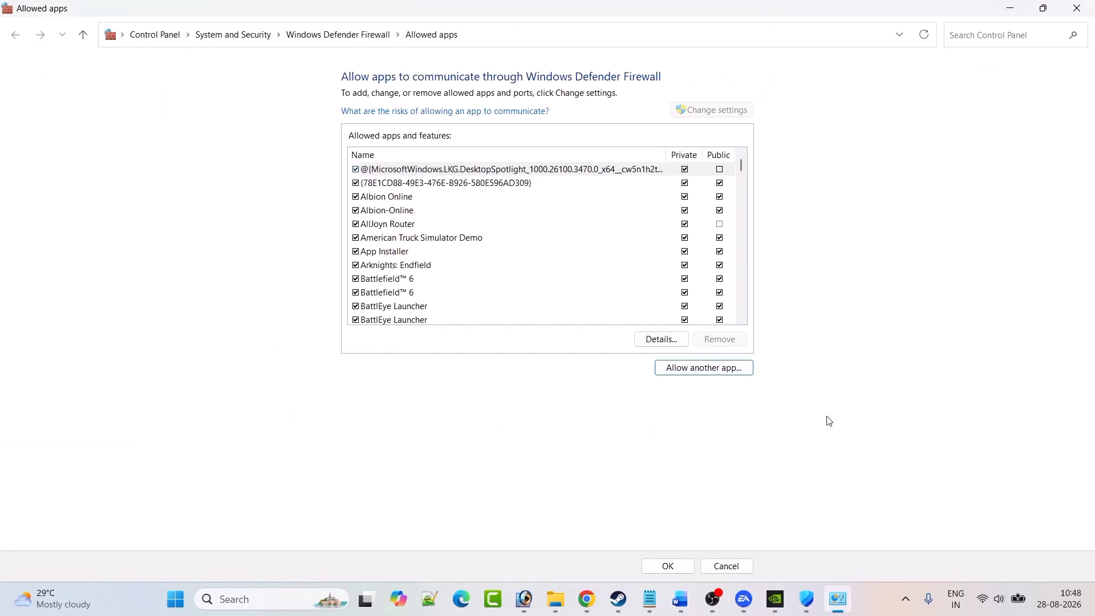
pyautogui.click(668, 566)
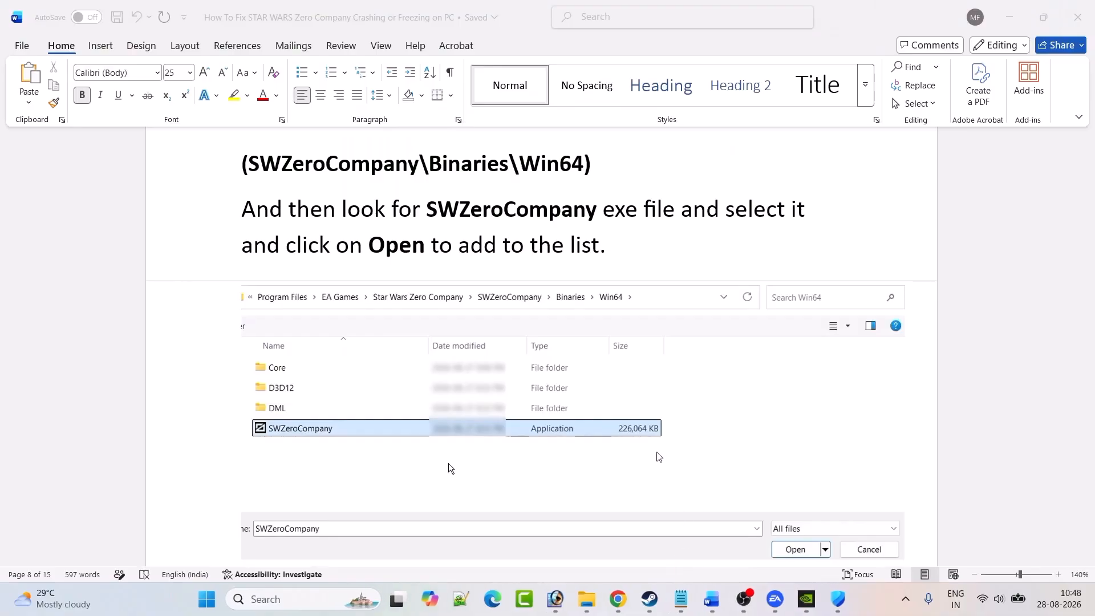
# Read the document's advice on allowing the game exe in third-party antivirus programs, continuing to the Fix 6 heading.
pyautogui.scroll(-10, 659, 457)
pyautogui.scroll(1, 409, 242)
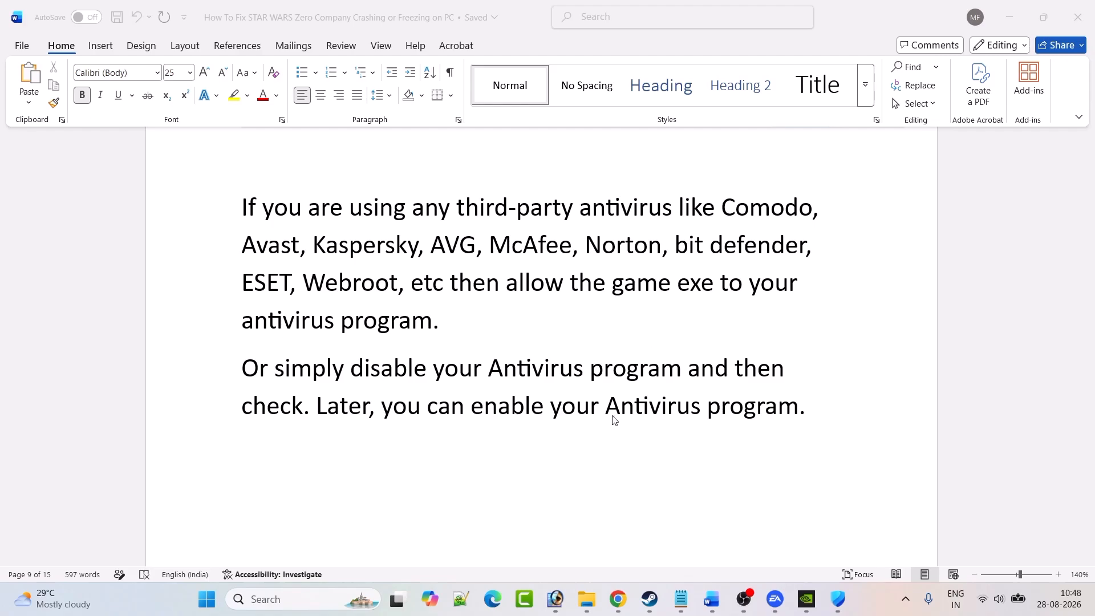
pyautogui.scroll(-8, 441, 375)
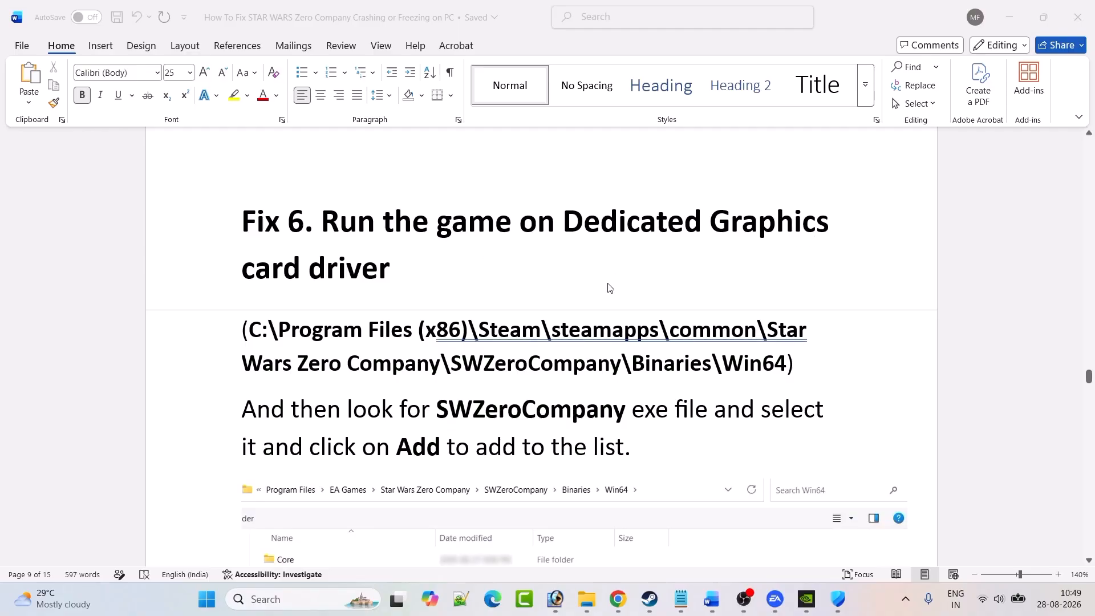
# Open the Windows Graphics settings and start adding a desktop app to the list.
pyautogui.scroll(-1, 607, 288)
pyautogui.click(273, 596)
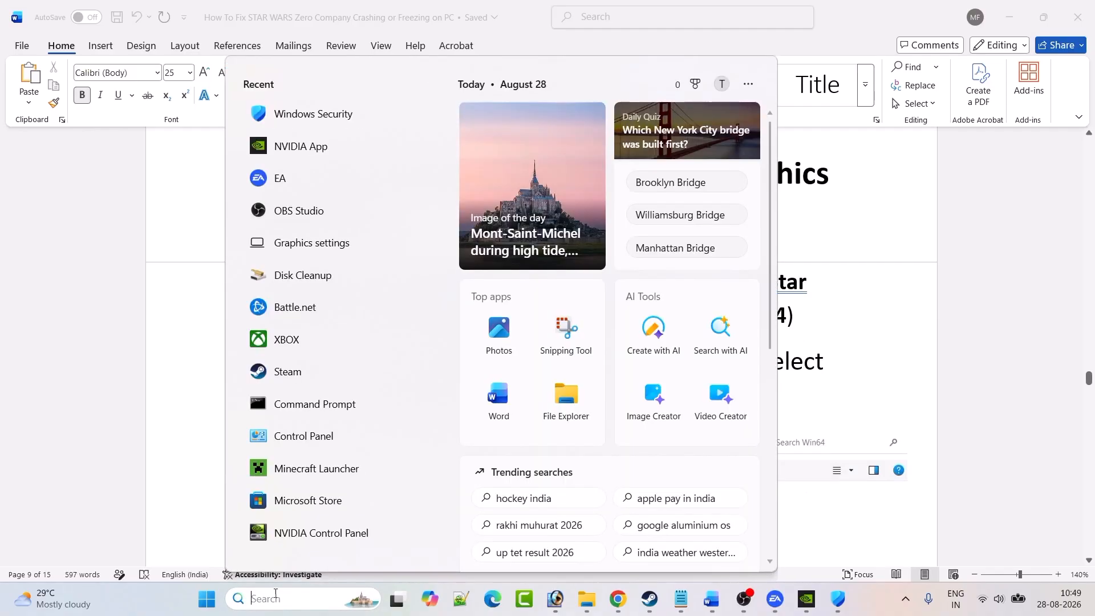
pyautogui.write('graphics settings')
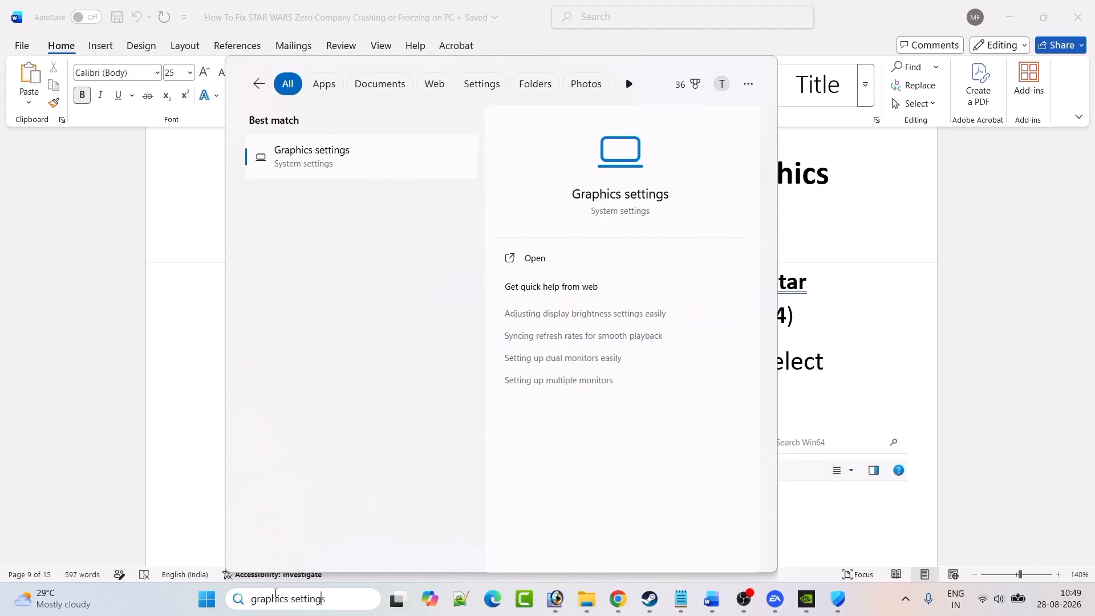
pyautogui.click(527, 259)
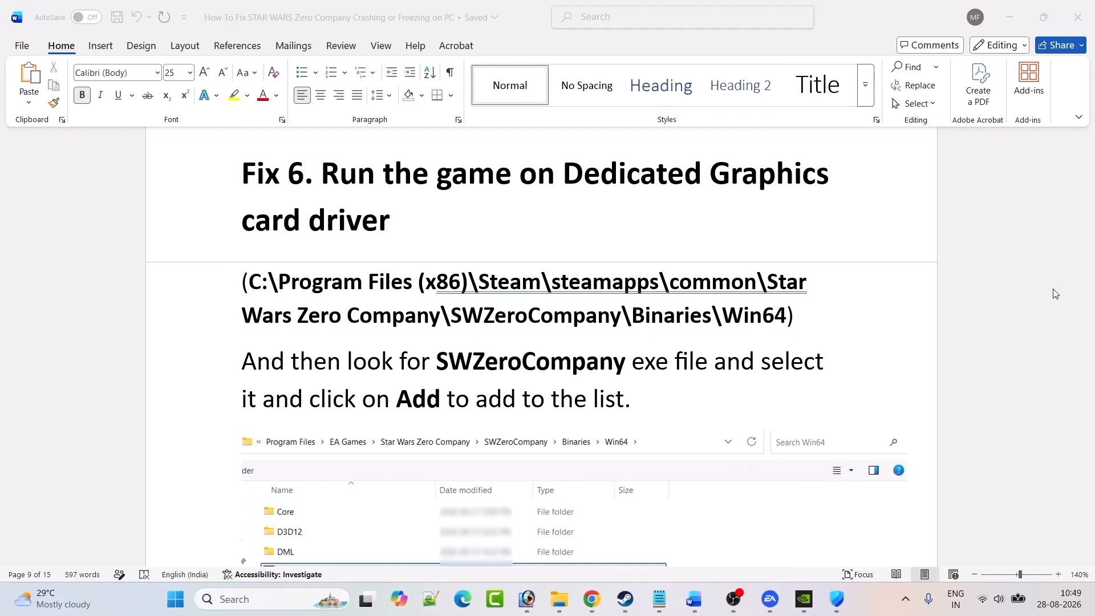
pyautogui.click(825, 394)
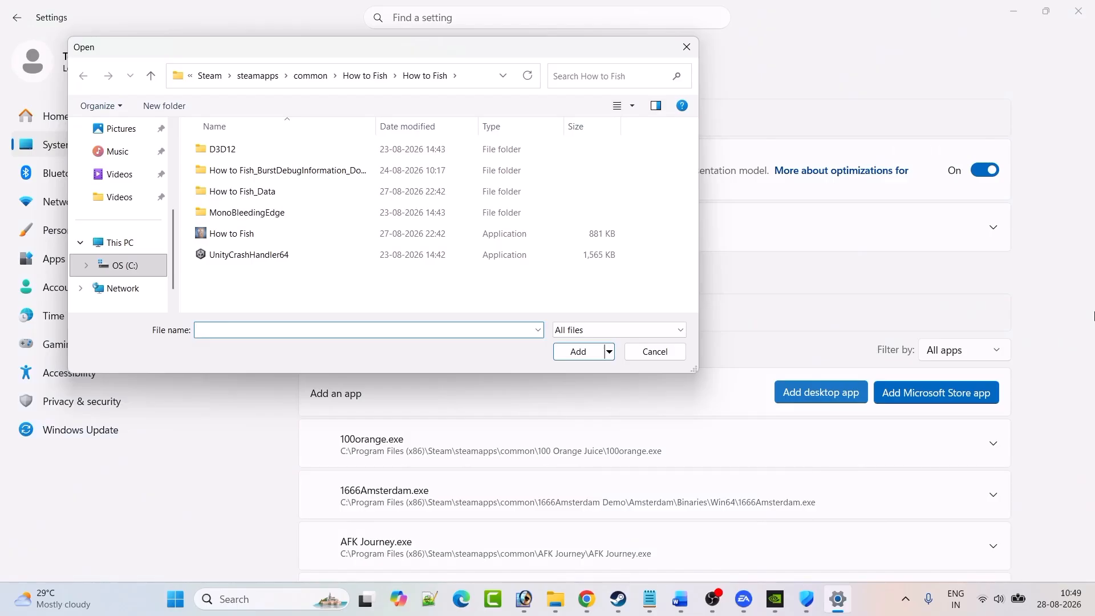
# Return to Word and read the Fix 6 instructions for adding the SWZeroCompany exe from the Binaries\Win64 folder.
pyautogui.hotkey('alt', 'Tab')
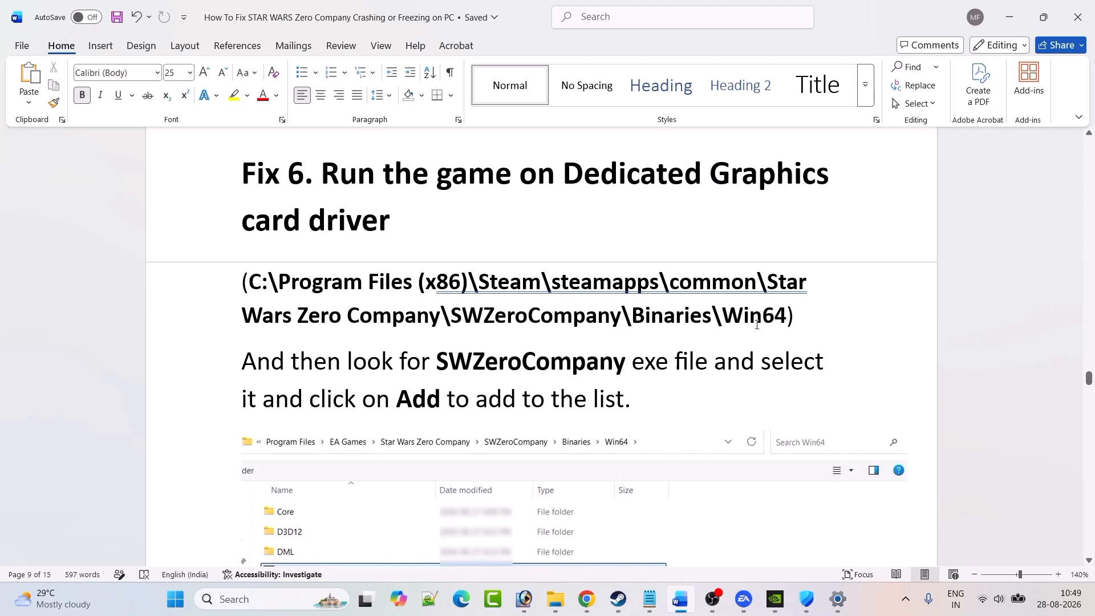
pyautogui.scroll(-3, 757, 324)
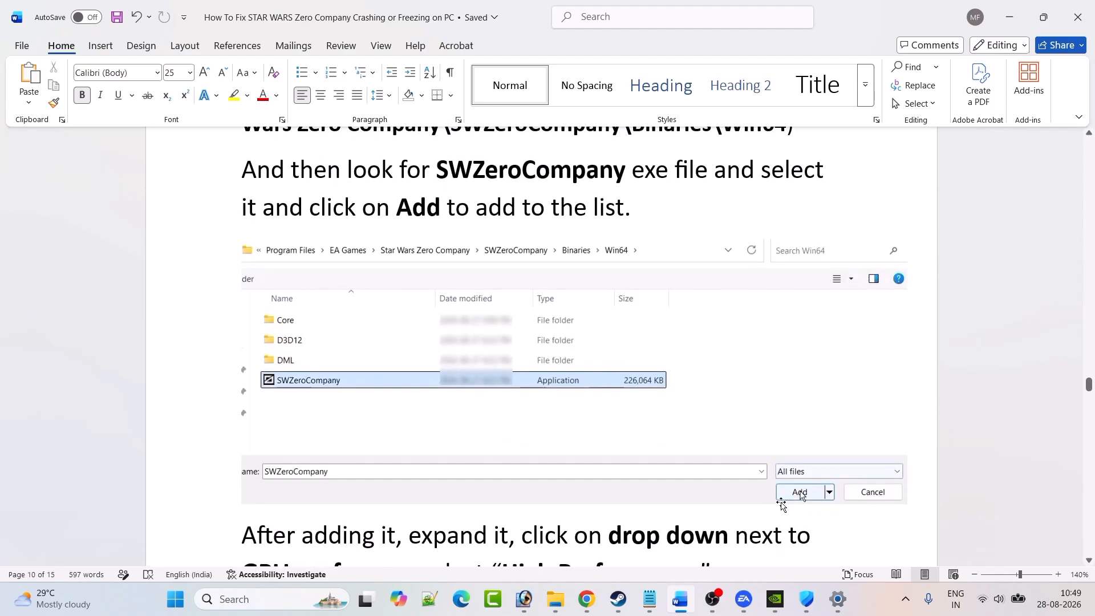
pyautogui.scroll(1, 723, 406)
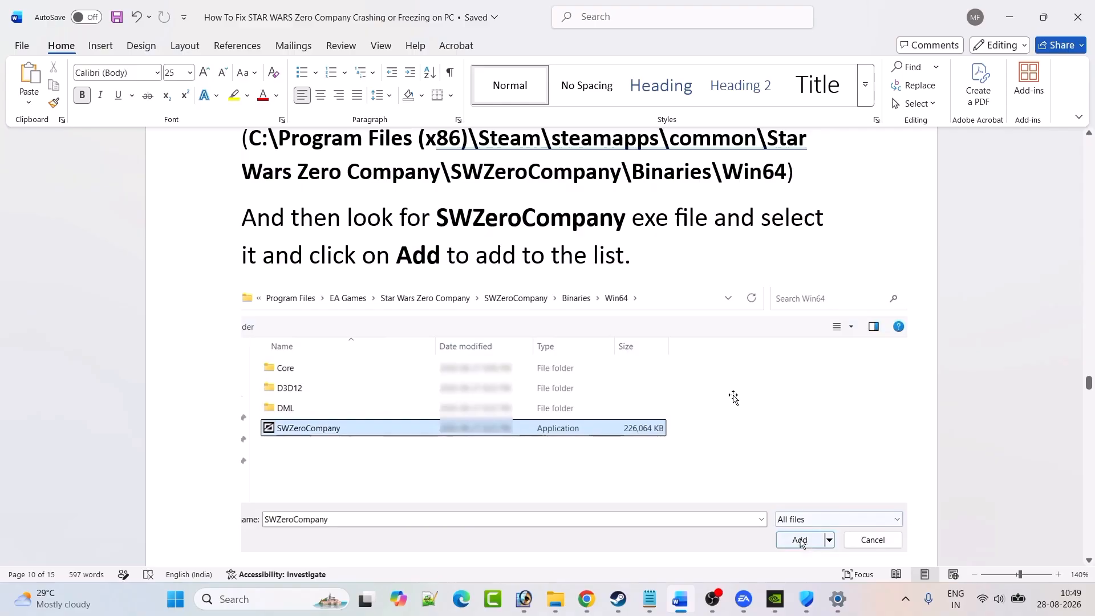
# Read the rest of Fix 6 on setting the GPU preference to High Performance and relaunching, continuing to Fix 7.
pyautogui.scroll(-5, 683, 399)
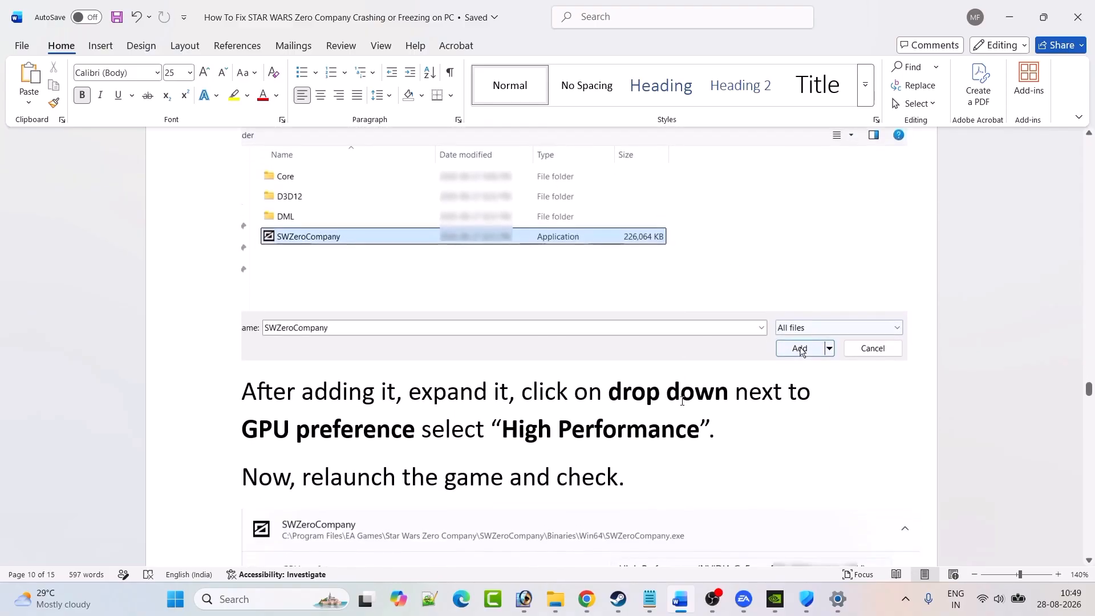
pyautogui.scroll(-2, 667, 336)
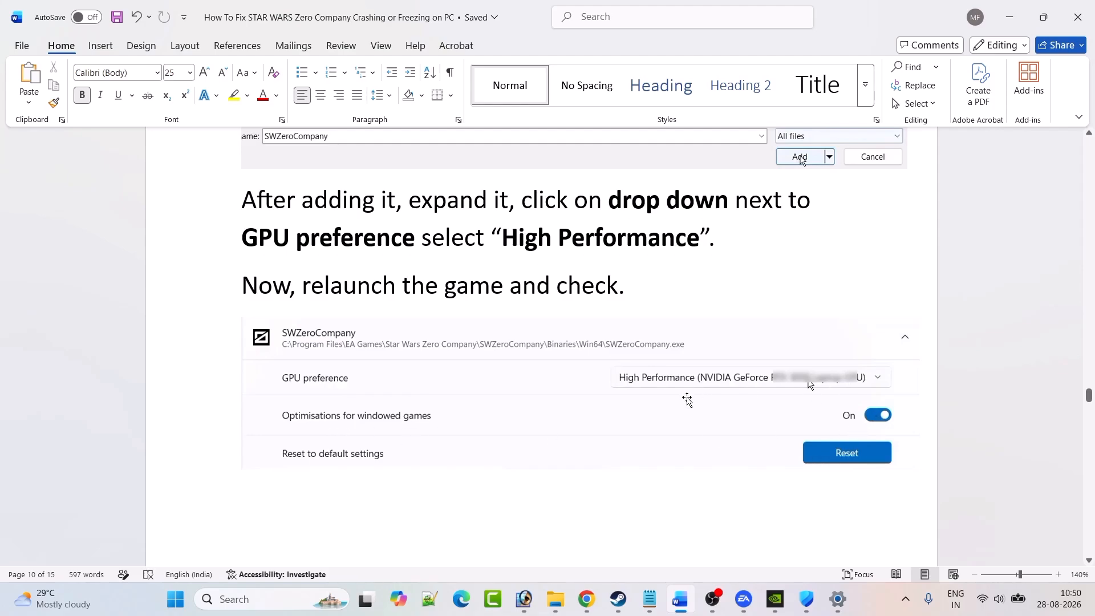
pyautogui.moveTo(322, 293); pyautogui.dragTo(620, 289)
pyautogui.click(689, 281)
pyautogui.scroll(-5, 435, 225)
pyautogui.scroll(1, 749, 257)
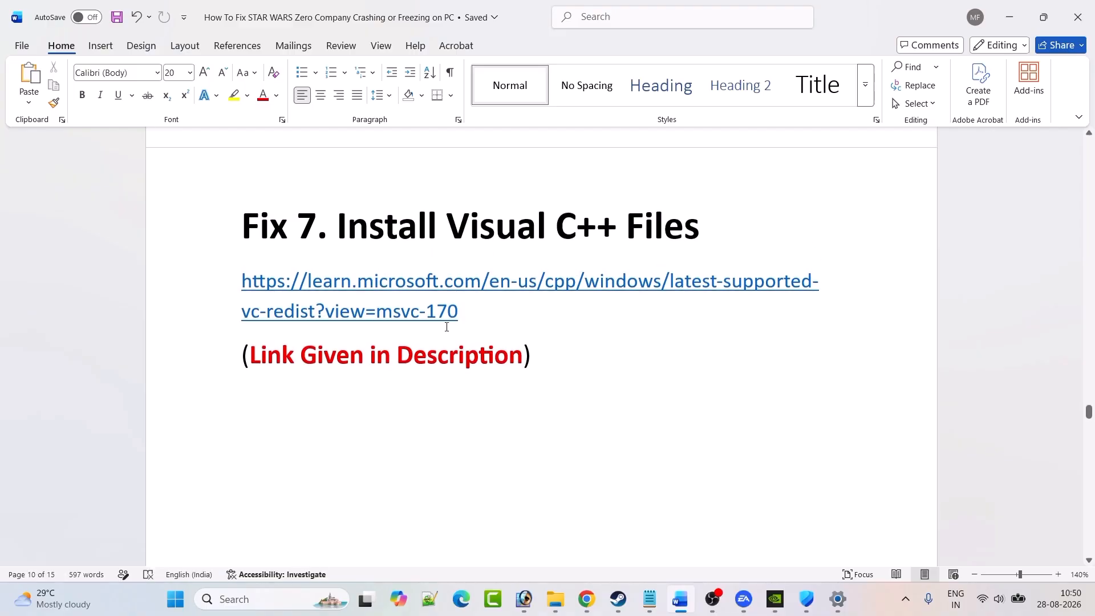
# Highlight the Fix 7 Visual C++ link in Word, then download the X64 and X86 redistributables from the Microsoft Learn page in Chrome.
pyautogui.moveTo(463, 317); pyautogui.dragTo(239, 293)
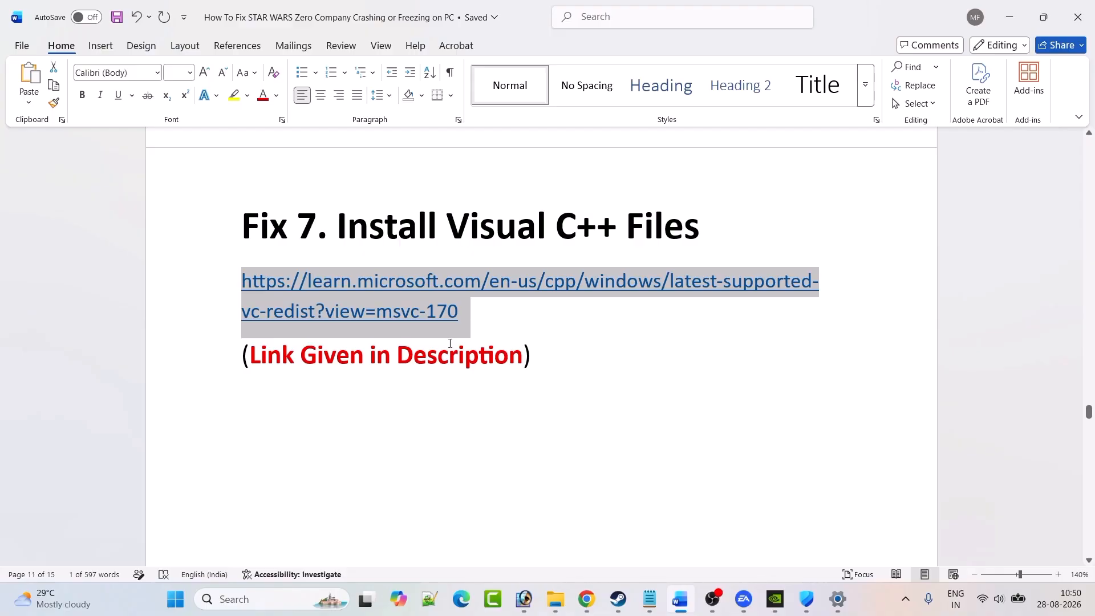
pyautogui.hotkey('alt', 'Tab')
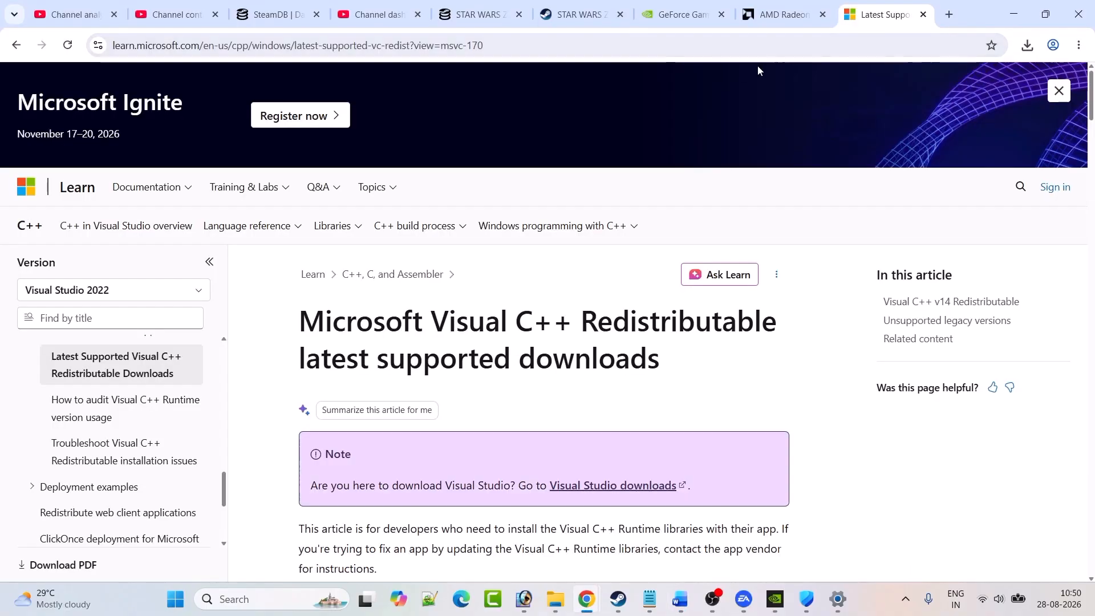
pyautogui.scroll(-20, 581, 343)
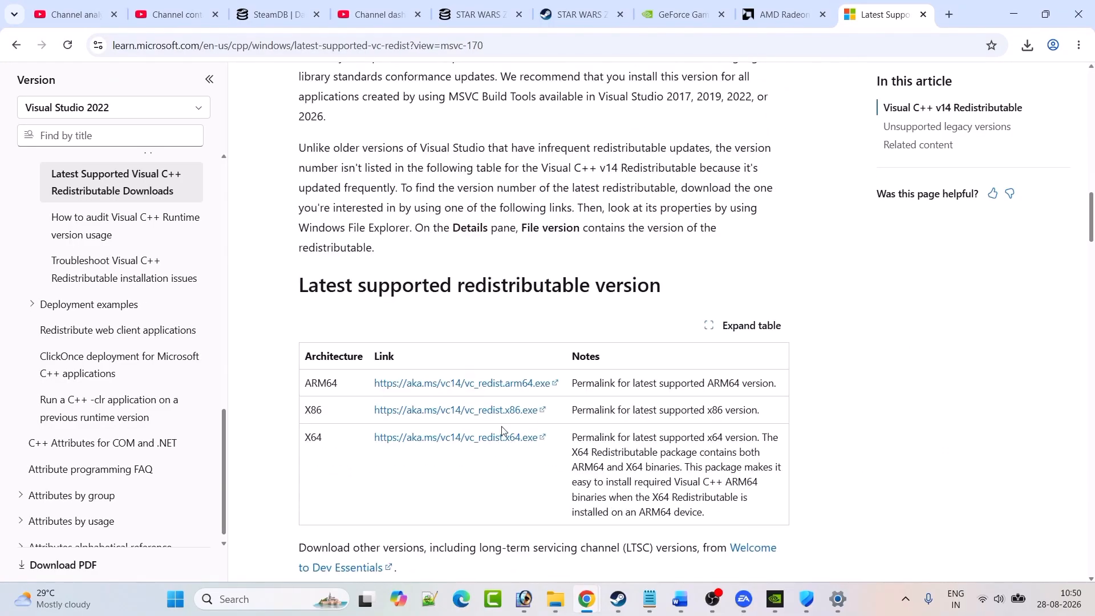
pyautogui.click(454, 444)
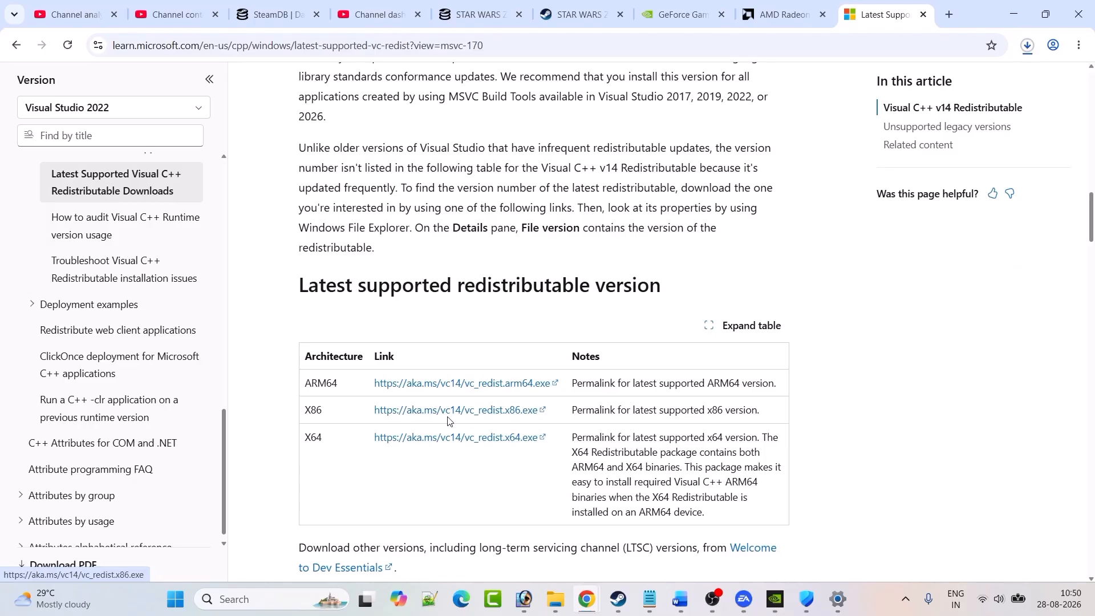
# Launch the downloaded VC_redist.x86 and VC_redist.x64 installers and repair the x64 redistributable.
pyautogui.click(1028, 45)
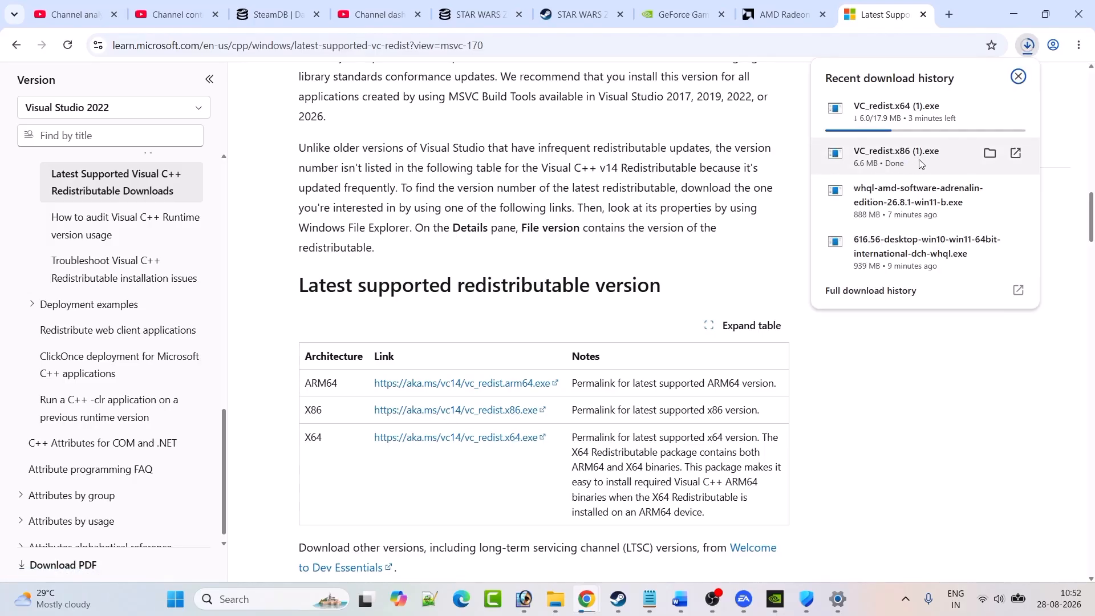
pyautogui.click(922, 159)
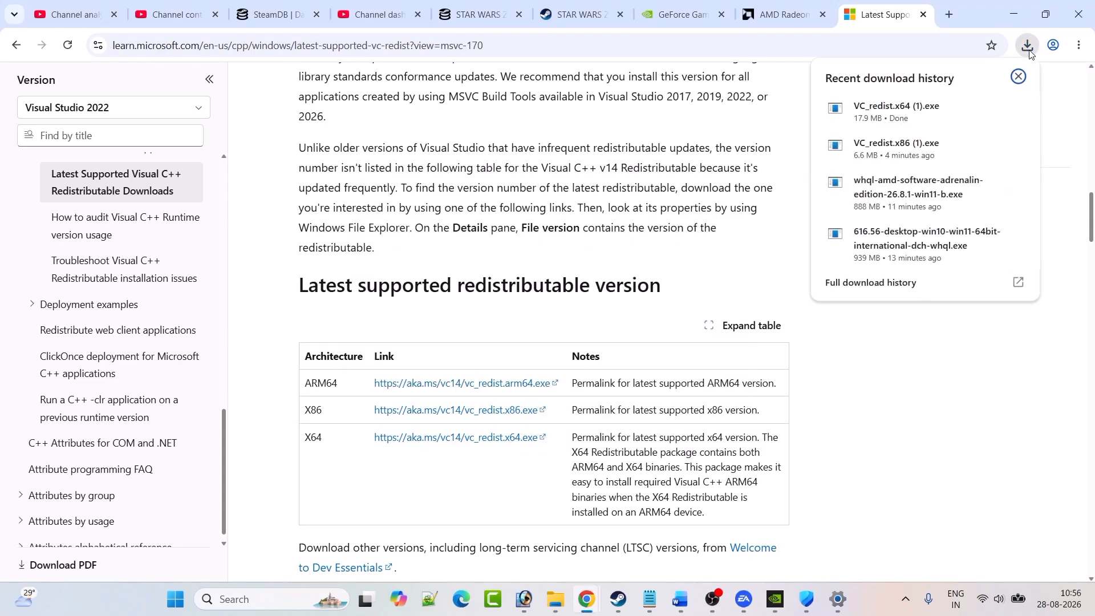
pyautogui.click(917, 117)
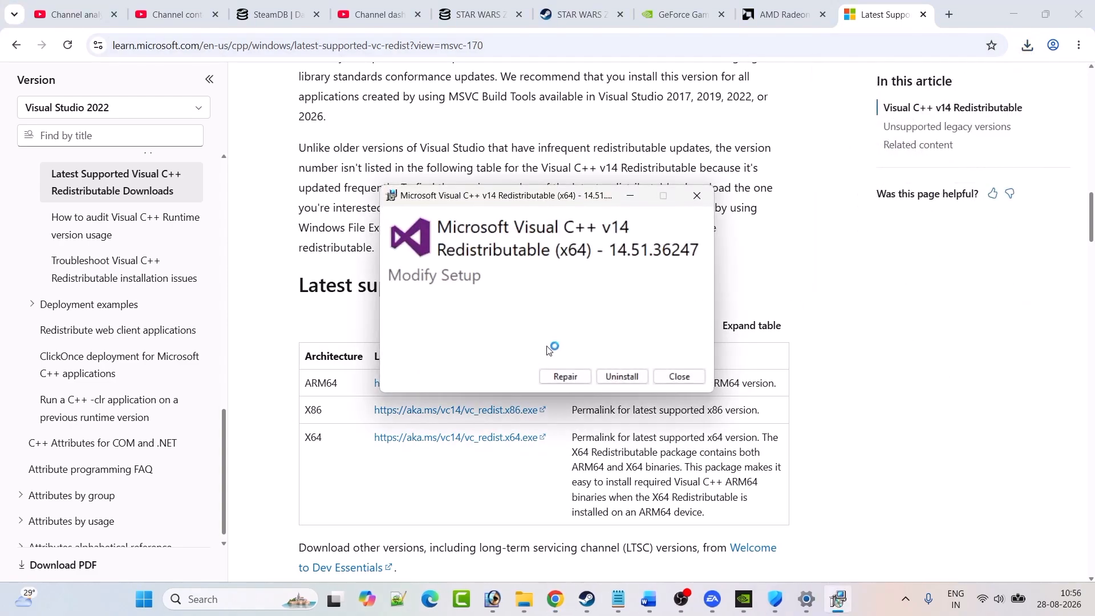
pyautogui.click(564, 377)
# View the computer's Restart power option without restarting.
pyautogui.press('super')
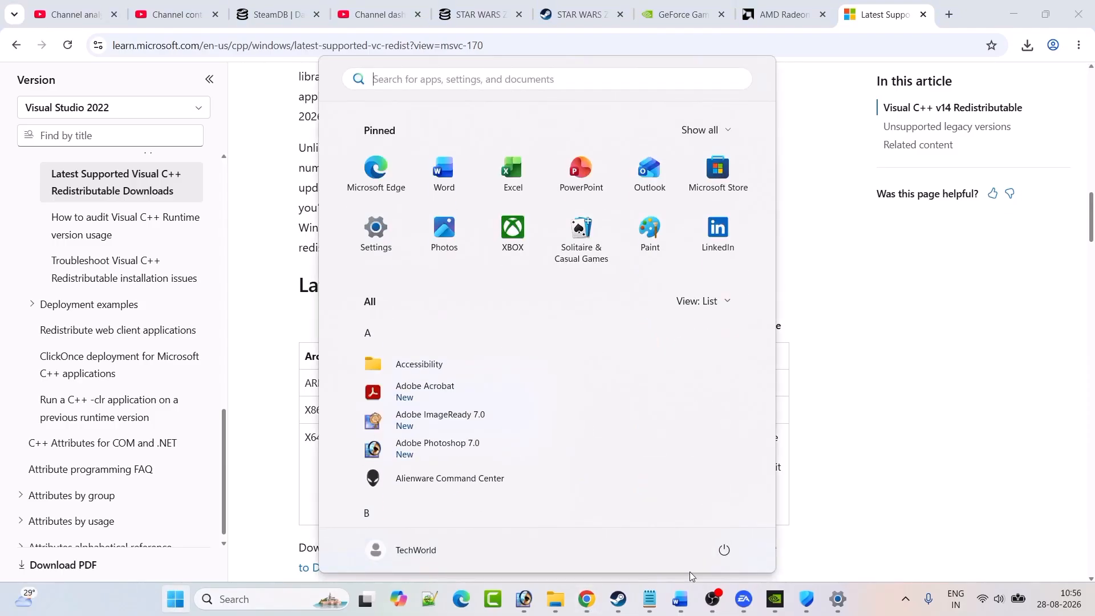
pyautogui.click(723, 554)
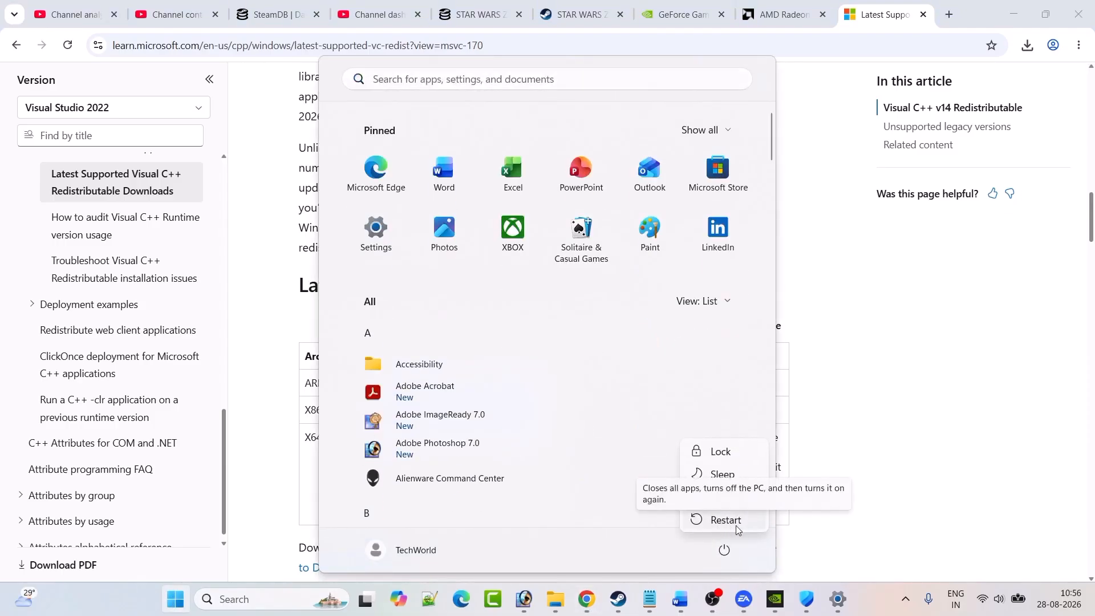
pyautogui.click(912, 531)
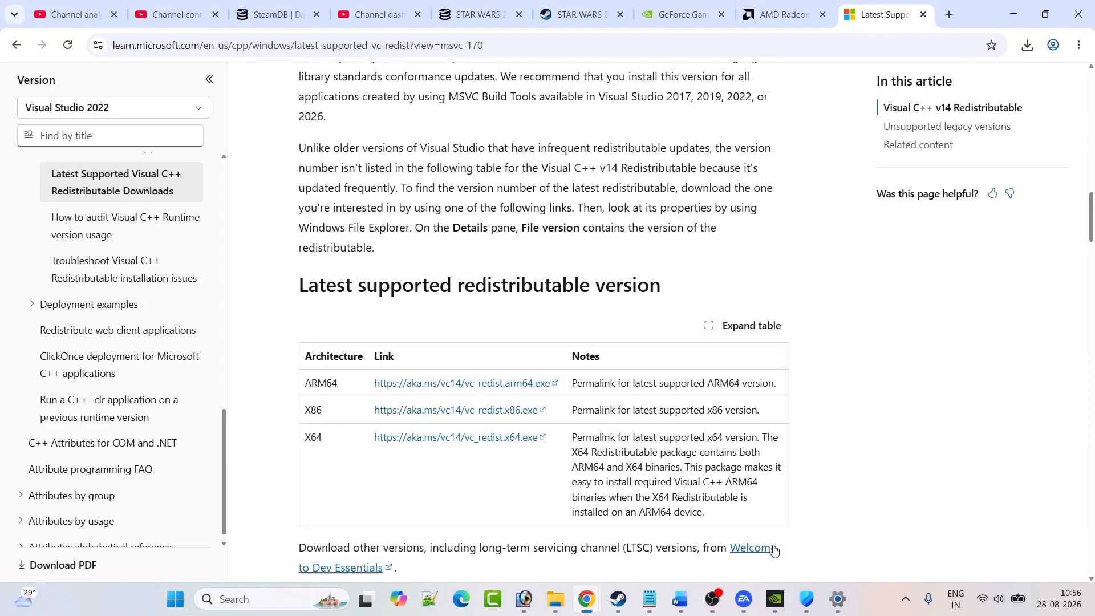
# Consult Fix 8 in Word, then set Call of Duty's launch options to -dx12 in Steam and close its properties.
pyautogui.click(681, 599)
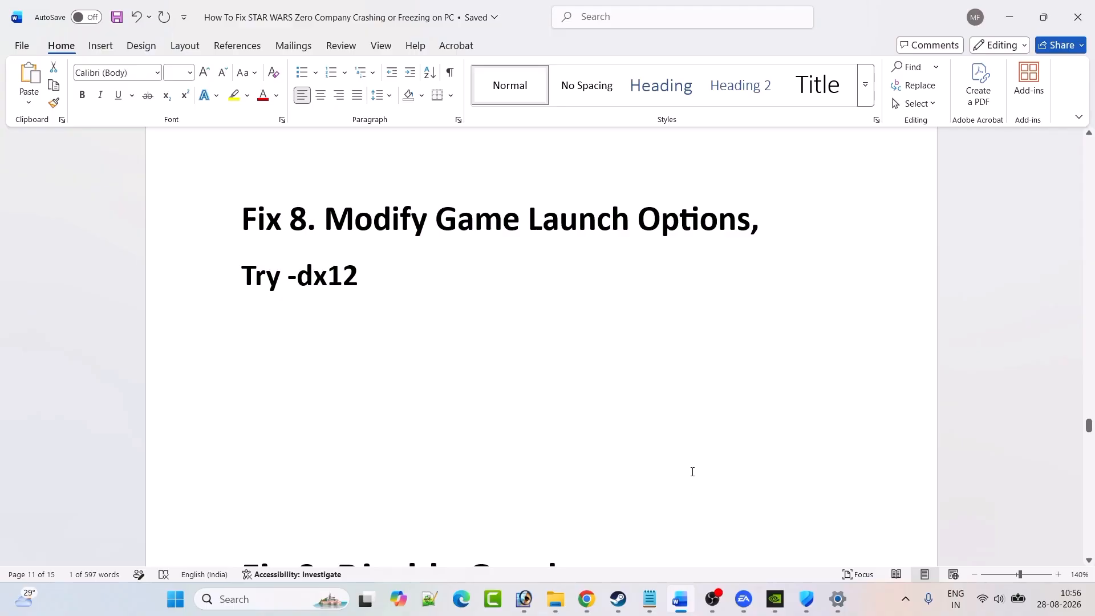
pyautogui.click(618, 599)
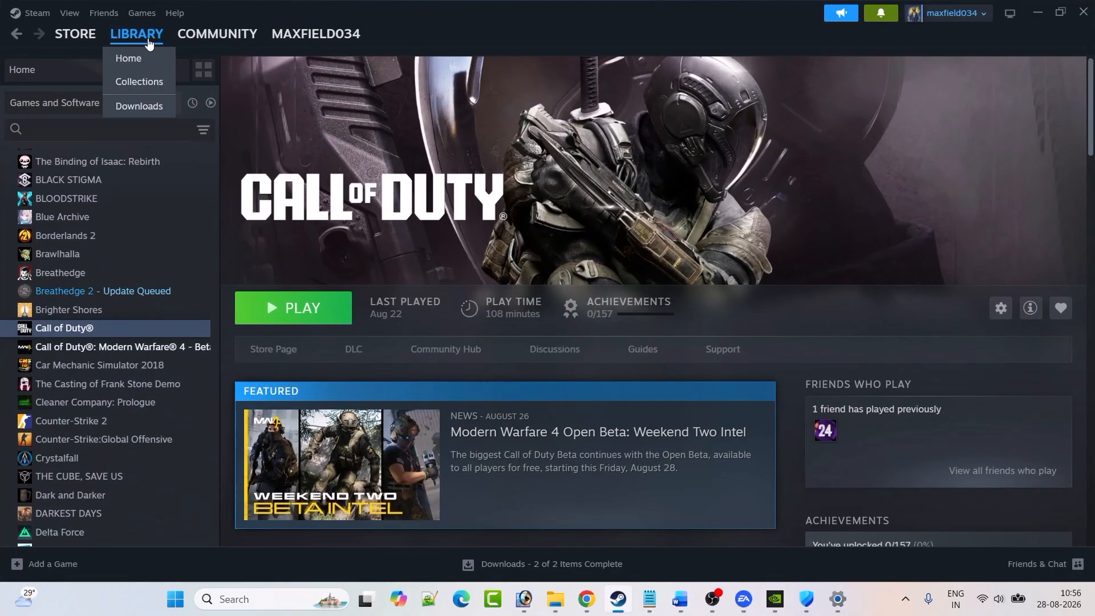
pyautogui.rightClick(103, 333)
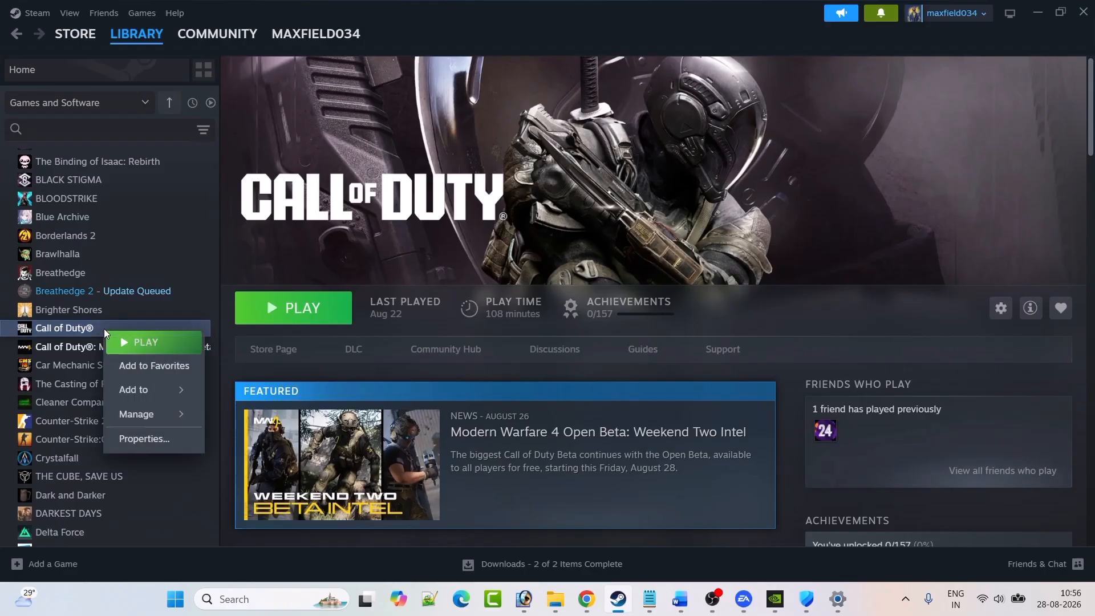
pyautogui.click(148, 436)
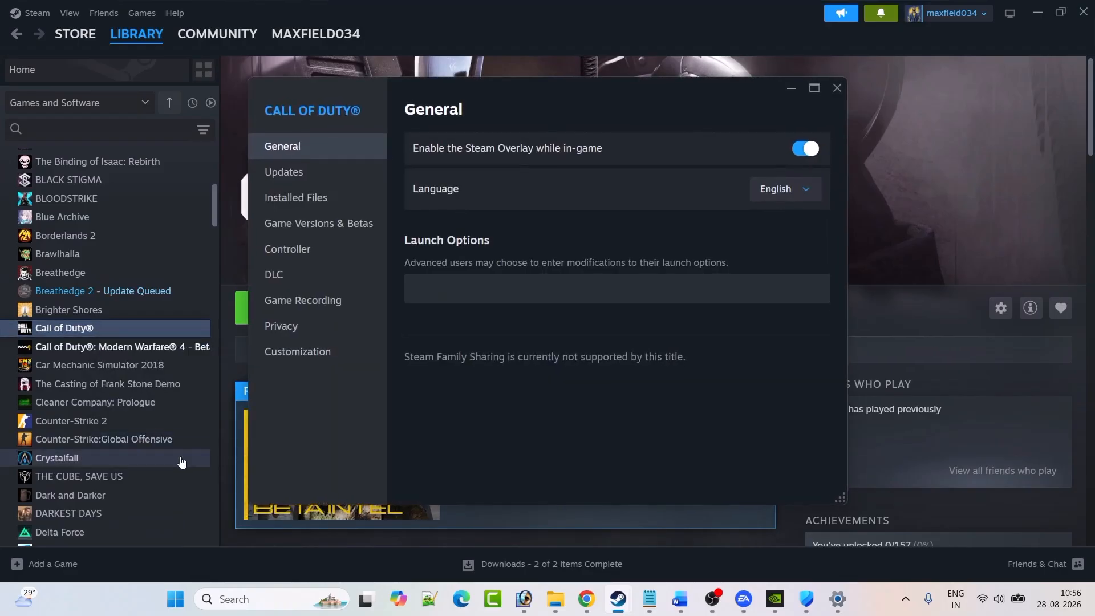
pyautogui.click(465, 297)
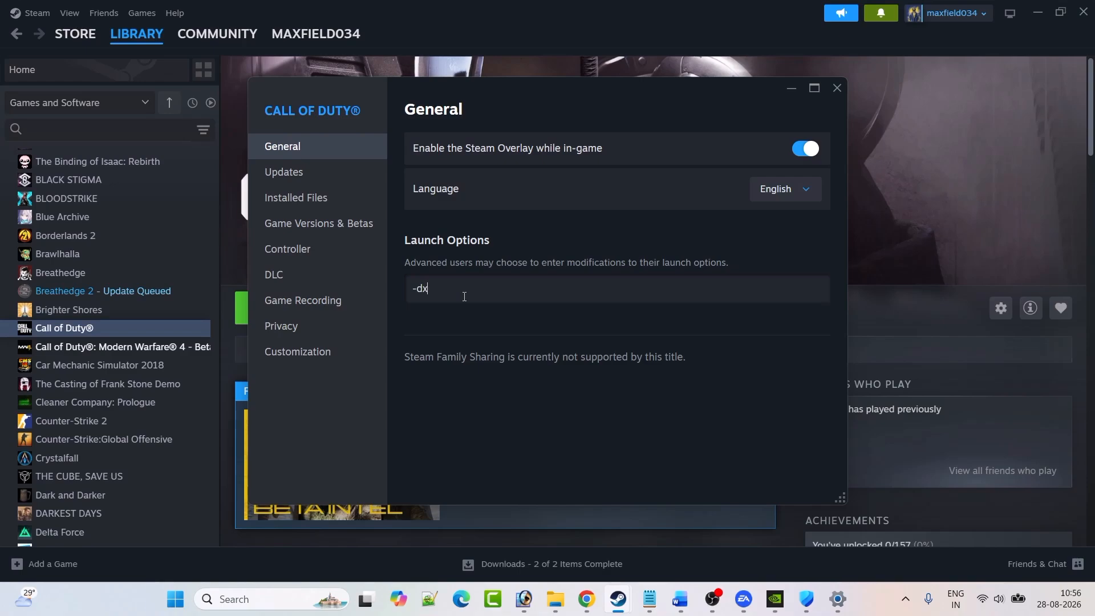
pyautogui.click(837, 88)
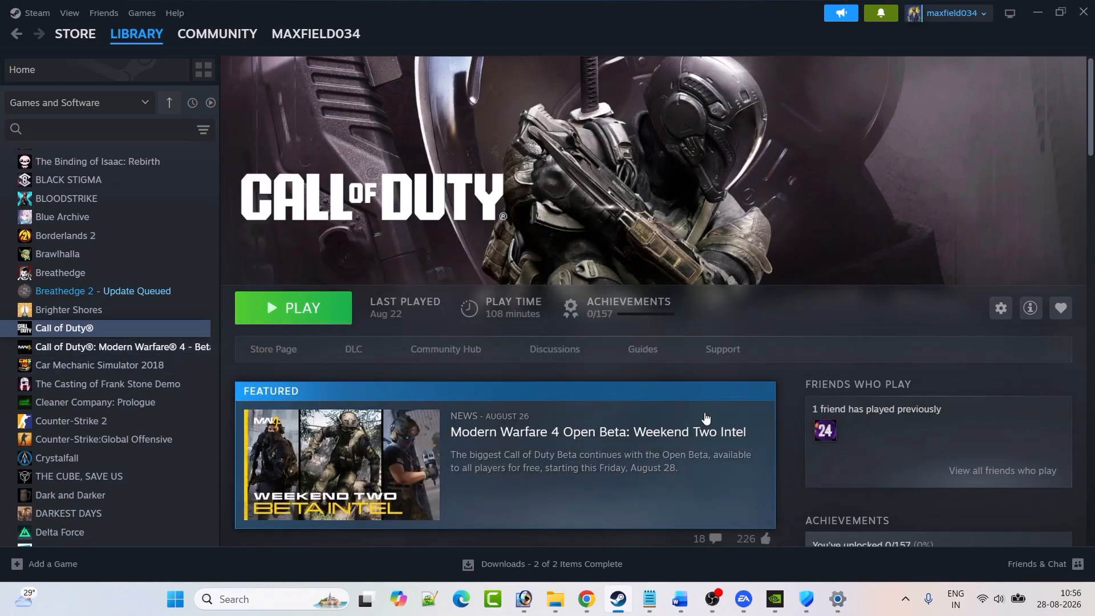
# Switch to the EA app and save -dx12 as the advanced launch option for skate.
pyautogui.click(743, 599)
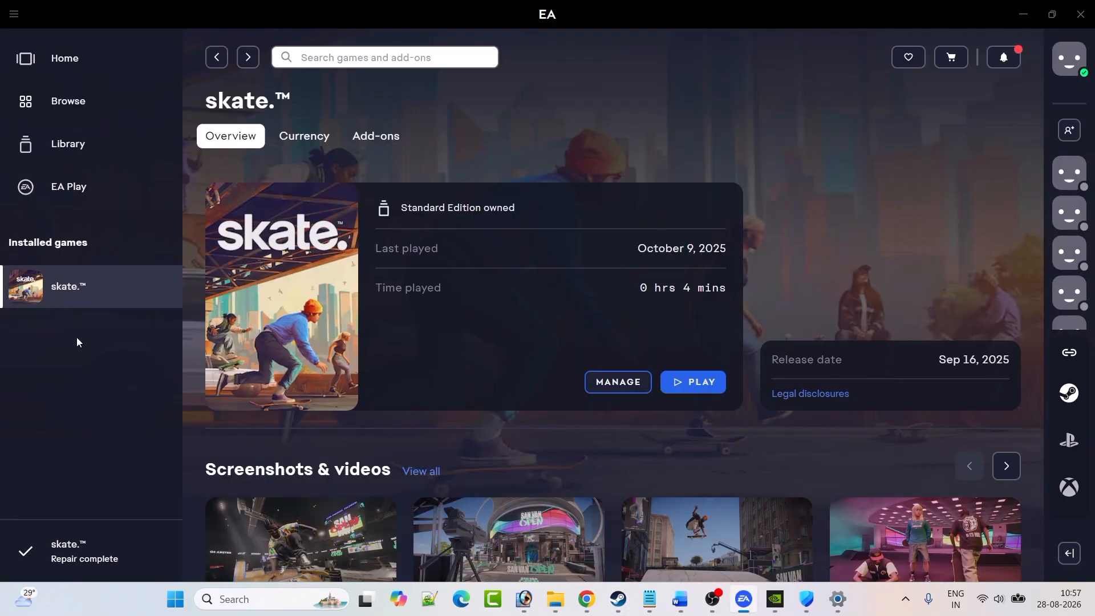
pyautogui.click(612, 385)
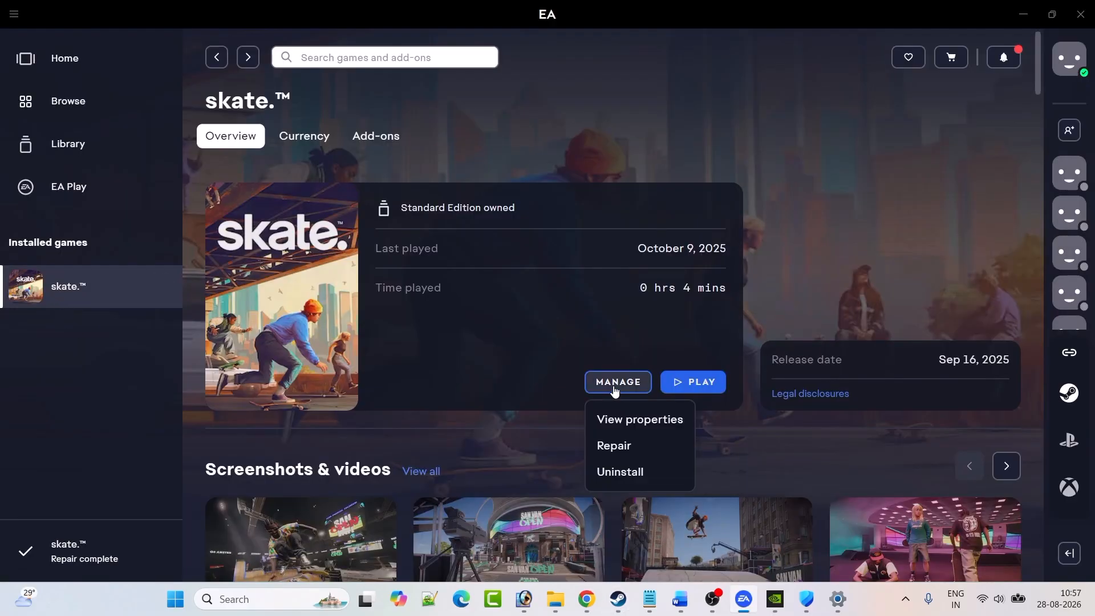
pyautogui.click(647, 425)
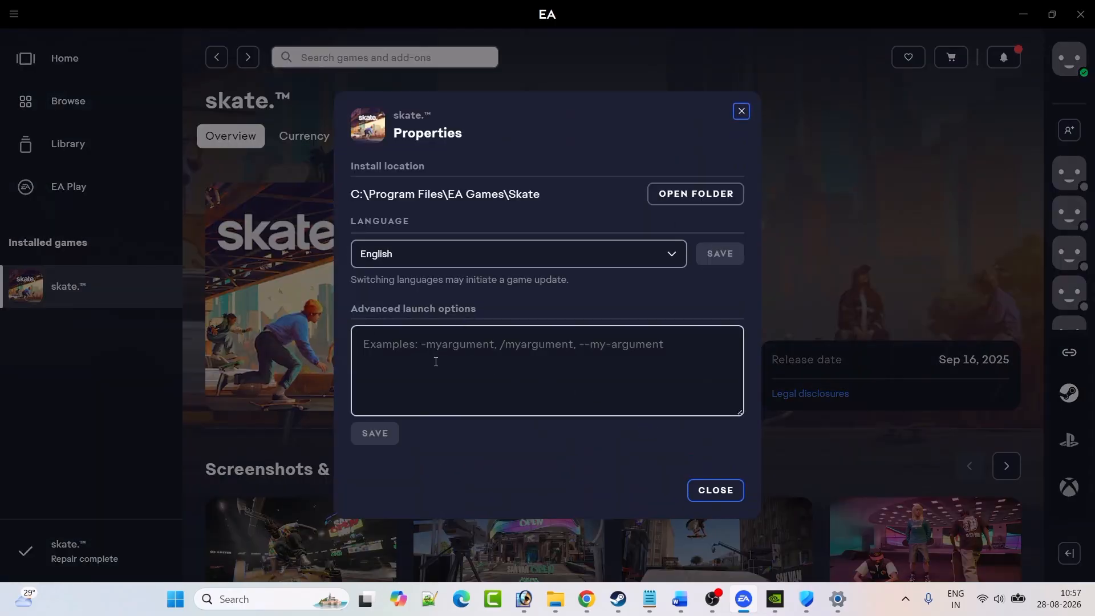
pyautogui.click(429, 339)
pyautogui.write('-dx12')
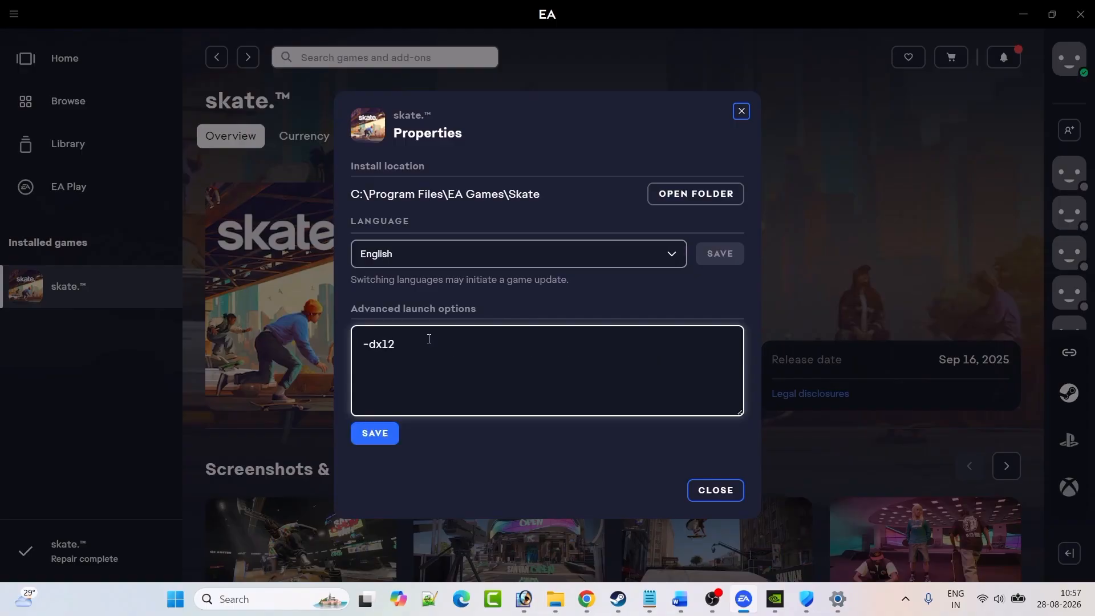
pyautogui.click(380, 438)
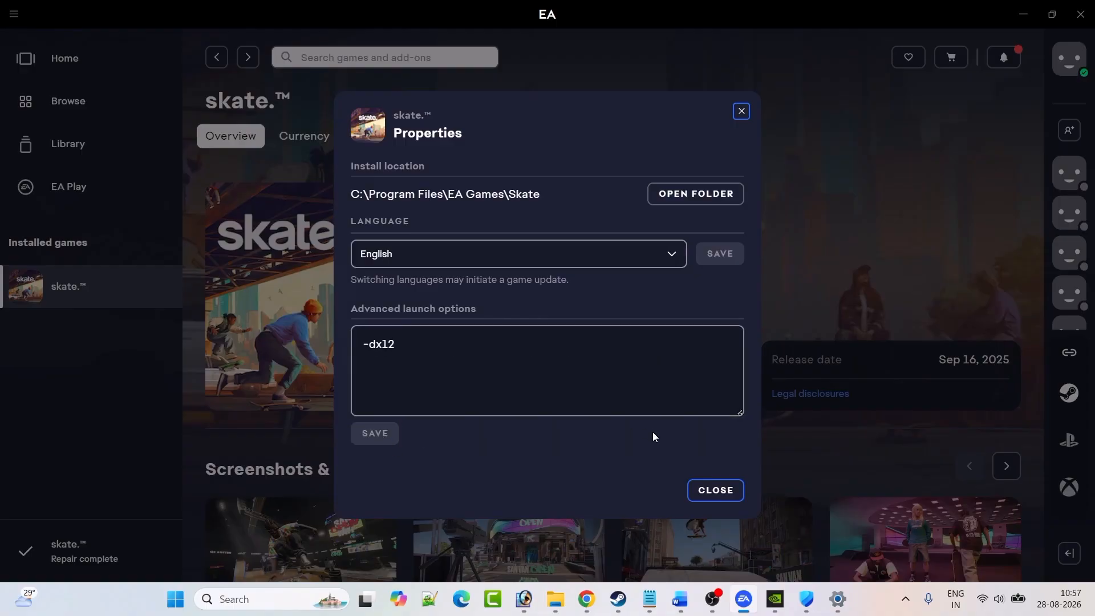
pyautogui.click(713, 491)
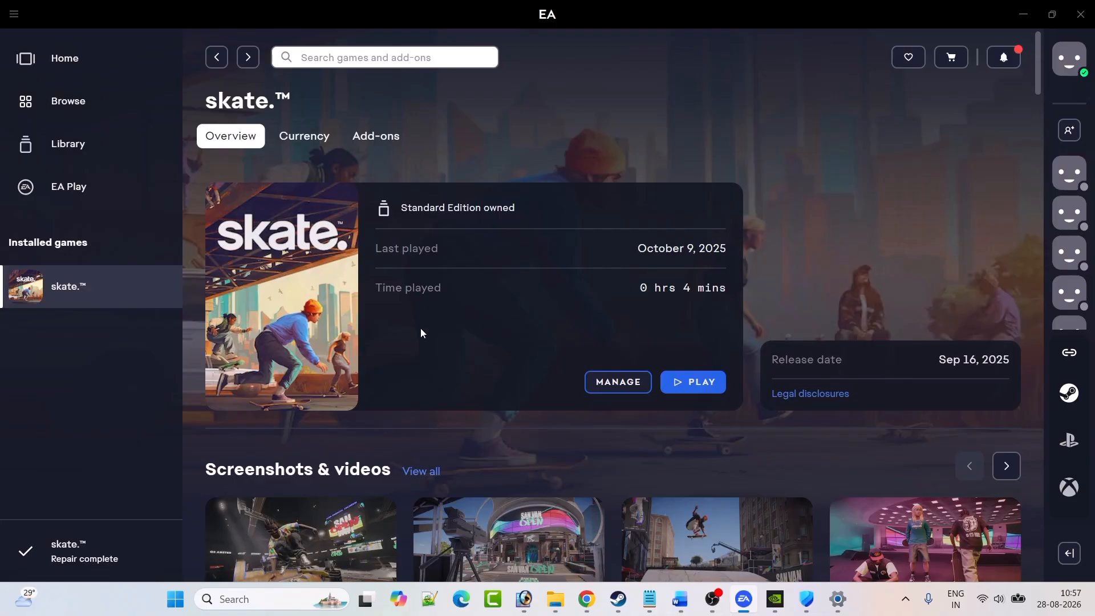
# Remove -dx12 from skate.'s advanced launch options, save, and close the properties.
pyautogui.click(619, 393)
pyautogui.click(641, 421)
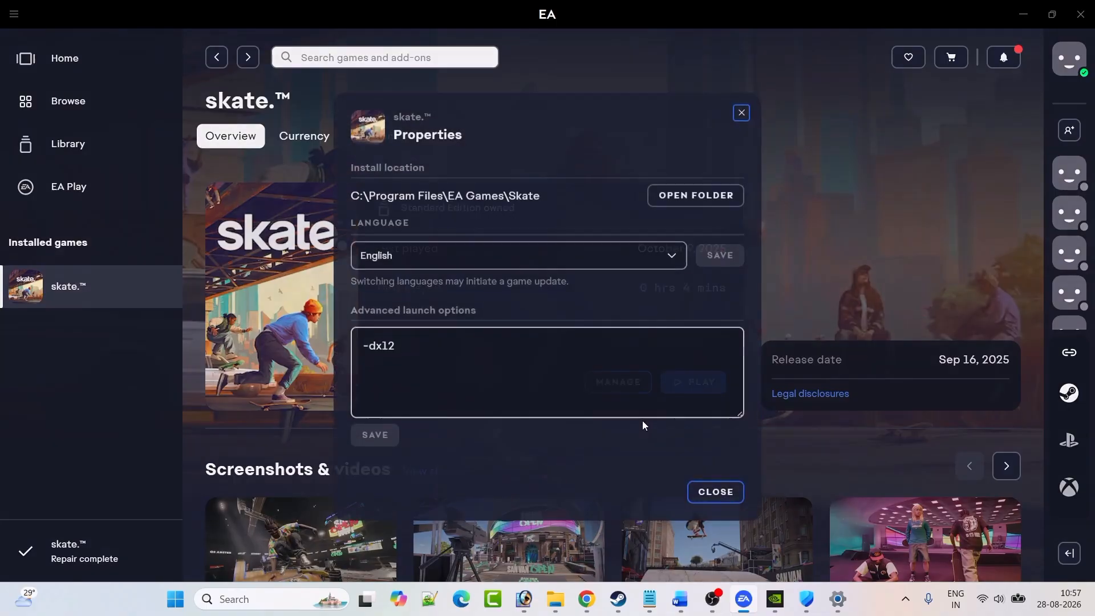
pyautogui.moveTo(421, 354); pyautogui.dragTo(344, 346)
pyautogui.press('BackSpace')
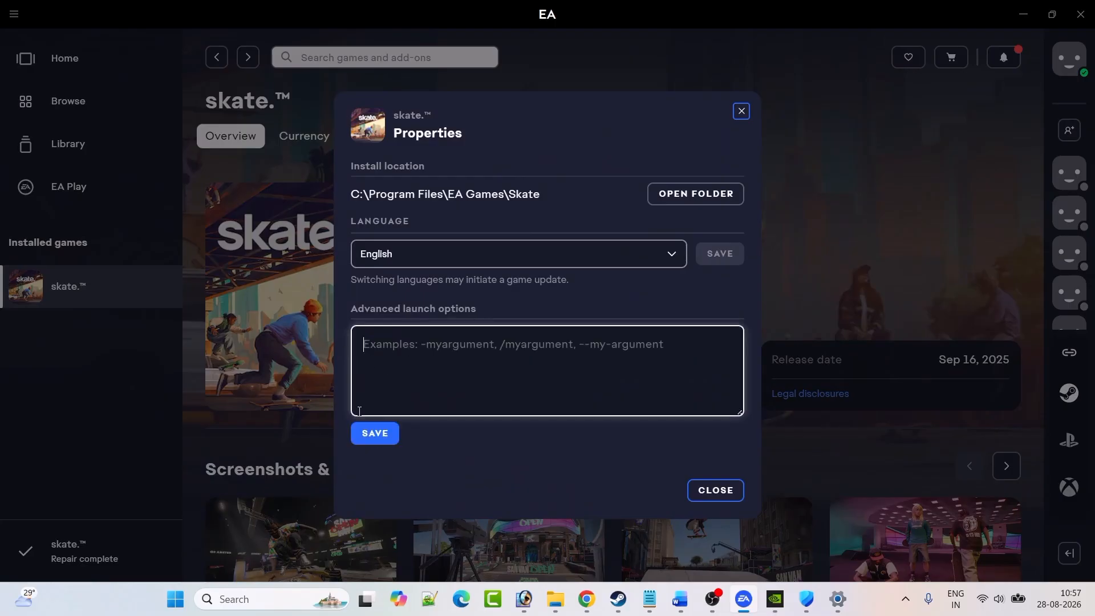
pyautogui.click(375, 433)
pyautogui.click(715, 490)
# Switch back to Steam, clear the -dx12 launch option from Call of Duty's properties, and close them.
pyautogui.hotkey('alt', 'Tab')
pyautogui.rightClick(98, 328)
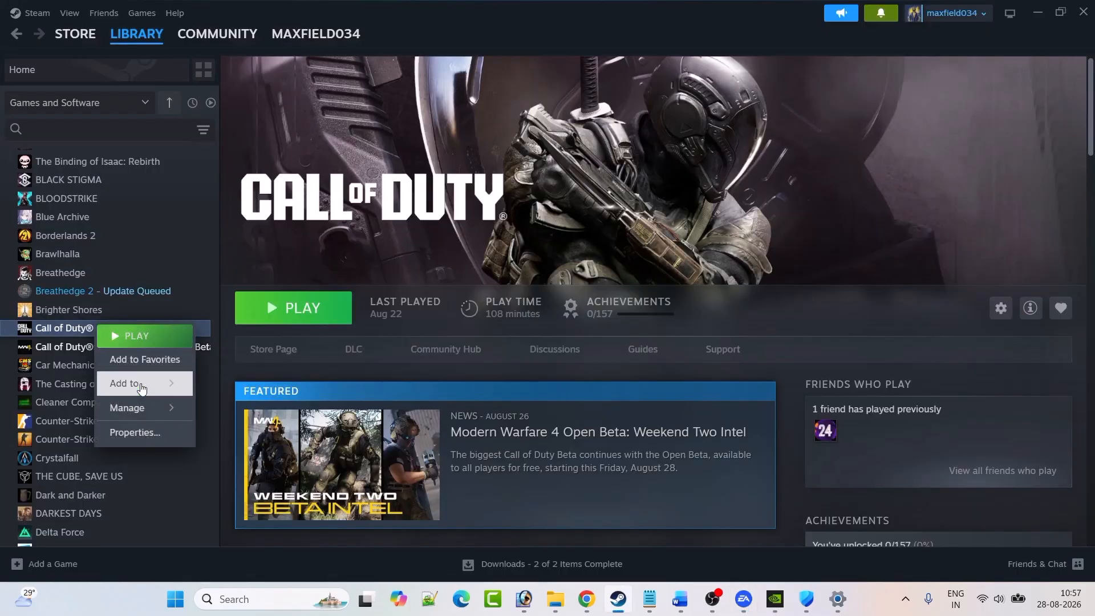
pyautogui.click(137, 434)
pyautogui.moveTo(457, 290); pyautogui.dragTo(402, 300)
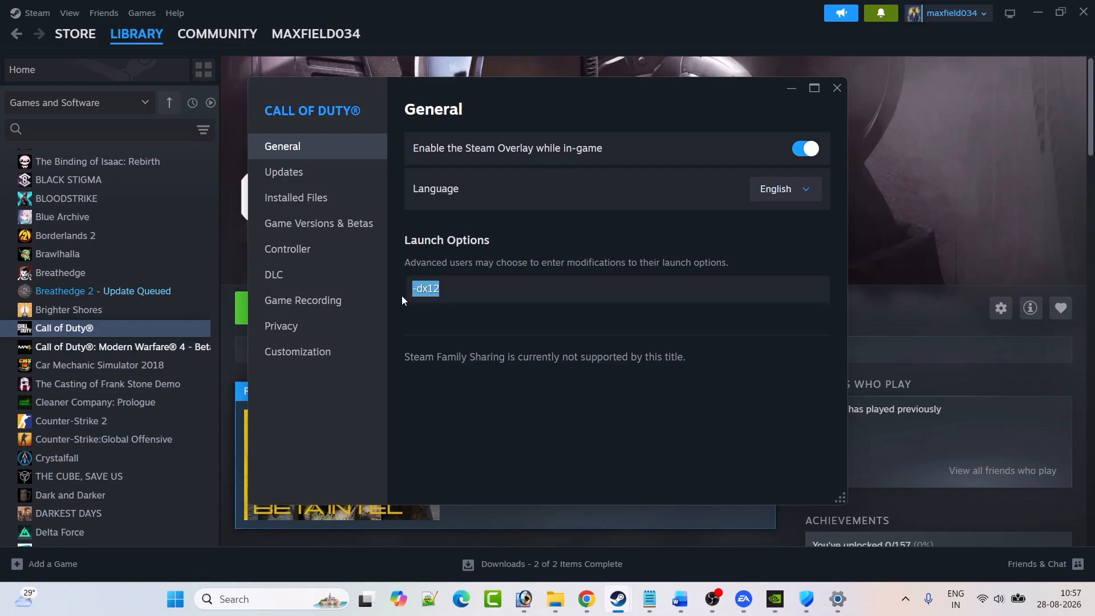
pyautogui.press('BackSpace')
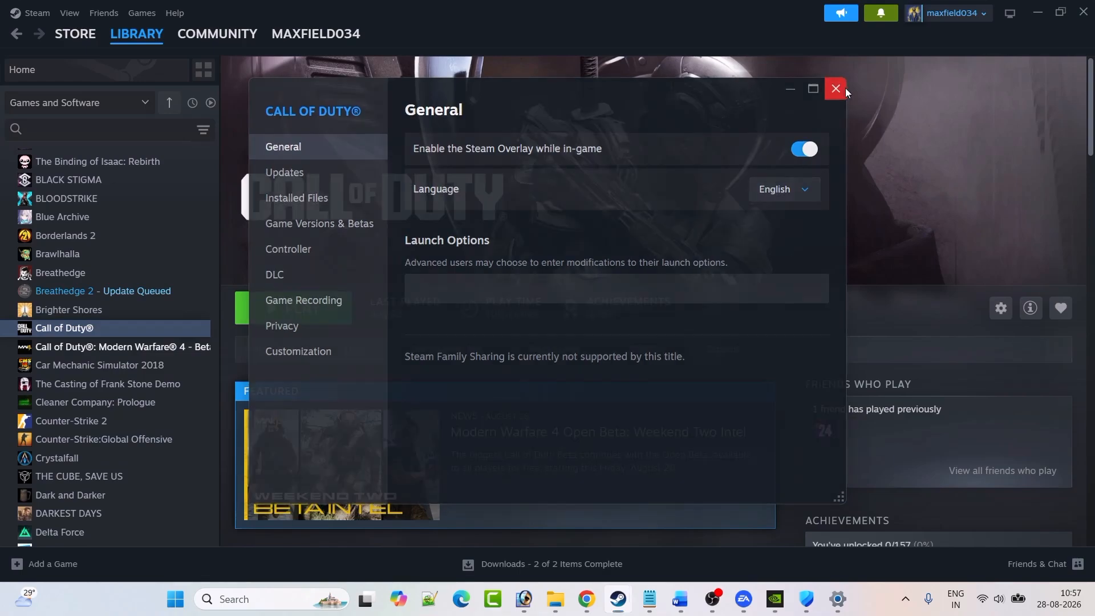
pyautogui.click(837, 88)
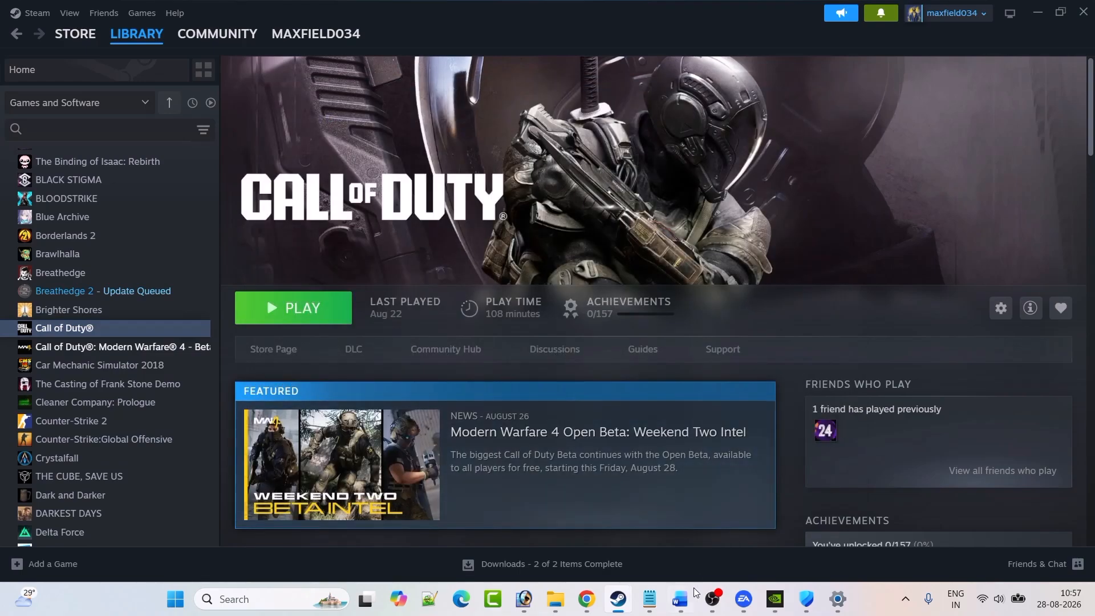
# Consult Fix 9 in Word, then switch to Steam and disable the Steam Overlay while in-game for Call of Duty.
pyautogui.click(680, 599)
pyautogui.scroll(-5, 551, 368)
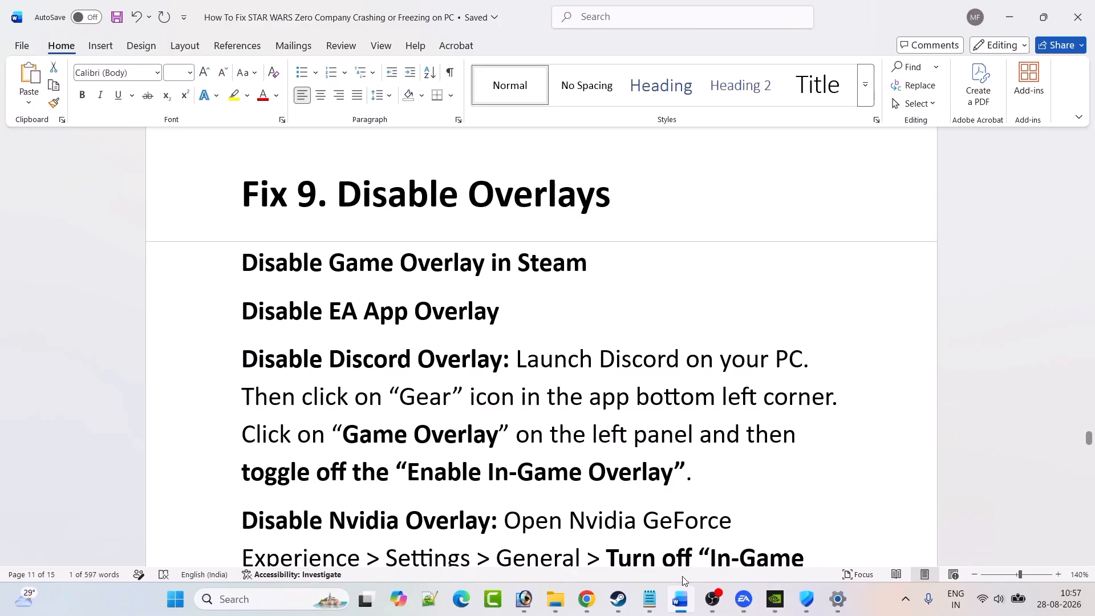
pyautogui.click(618, 599)
pyautogui.moveTo(155, 43)
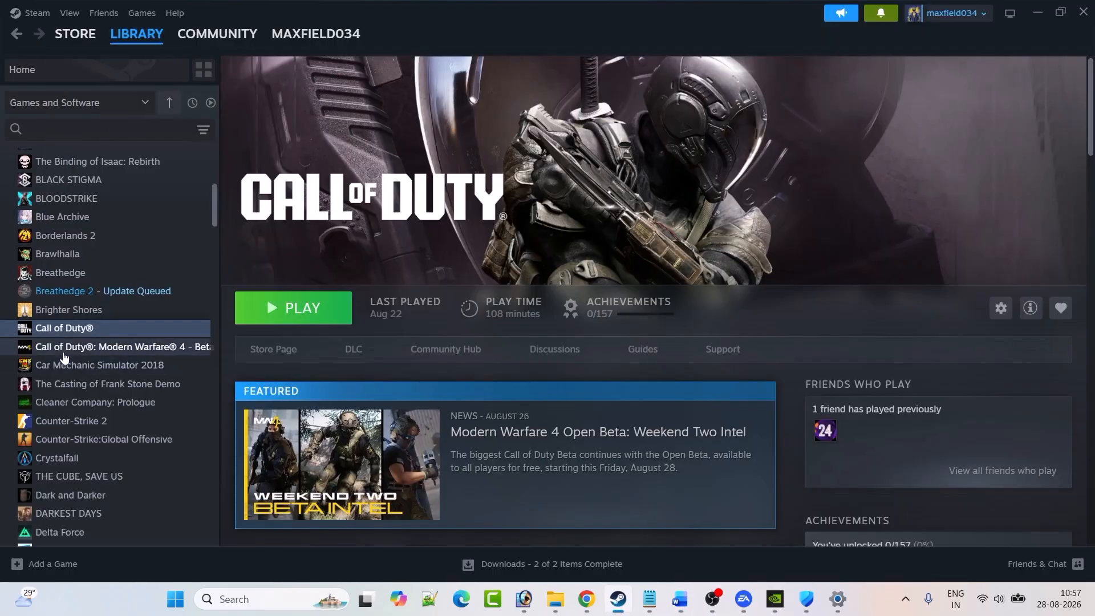
pyautogui.rightClick(143, 330)
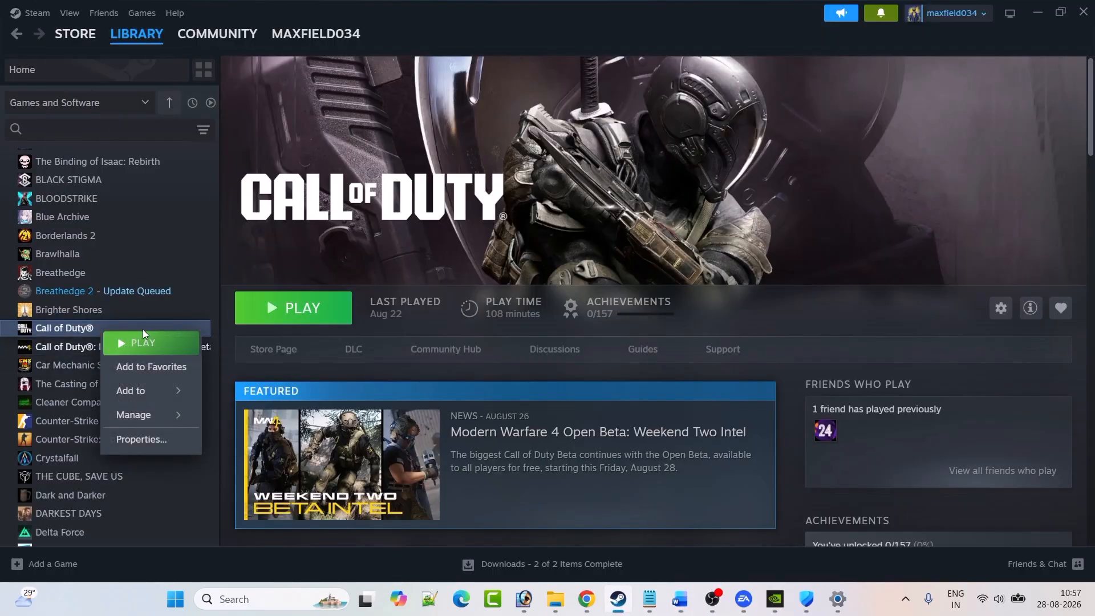
pyautogui.click(151, 439)
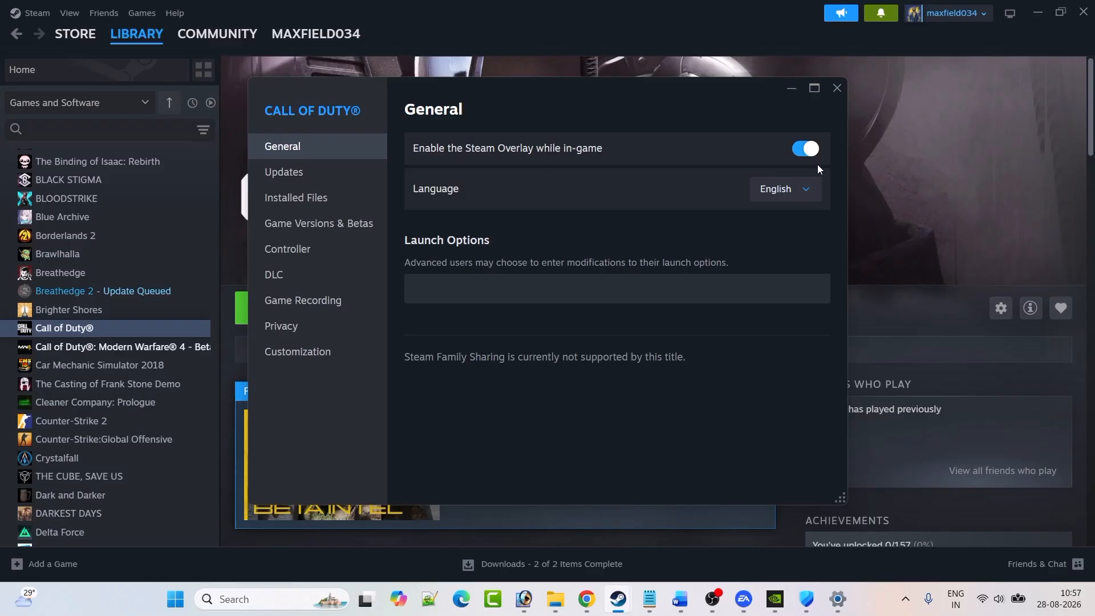
pyautogui.click(804, 150)
# Switch to the EA app and turn off the in-game overlay in its application settings.
pyautogui.hotkey('alt', 'Tab')
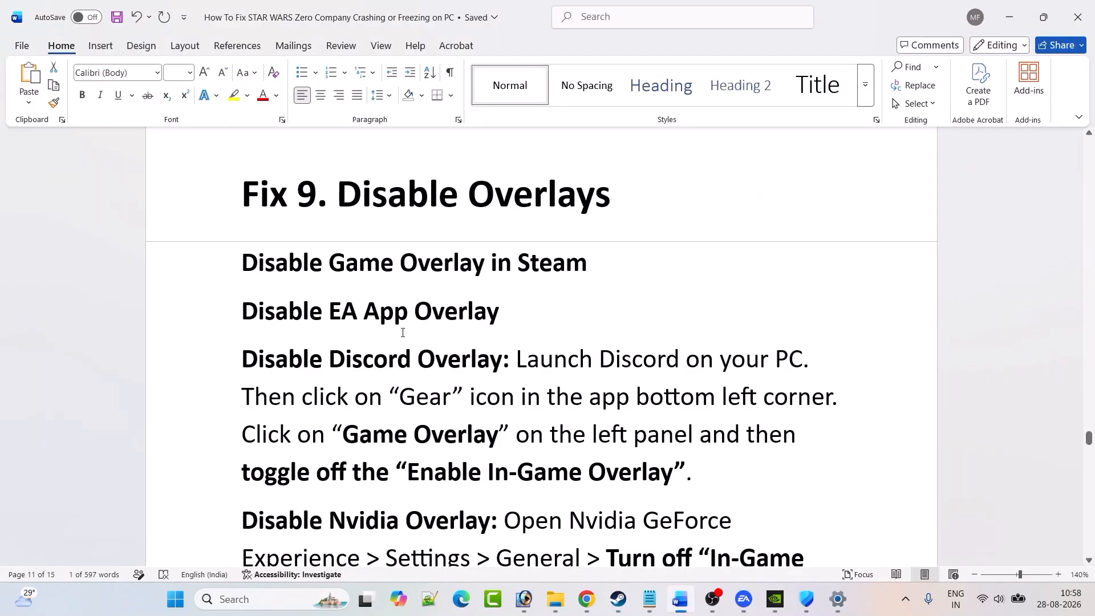
pyautogui.click(744, 599)
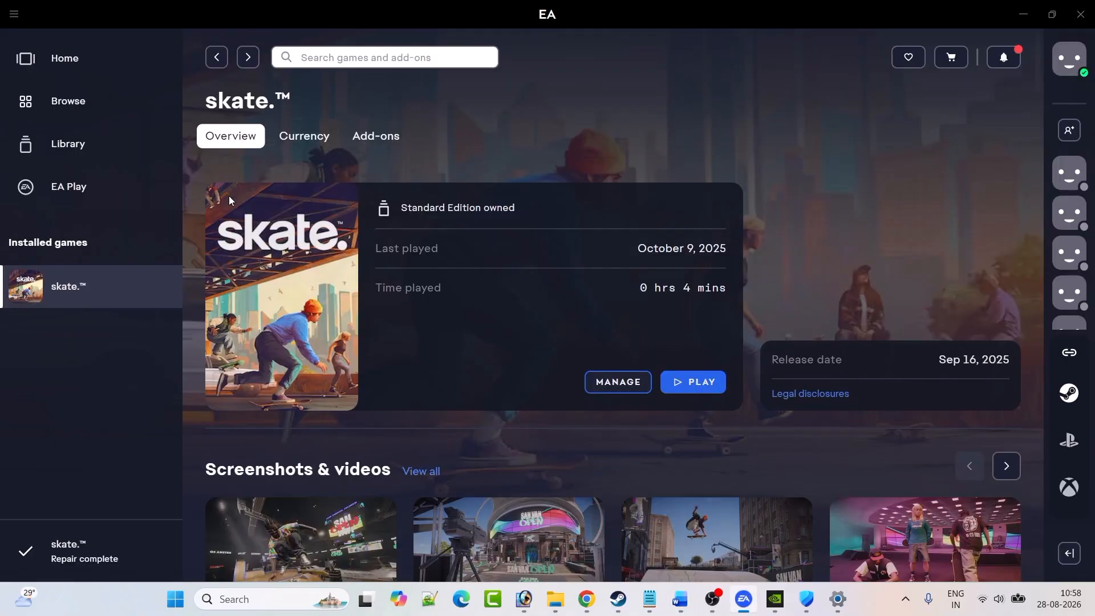
pyautogui.click(14, 15)
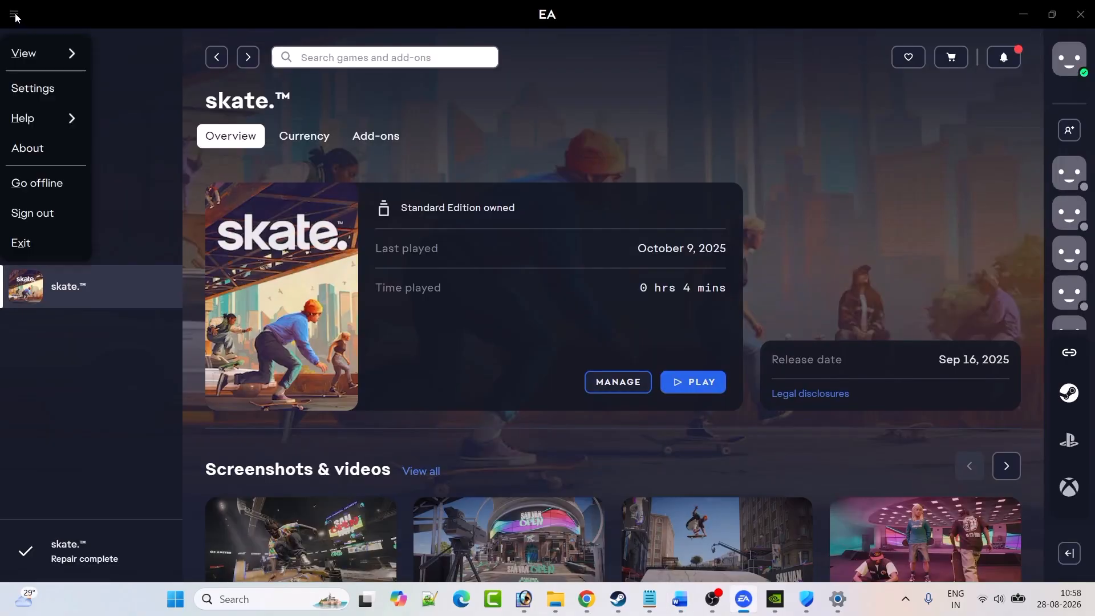
pyautogui.click(34, 90)
pyautogui.scroll(-5, 613, 310)
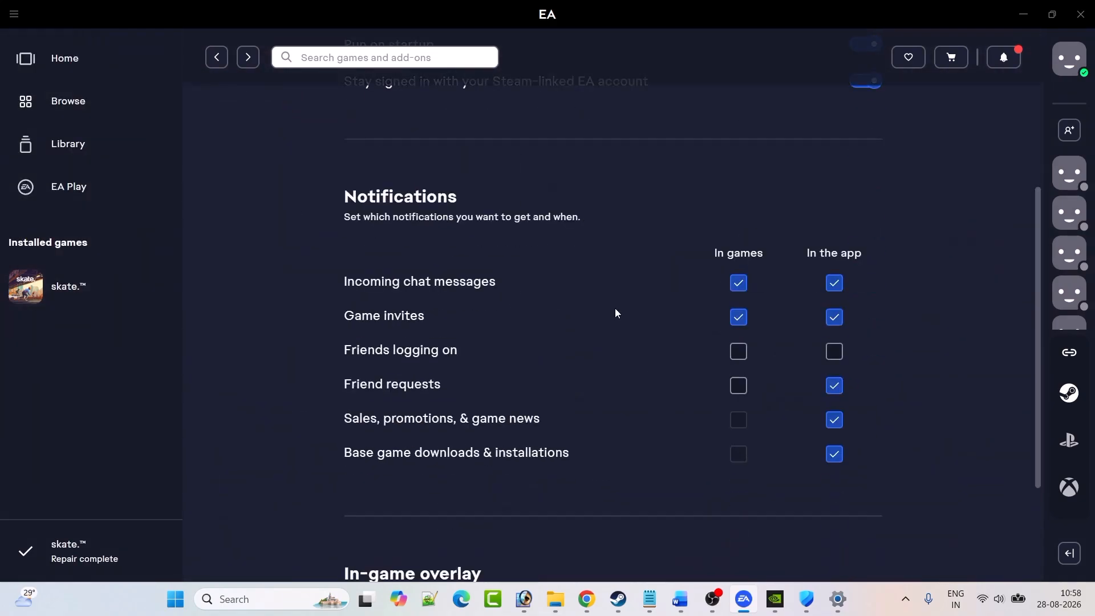
pyautogui.scroll(-3, 615, 312)
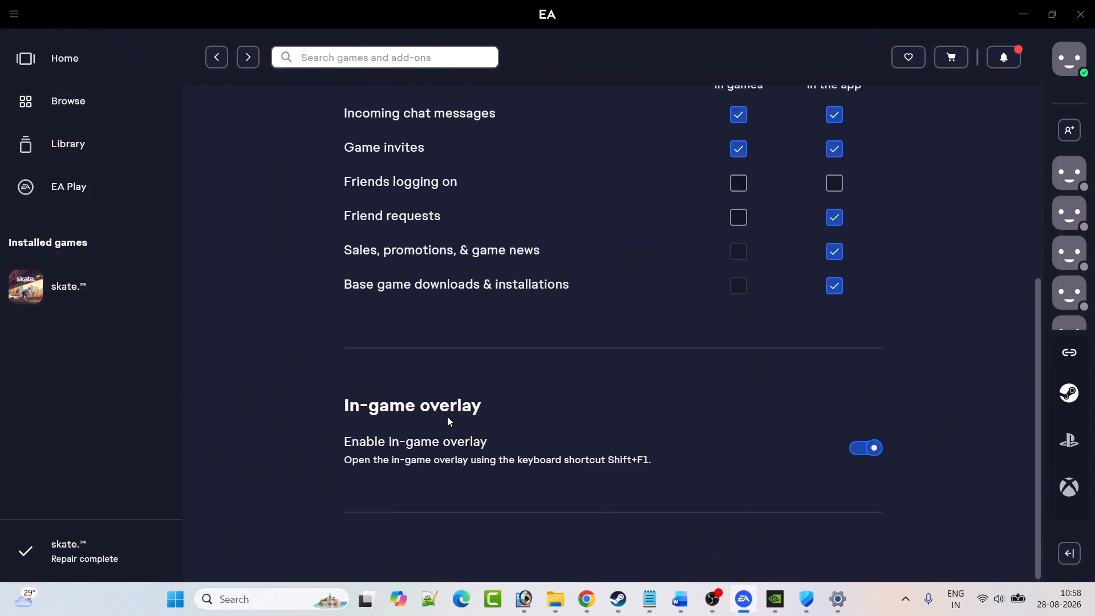
pyautogui.click(871, 451)
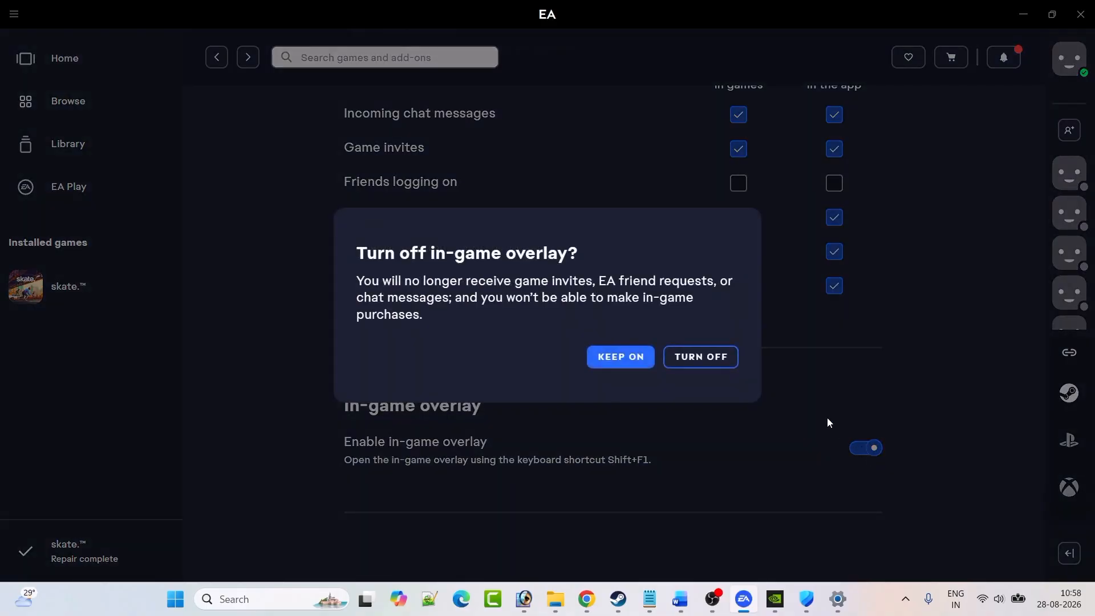
pyautogui.click(720, 365)
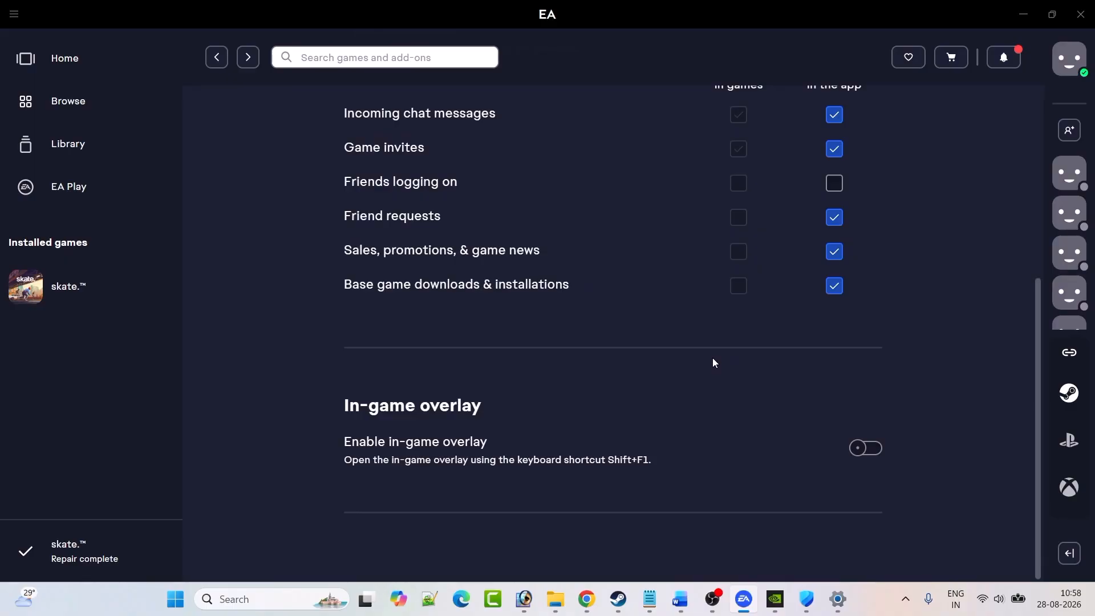
# Return to Word and read the Discord and Nvidia overlay instructions, Fix 10, and the start of Fix 11.
pyautogui.hotkey('alt', 'Tab')
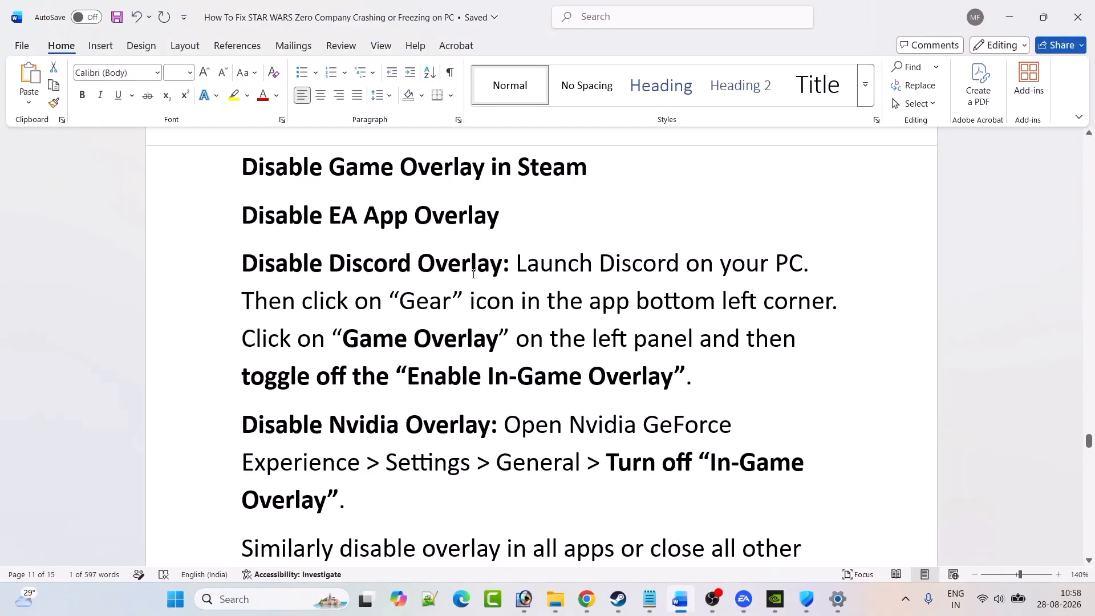
pyautogui.scroll(-1, 502, 308)
pyautogui.scroll(-1, 535, 351)
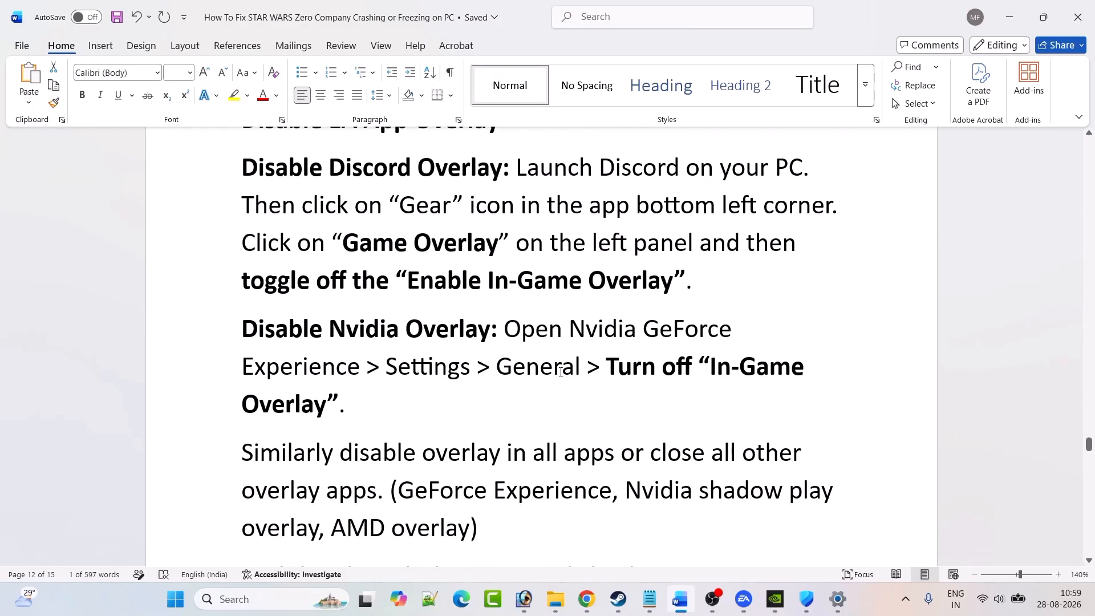
pyautogui.scroll(-3, 374, 413)
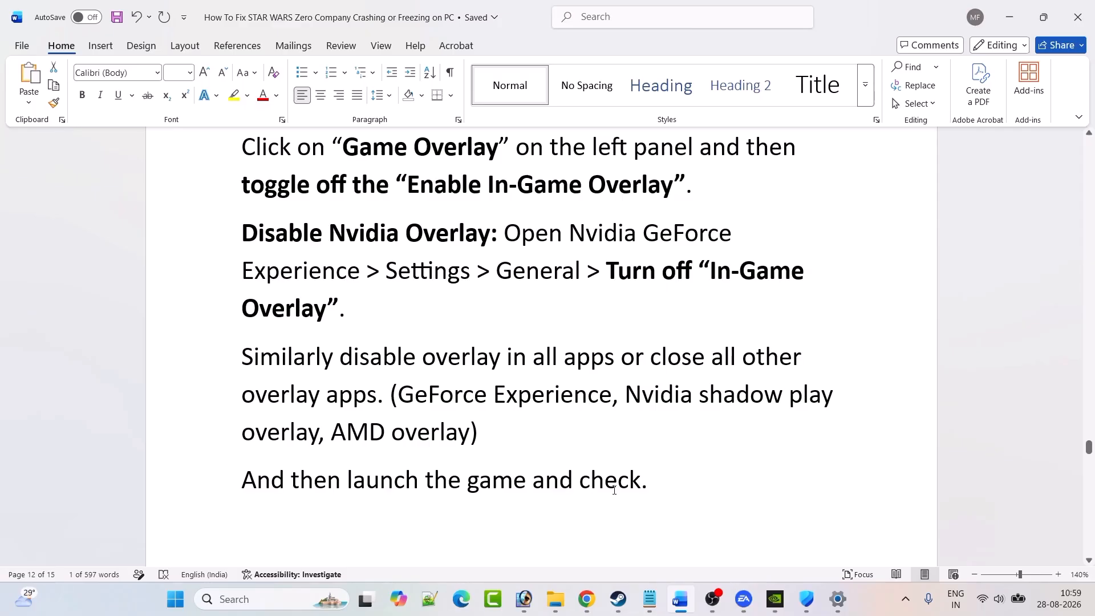
pyautogui.scroll(-5, 434, 351)
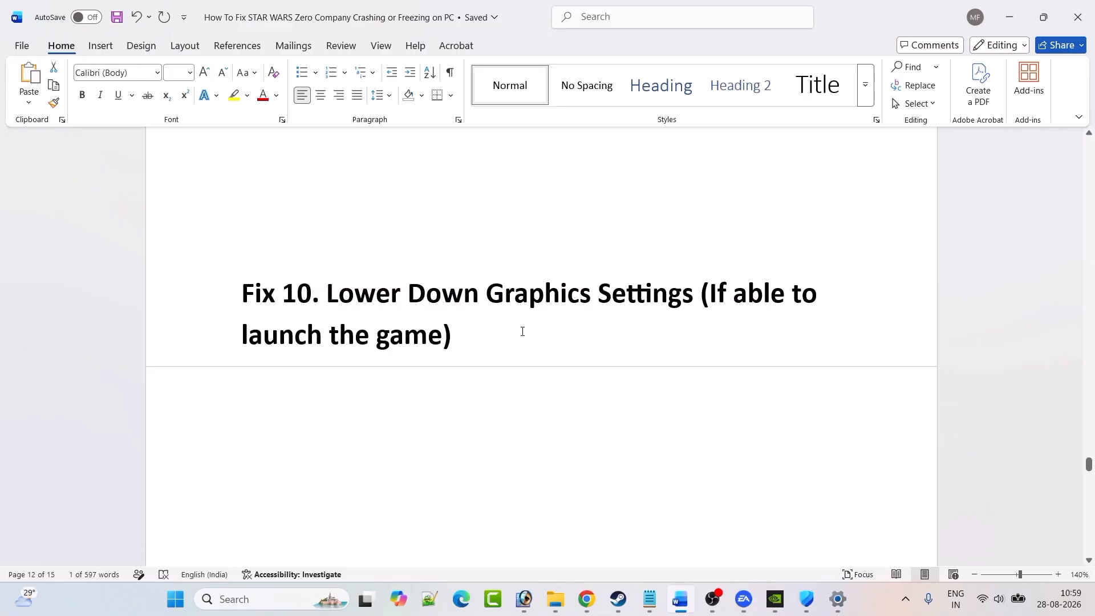
pyautogui.scroll(-3, 522, 331)
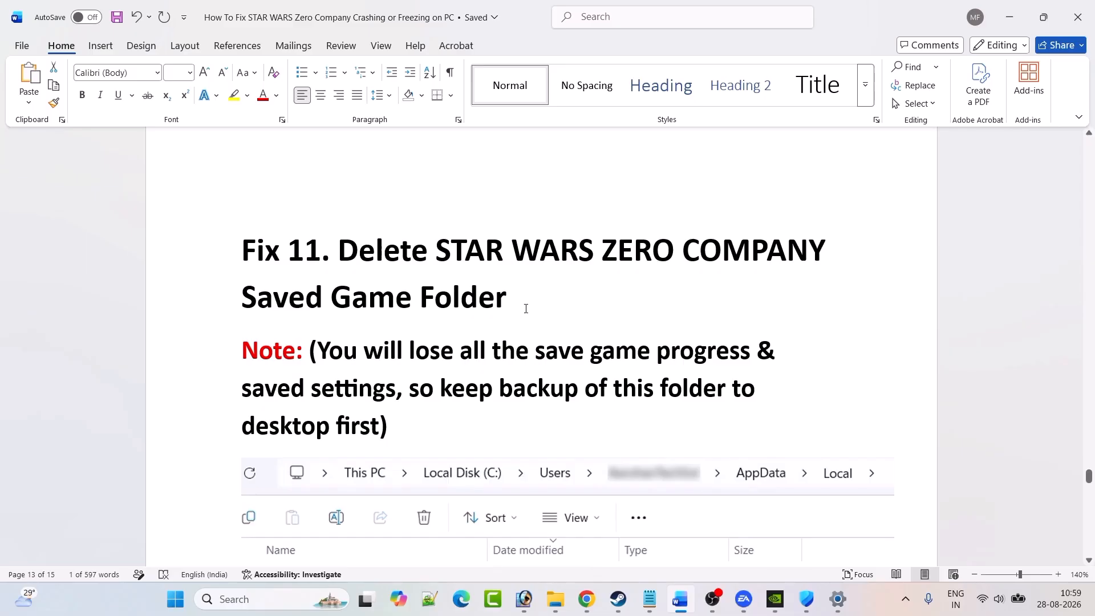
pyautogui.scroll(-1, 536, 303)
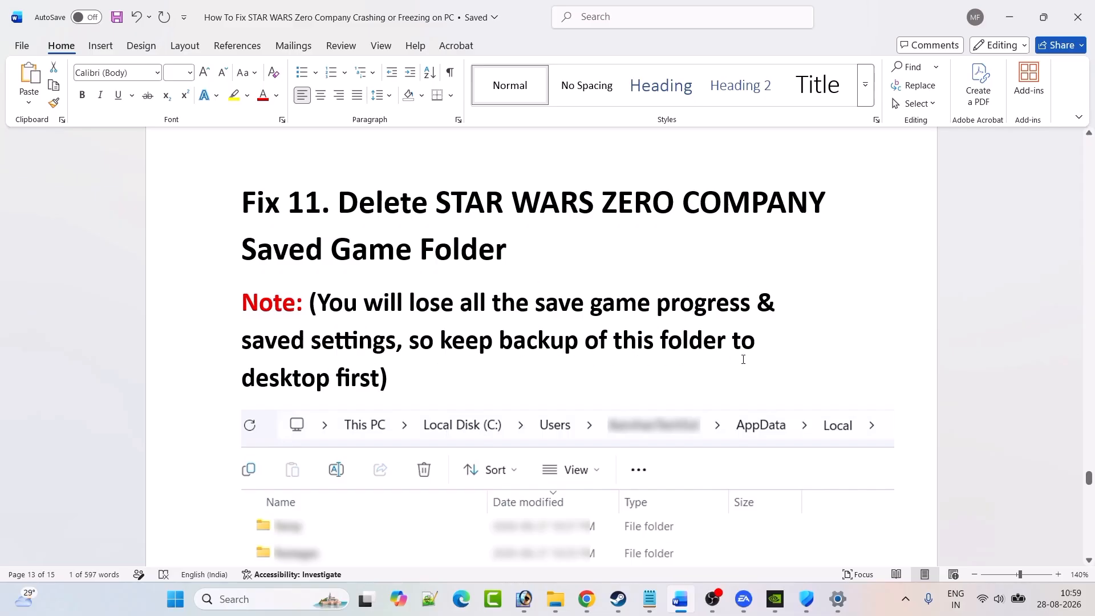
# Open File Explorer and browse through the C: drive's Users folder to the current account's profile folder.
pyautogui.press('super+e')
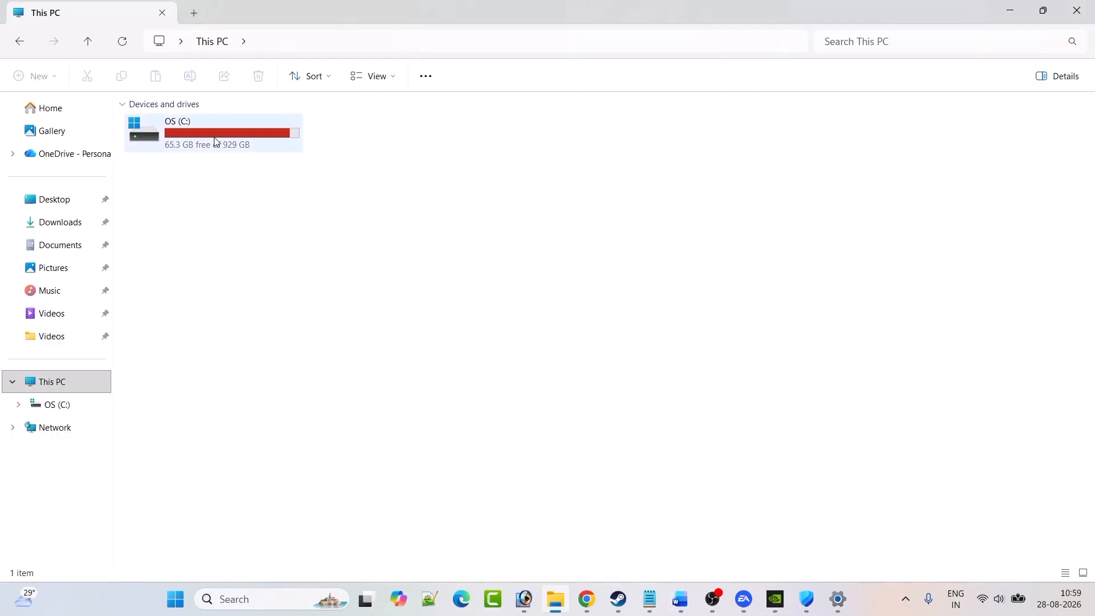
pyautogui.doubleClick(214, 137)
pyautogui.scroll(-3, 219, 340)
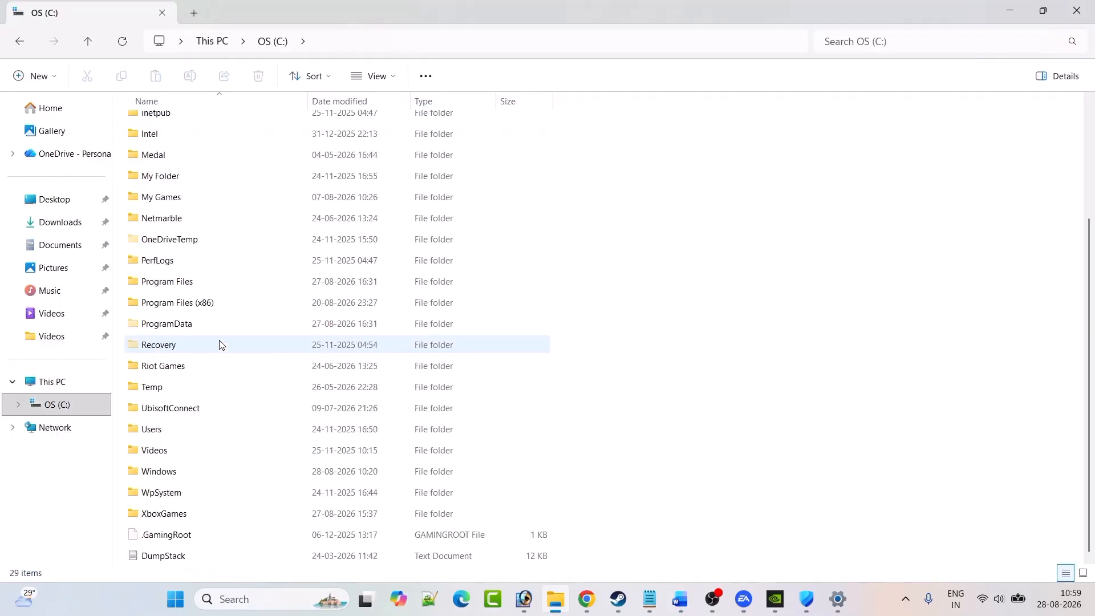
pyautogui.doubleClick(167, 434)
pyautogui.doubleClick(190, 164)
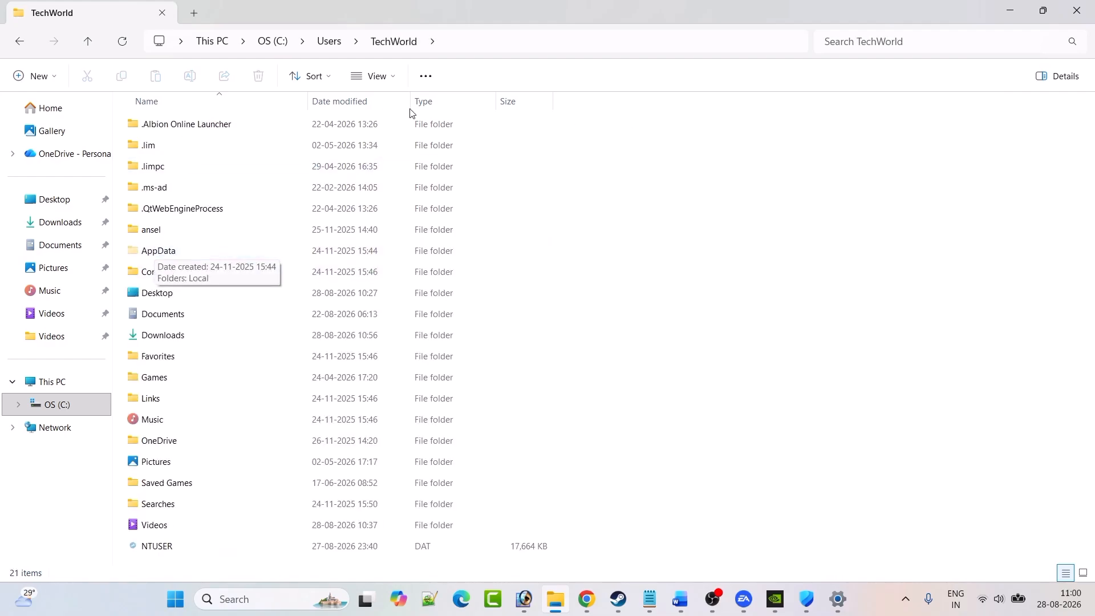
# Check the hidden items display option, then open the AppData folder and its Local subfolder.
pyautogui.click(392, 77)
pyautogui.moveTo(430, 346)
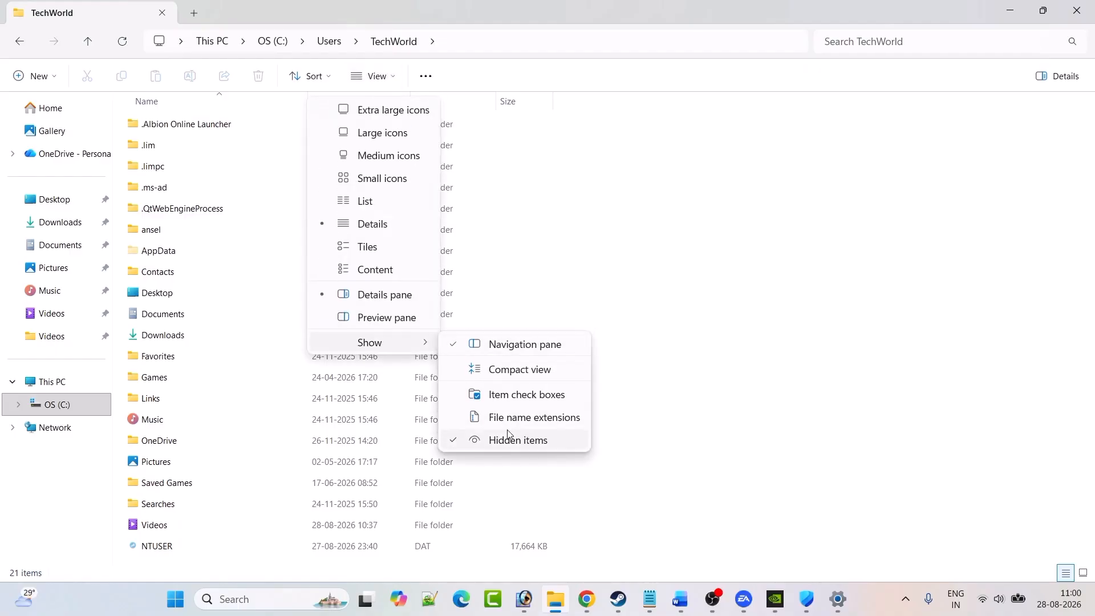
pyautogui.click(870, 374)
pyautogui.doubleClick(180, 253)
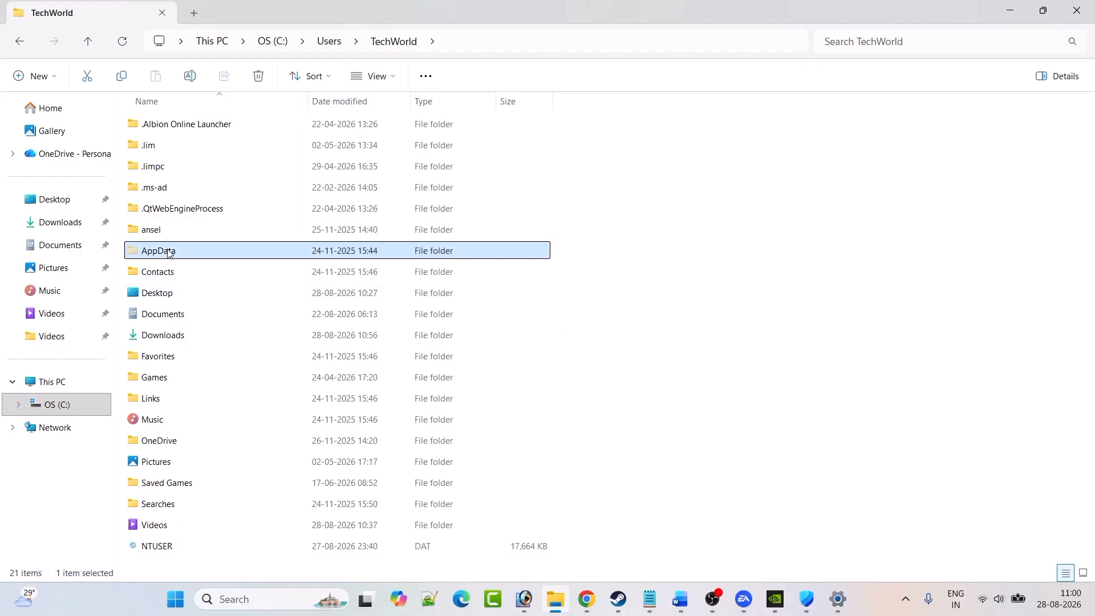
pyautogui.doubleClick(176, 132)
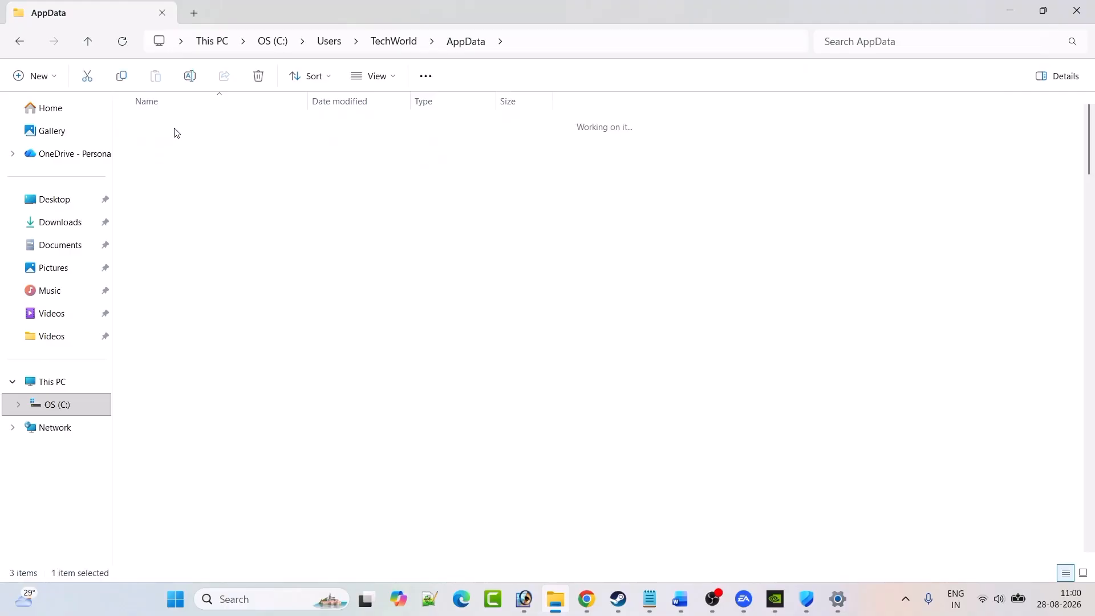
# Switch to Word and review the SWZeroCompany saved game folder in Fix 11 and the conflicting programs in Fix 12.
pyautogui.click(680, 599)
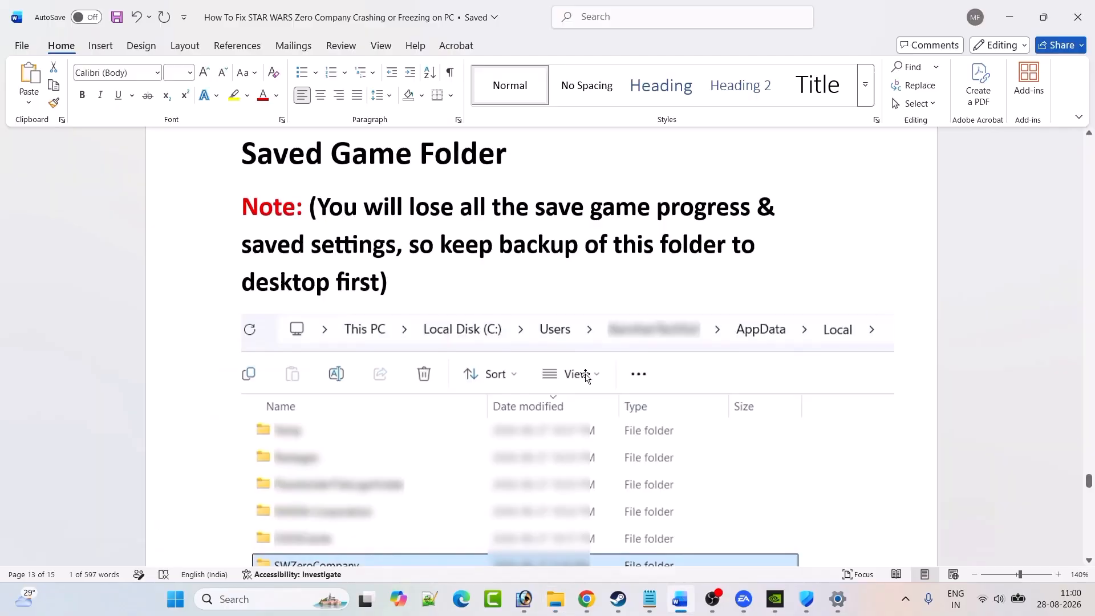
pyautogui.scroll(-3, 300, 431)
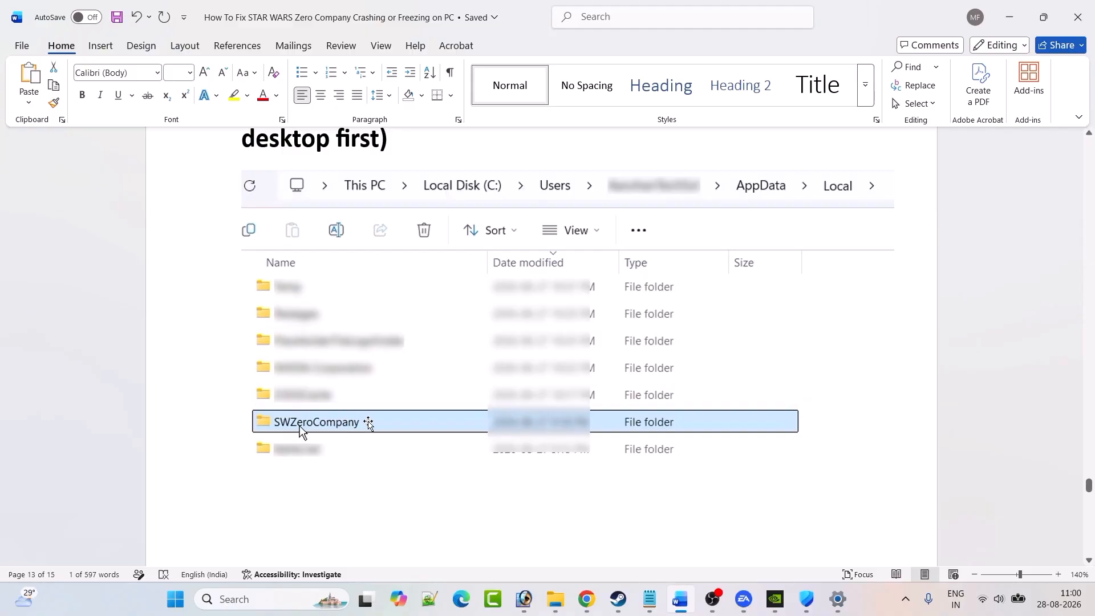
pyautogui.scroll(-10, 368, 422)
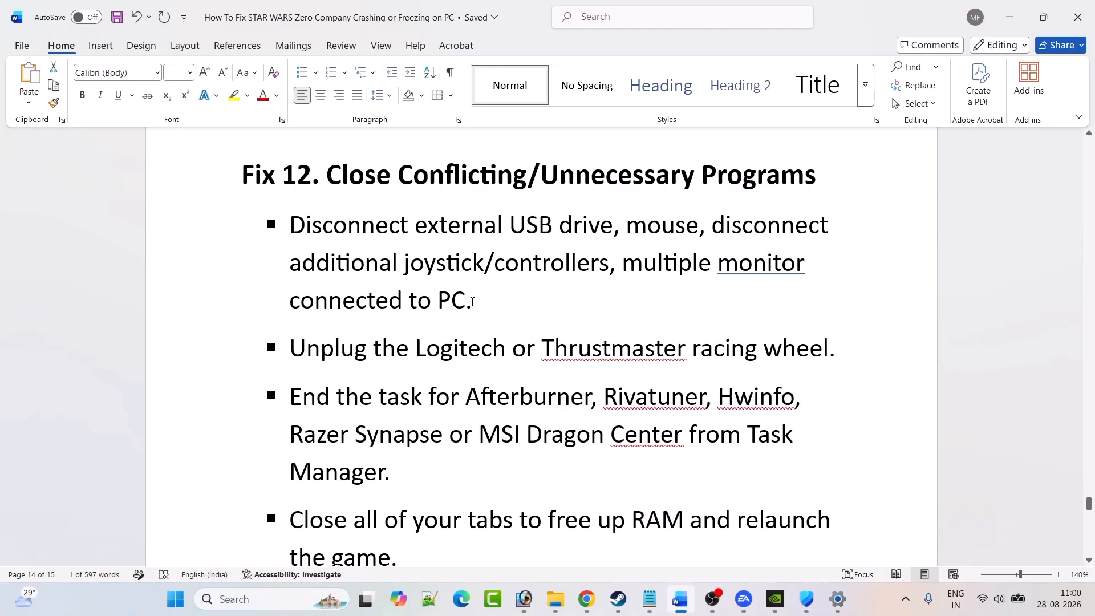
pyautogui.scroll(-1, 473, 302)
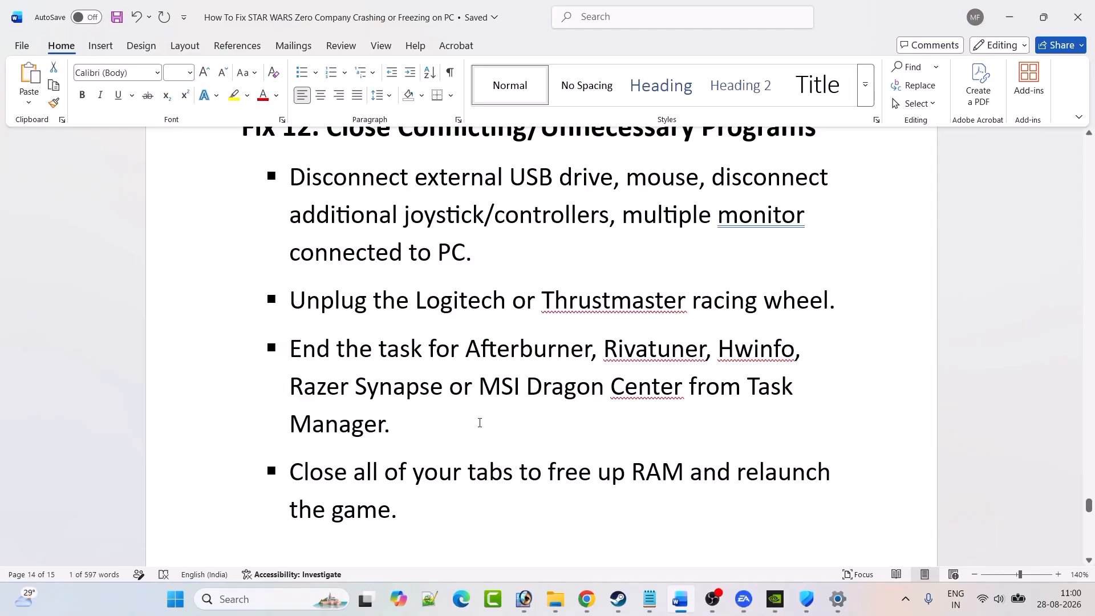
pyautogui.scroll(-2, 480, 423)
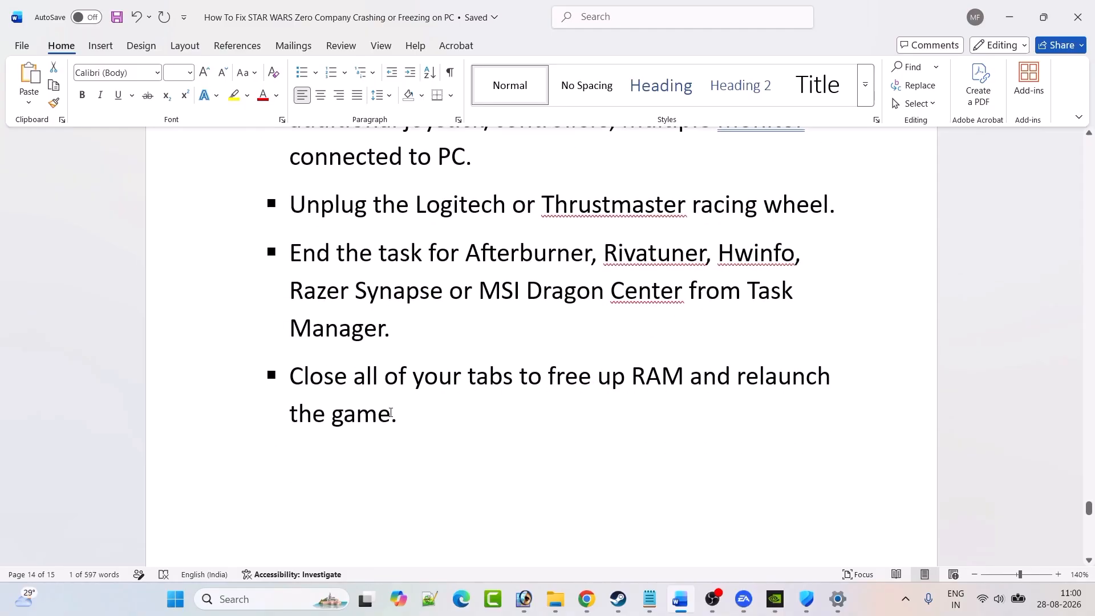
pyautogui.scroll(-5, 471, 401)
# Check for Windows updates in Settings, view the PC's restart option, and return to the fix list in Word.
pyautogui.press('super')
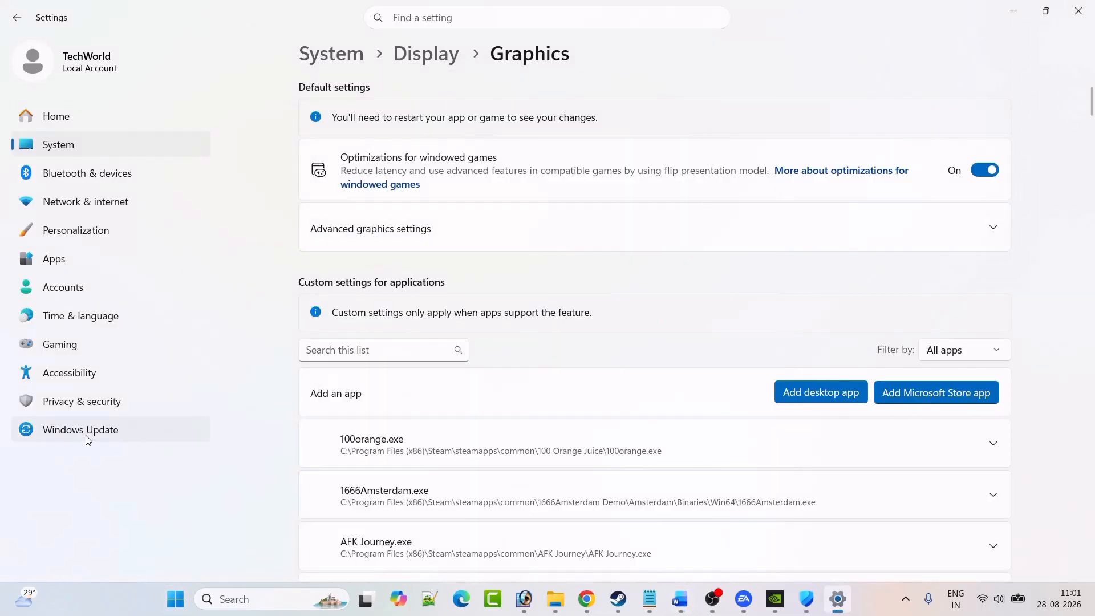
pyautogui.click(74, 432)
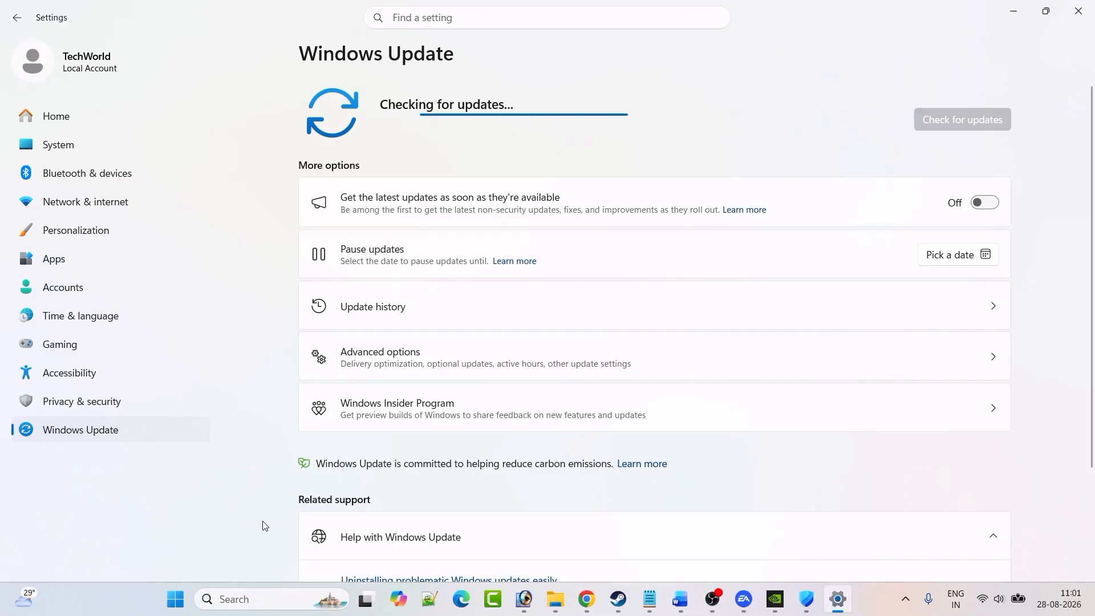
pyautogui.click(175, 600)
pyautogui.click(724, 550)
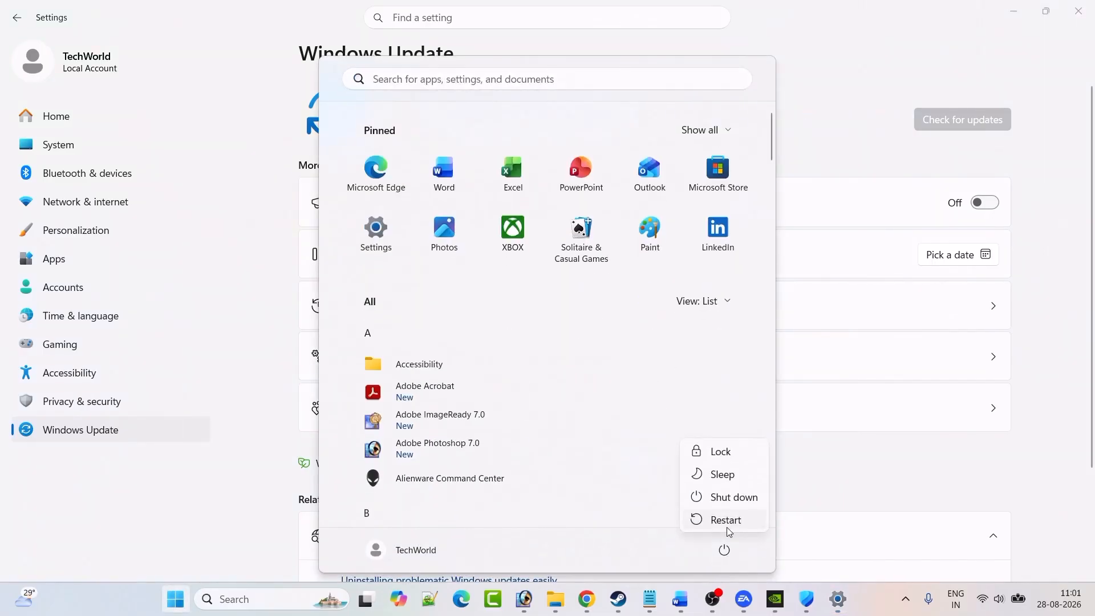
pyautogui.click(893, 502)
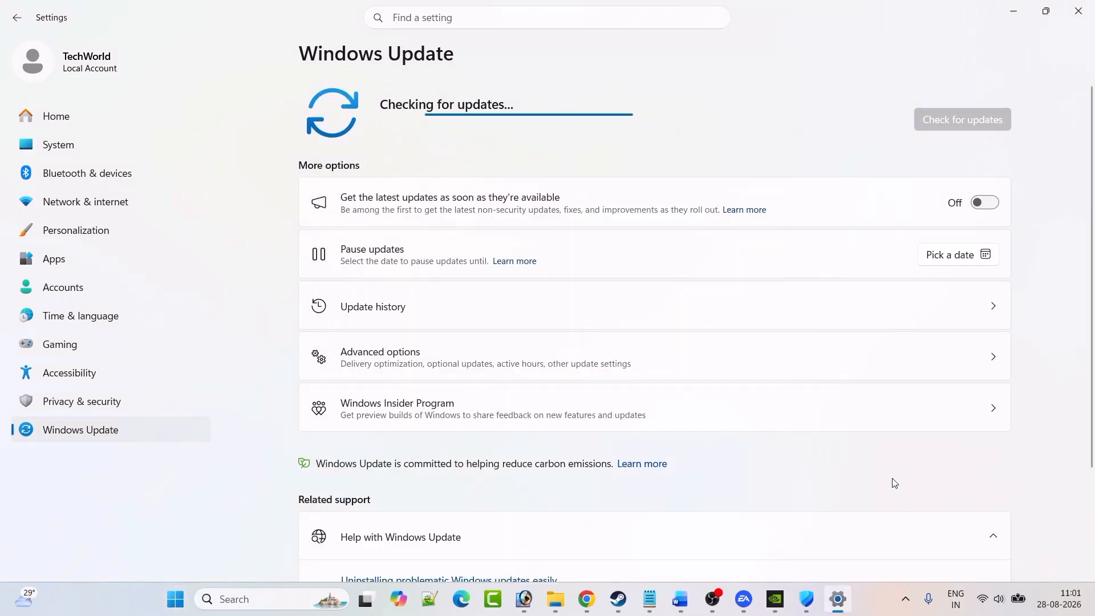
pyautogui.click(680, 600)
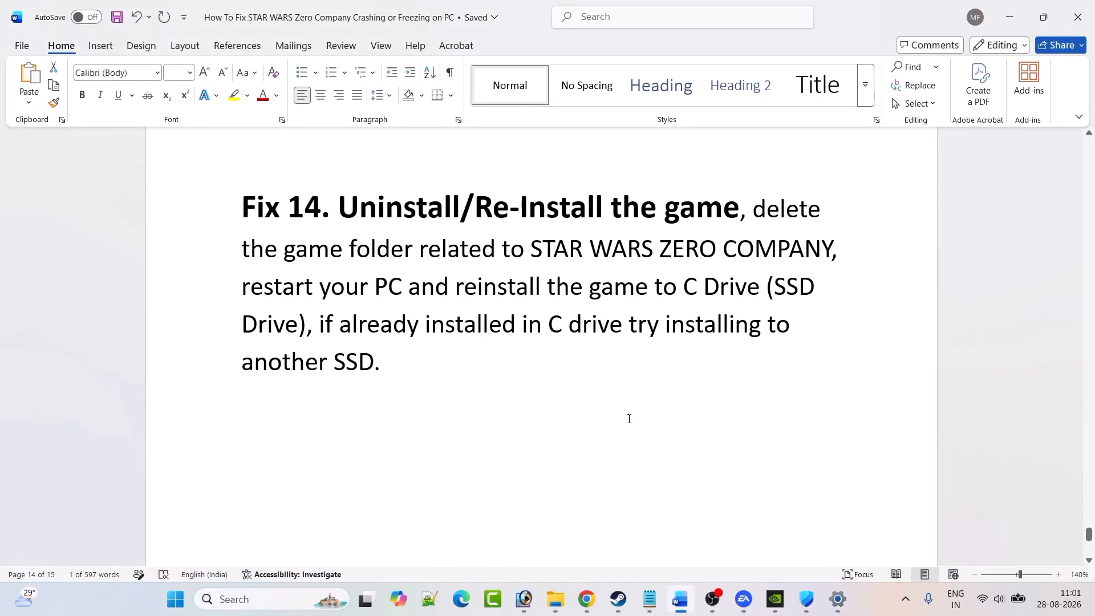